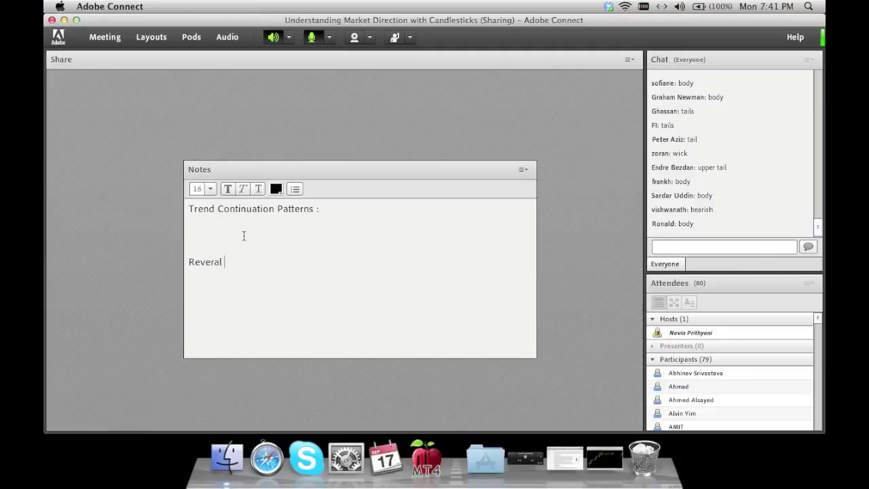
Step: Correct and complete the note's second heading so it reads "Reversal Patterns :"
key(BackSpace)
key(BackSpace)
text(sal Patterns :)
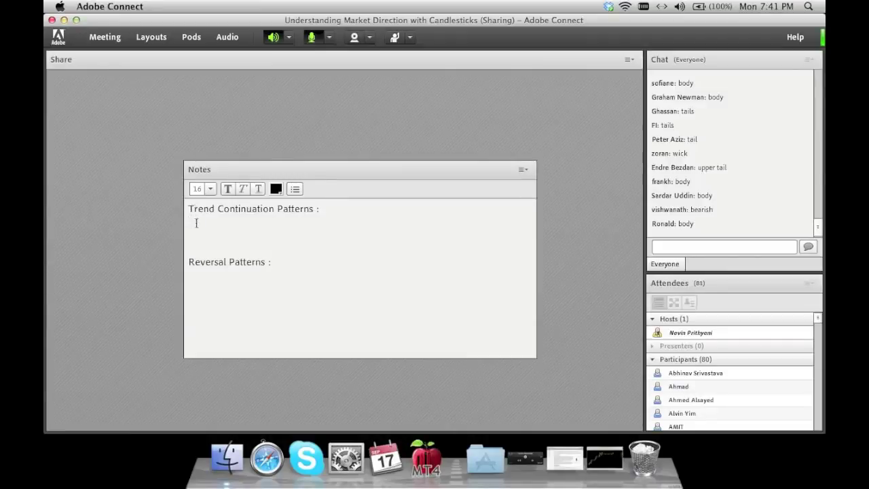
Step: Make the "Trend Continuation Patterns" and "Reversal Patterns" headings in the note bold
drag(313, 208, 188, 210)
click(228, 189)
click(219, 261)
drag(189, 262, 265, 262)
click(231, 190)
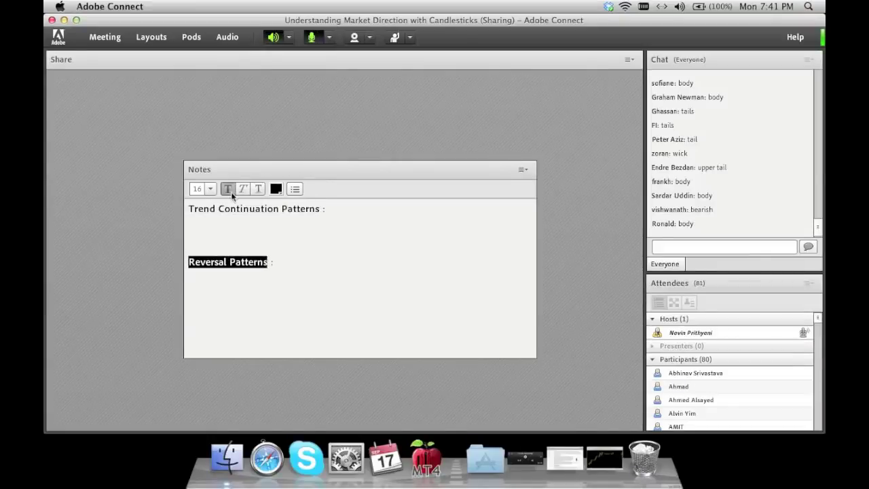
Step: Add a third heading, "Consolidation Patterns", to the note below the "Reversal Patterns" heading
click(301, 264)
key(Return)
text(Consolidation Patterns)
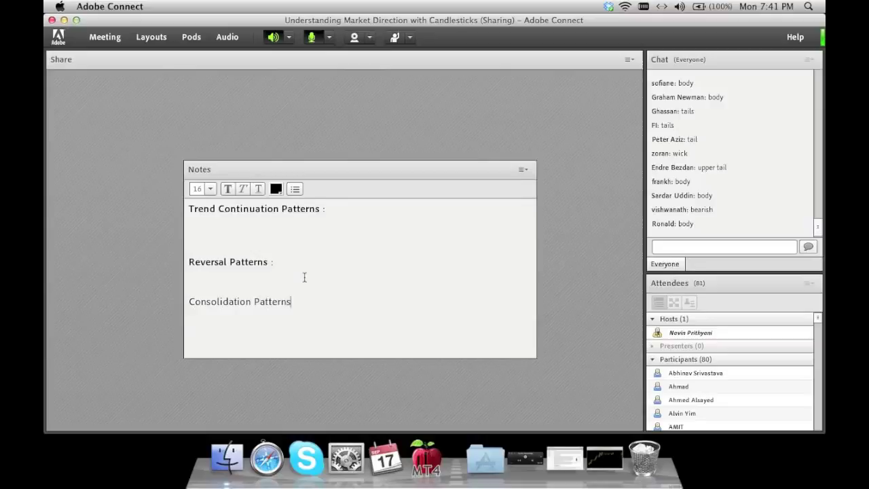
Step: Insert "(means no direction)" between the words "Consolidation" and "Patterns" in the third heading
click(254, 303)
text(()
text(no)
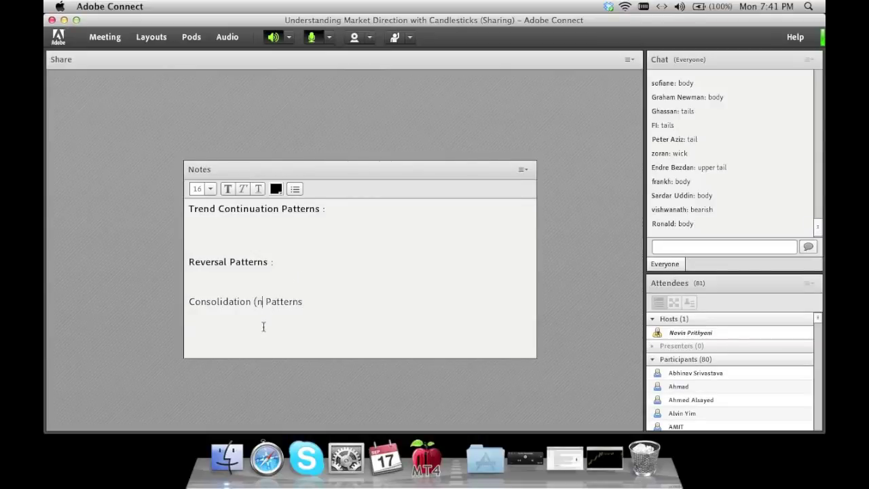
key(BackSpace)
key(BackSpace)
key(BackSpace)
text((means no d)
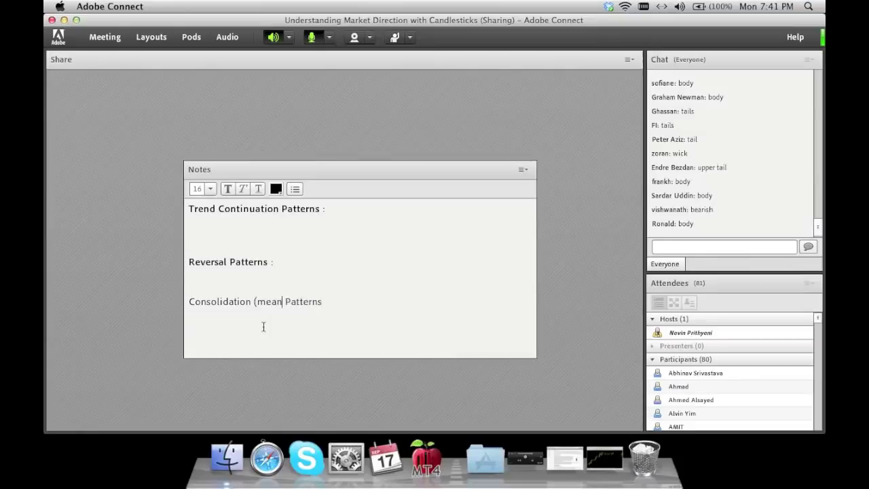
text(irection))
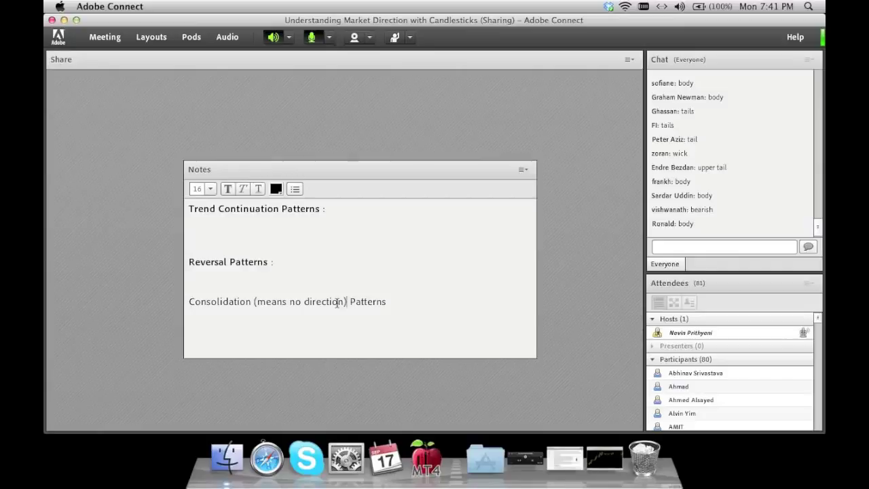
Step: End the consolidation heading with a colon and make its wording bold
click(391, 305)
text(:)
drag(189, 303, 385, 303)
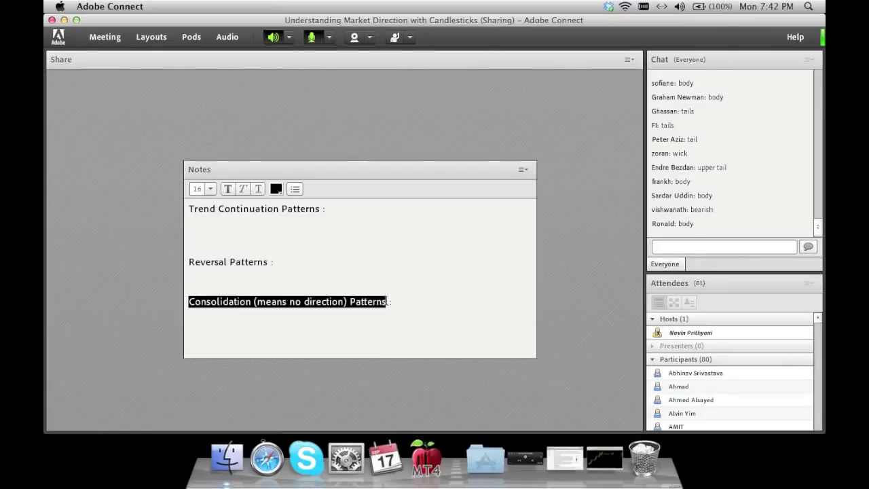
click(227, 189)
Step: Enter "- False Exhaustions" under Trend Continuation Patterns and "- Exhaustions" under Reversal Patterns, with extra blank space below the latter
click(255, 227)
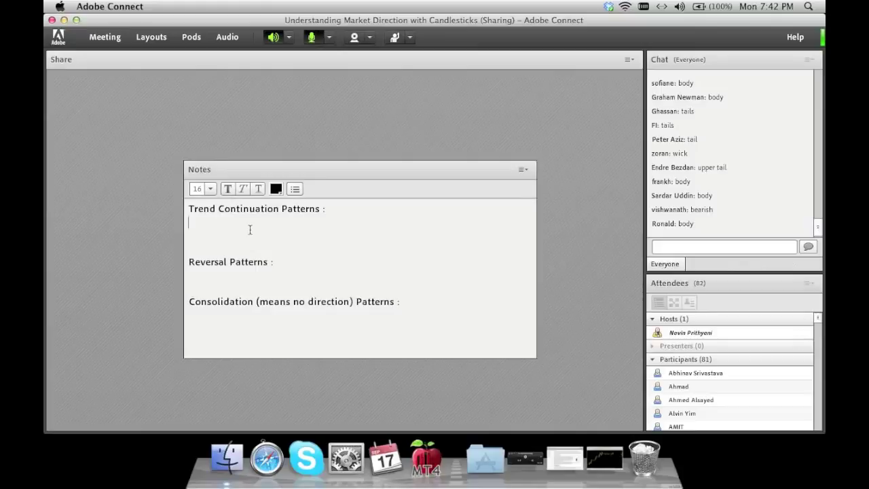
text(- False Exhaustions)
click(200, 275)
text(Exhaustion)
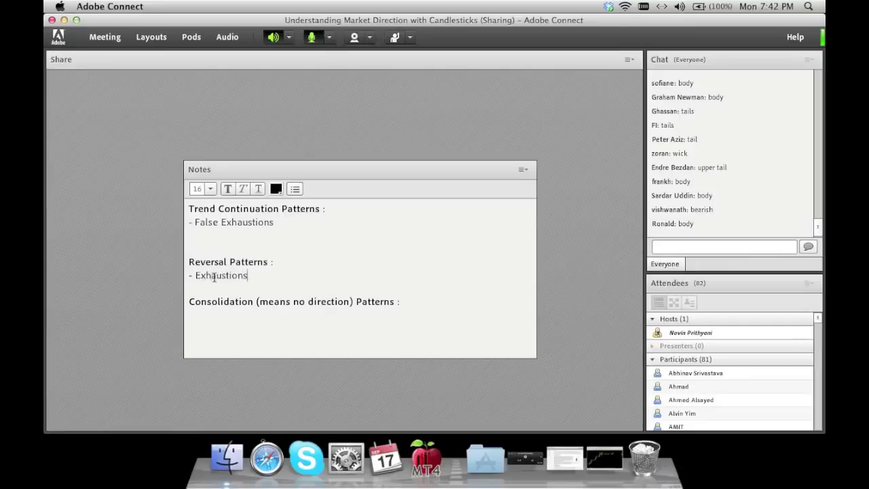
text(s)
key(Return)
key(Return)
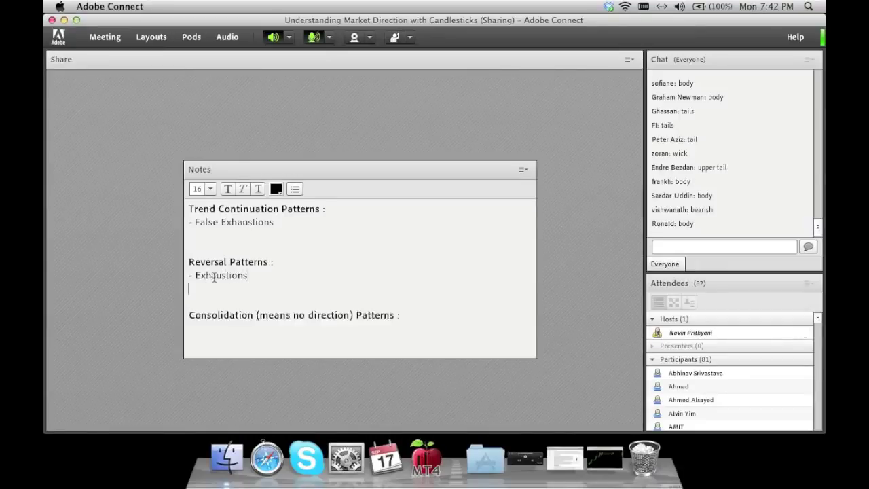
key(BackSpace)
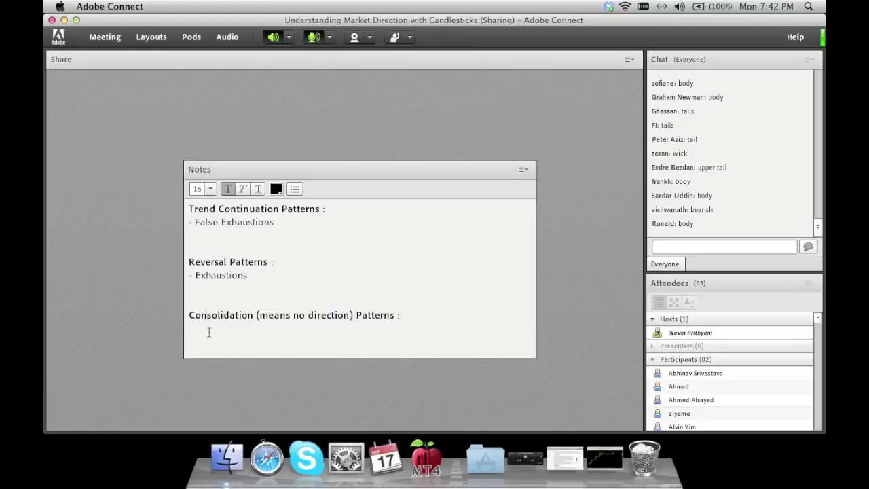
Step: List "- Doji" and "- Indecision" under the consolidation heading, and remove one blank line above the "Reversal Patterns" heading
click(410, 324)
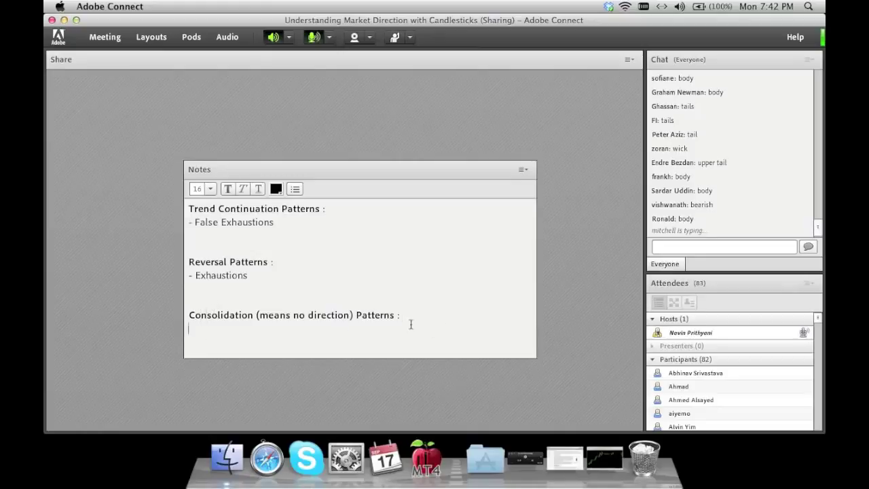
text(- Doji)
key(Return)
text(- Indi)
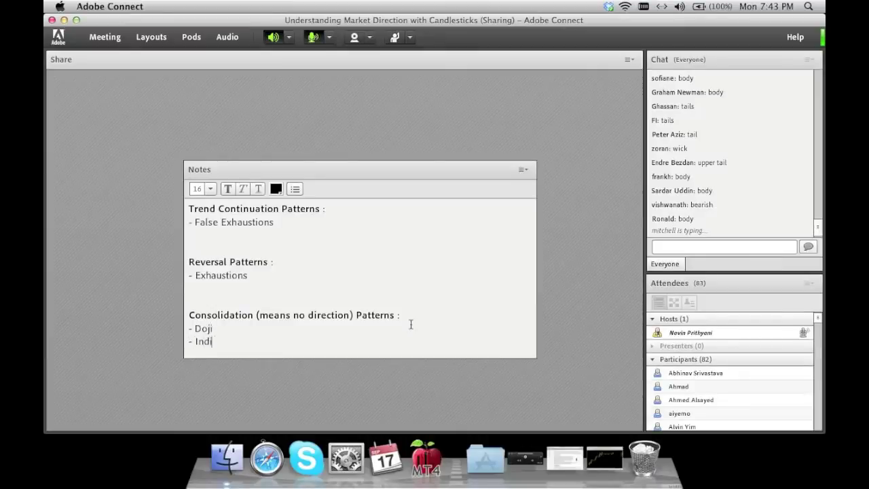
key(BackSpace)
text(sicio)
key(BackSpace)
key(BackSpace)
key(BackSpace)
key(BackSpace)
text(cision)
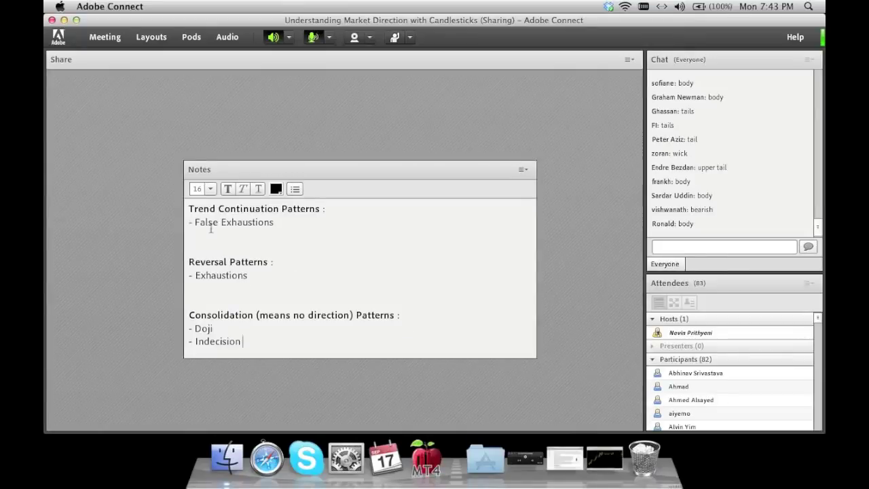
click(284, 234)
key(BackSpace)
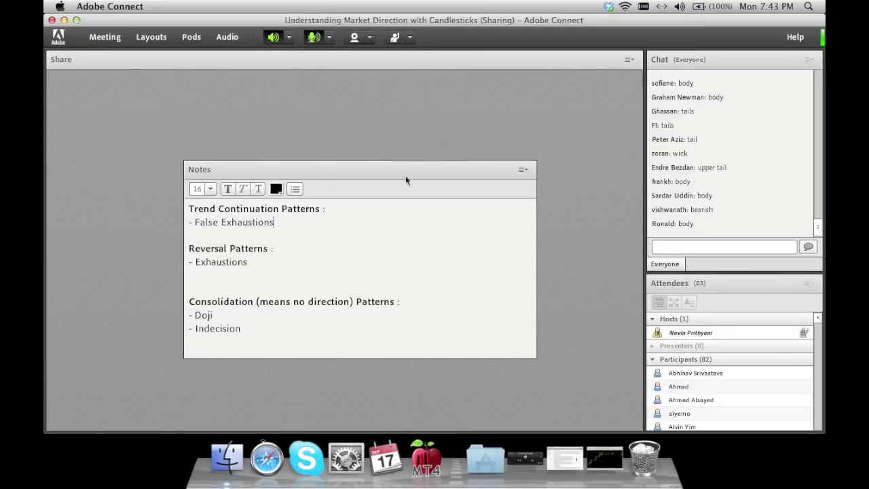
Step: Hide the Notes pod and start sharing the entire desktop with the meeting
click(522, 167)
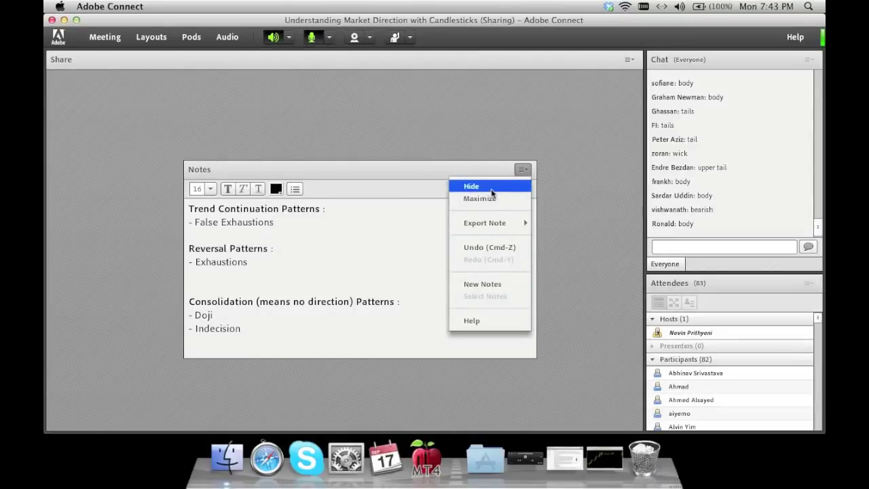
key(Escape)
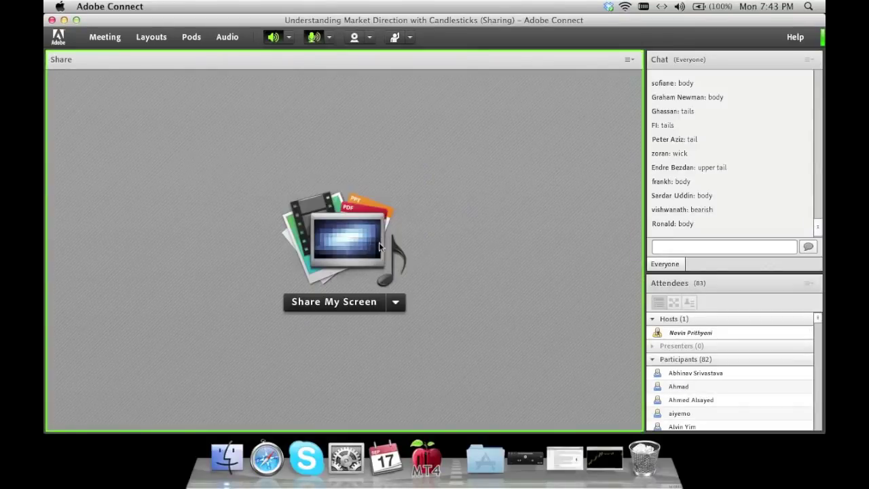
click(355, 302)
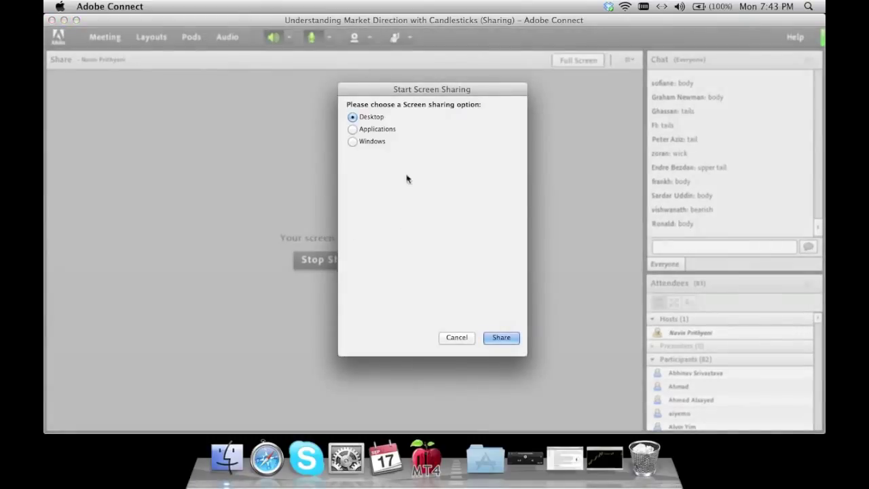
click(484, 339)
Step: Shrink the Adobe Connect window and switch to the EURUSD H1 chart in MetaTrader 4
click(620, 461)
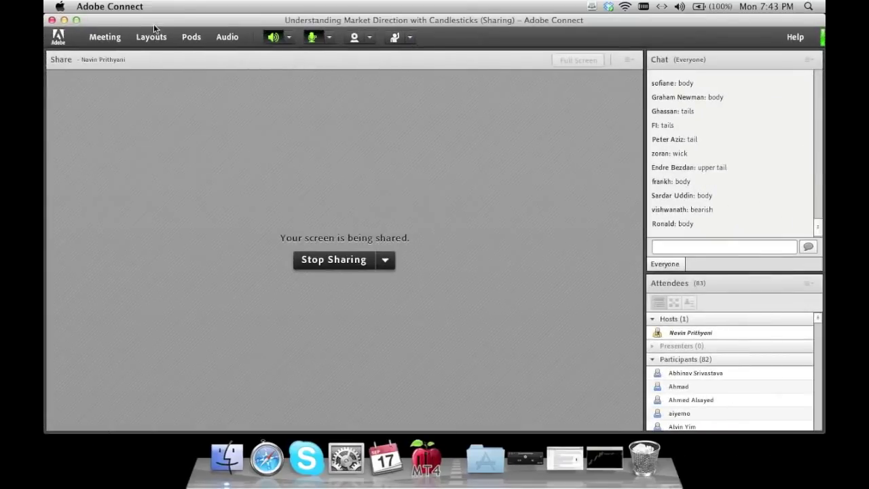
click(76, 19)
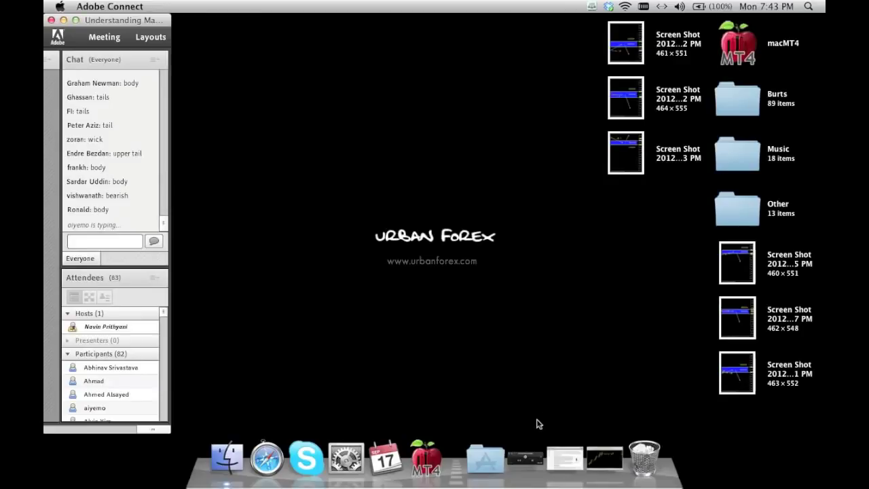
click(605, 458)
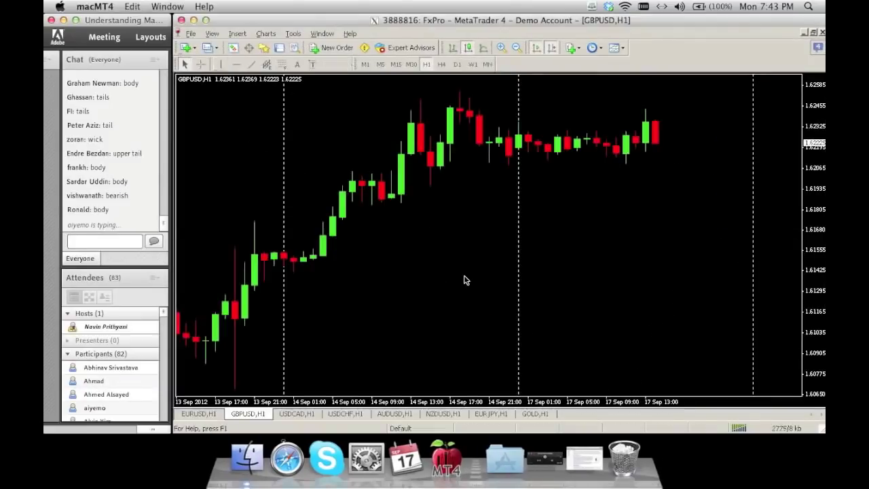
click(216, 415)
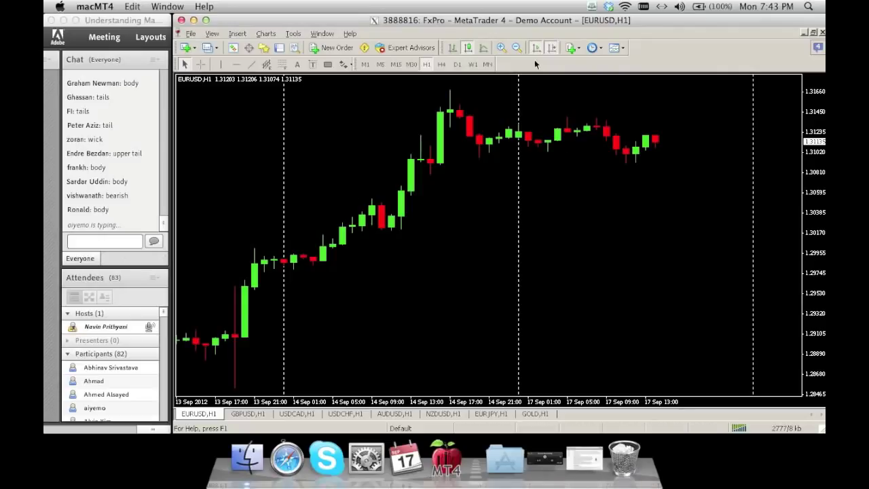
Step: Look back through the EURUSD hourly candles from mid-September to 9 August 2012 for a candlestick pattern example
drag(327, 199, 669, 189)
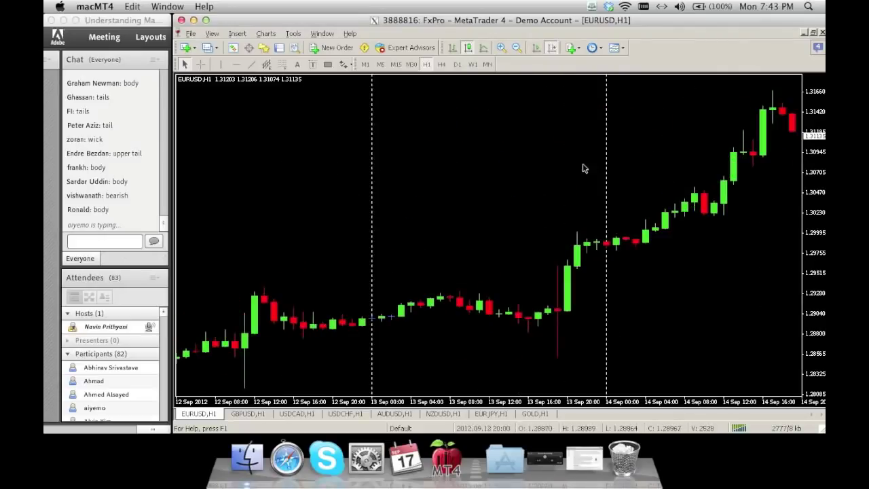
drag(582, 169, 630, 170)
drag(410, 175, 631, 174)
drag(314, 169, 563, 170)
drag(340, 184, 487, 170)
drag(332, 163, 555, 166)
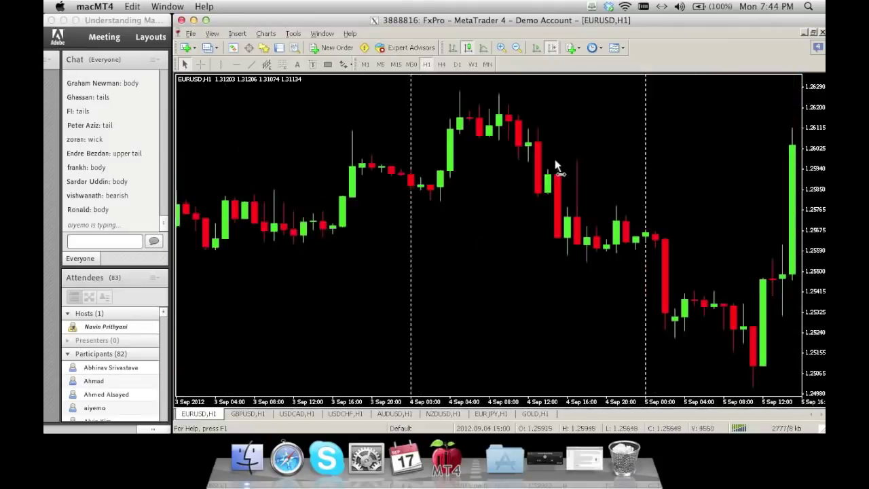
drag(349, 180, 548, 186)
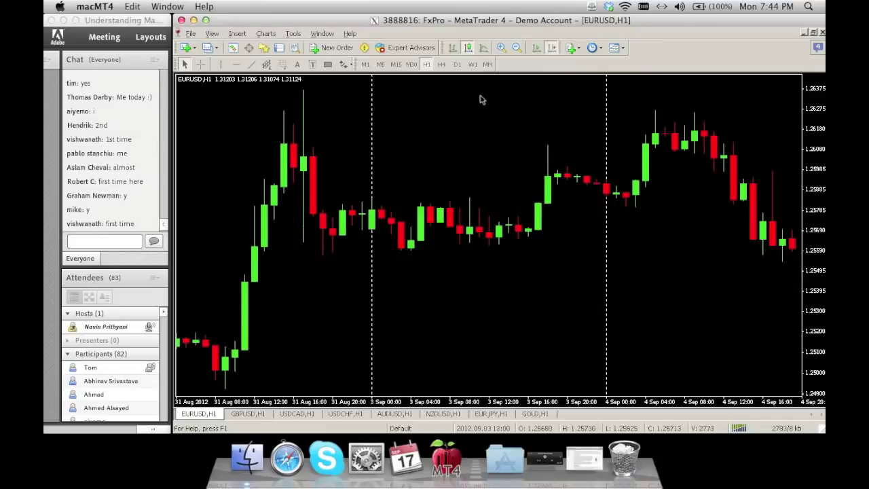
mouse_move(360, 142)
mouse_down()
mouse_move(589, 144)
mouse_move(547, 148)
mouse_up()
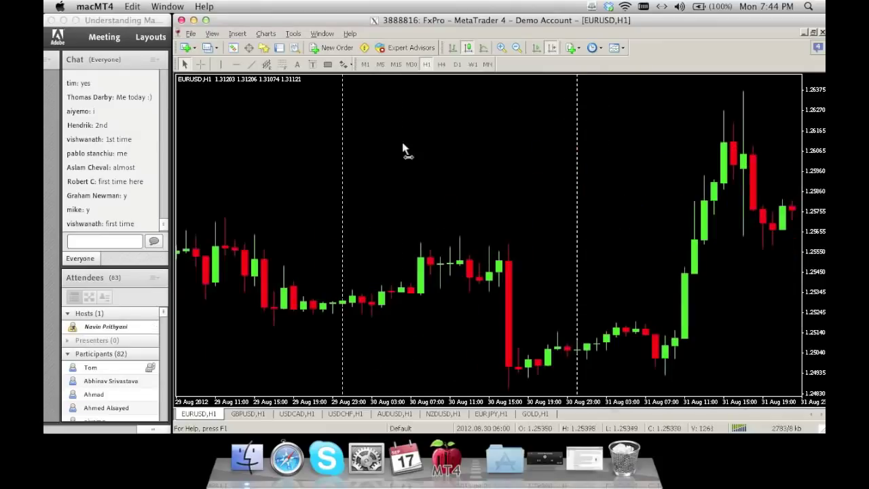
drag(401, 150, 509, 152)
drag(433, 149, 585, 146)
mouse_move(401, 179)
mouse_down()
mouse_move(595, 175)
mouse_move(562, 171)
mouse_up()
drag(409, 167, 600, 163)
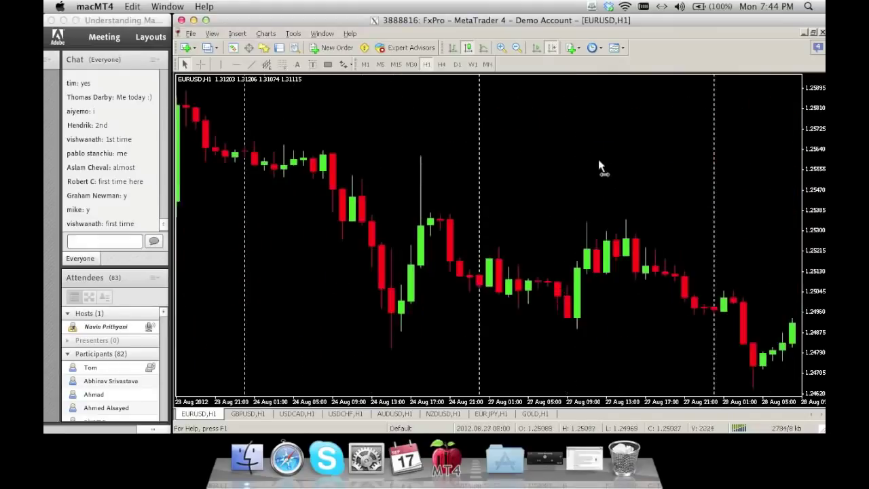
drag(387, 215, 563, 218)
drag(349, 232, 634, 246)
drag(353, 204, 570, 197)
drag(391, 198, 555, 200)
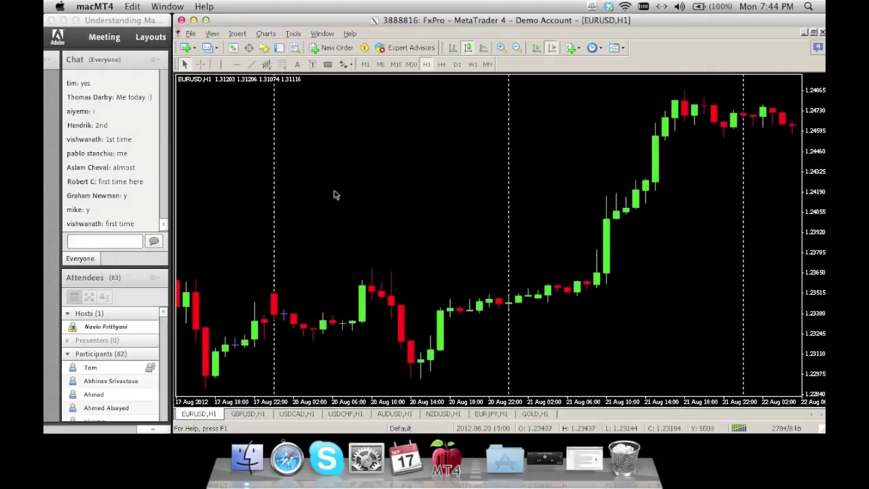
drag(334, 192, 557, 192)
drag(420, 175, 571, 184)
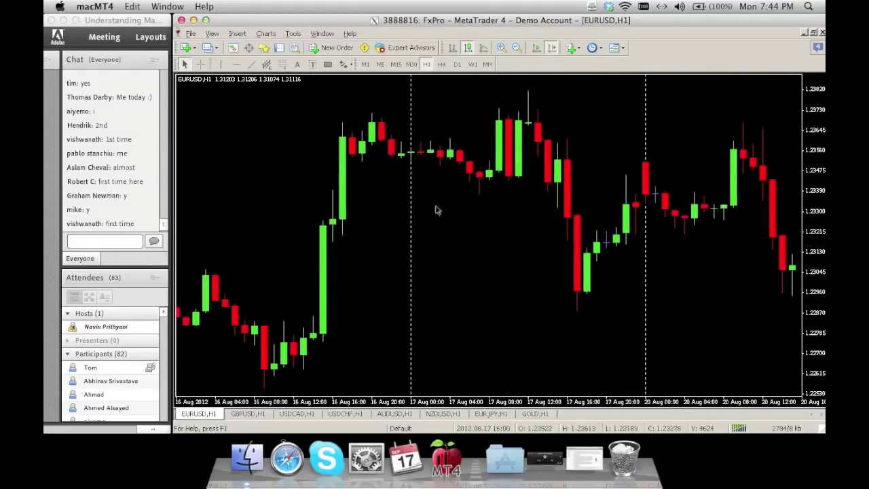
drag(434, 206, 586, 213)
drag(397, 187, 613, 181)
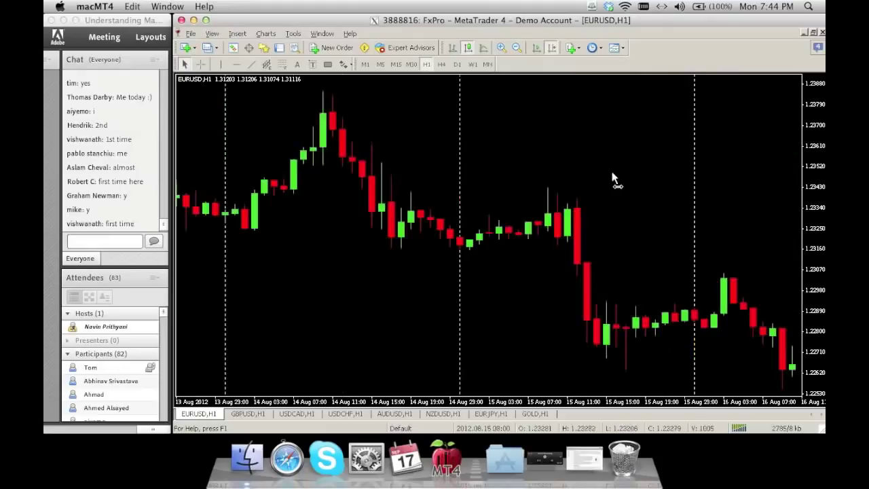
drag(335, 190, 602, 192)
drag(295, 192, 580, 193)
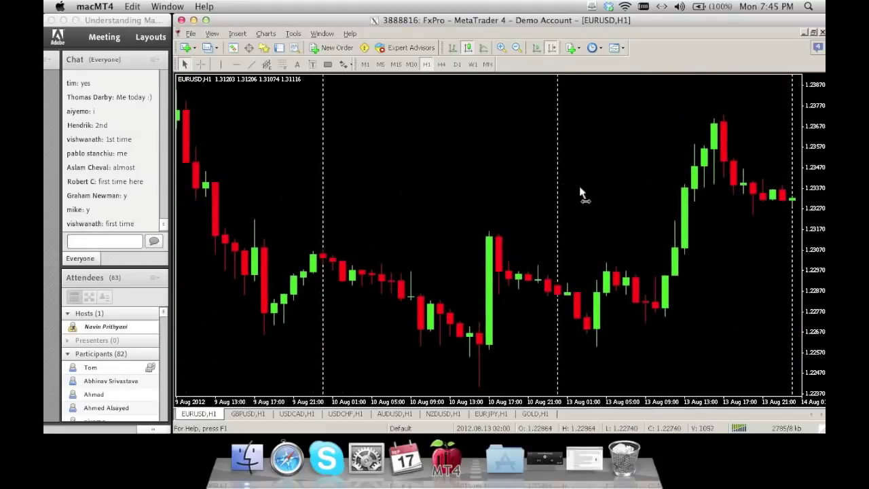
Step: Mark the long-tailed red candle of 10 August 2012 with an up arrow below it and a rectangle over its lower tail
drag(811, 116, 813, 173)
click(343, 64)
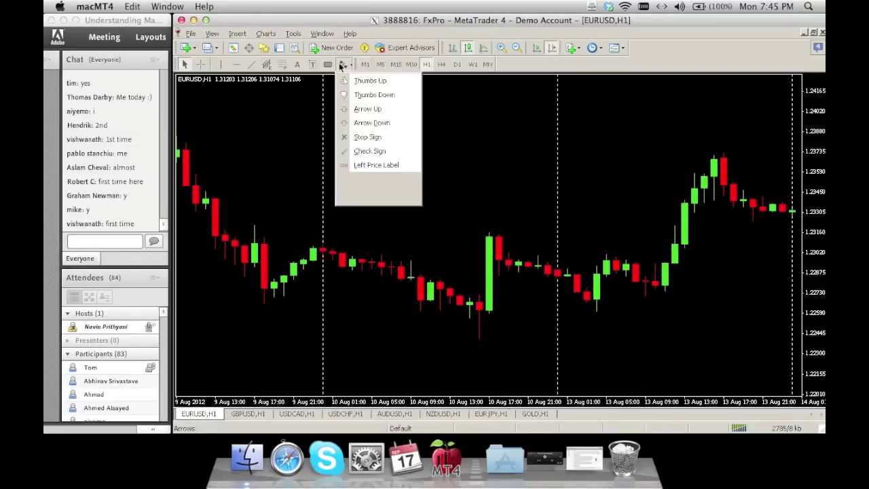
click(360, 106)
click(480, 350)
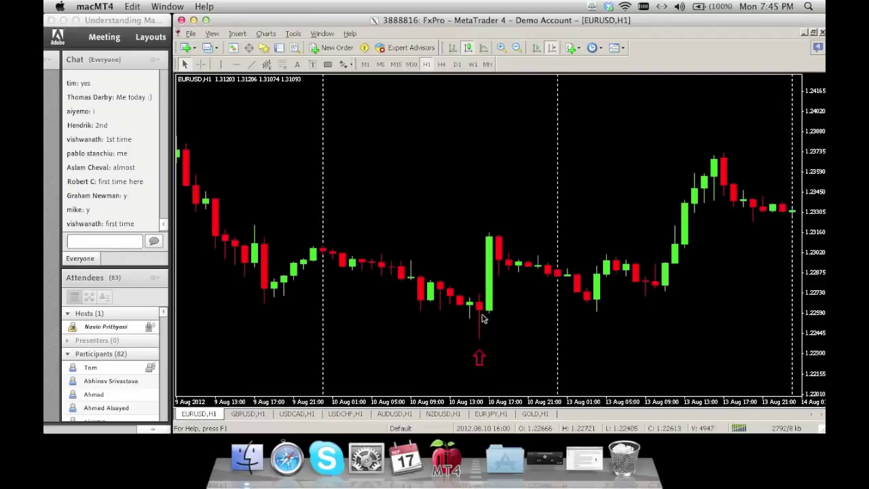
click(327, 64)
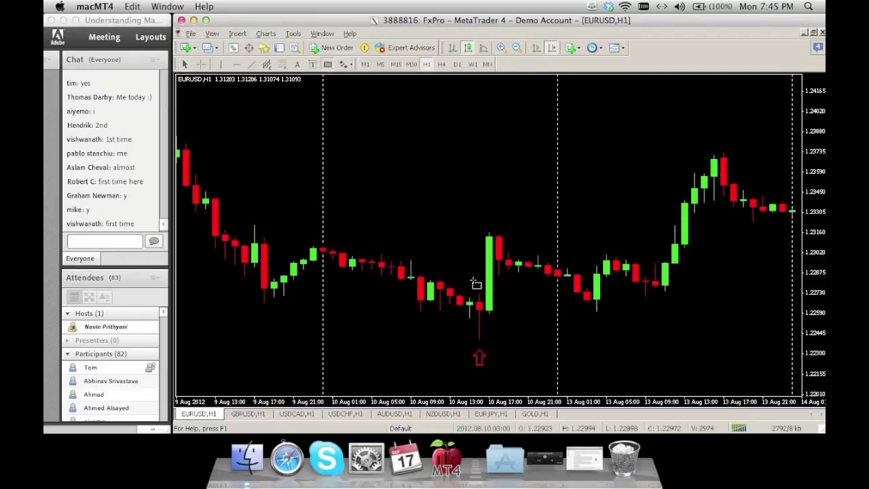
drag(474, 327, 500, 348)
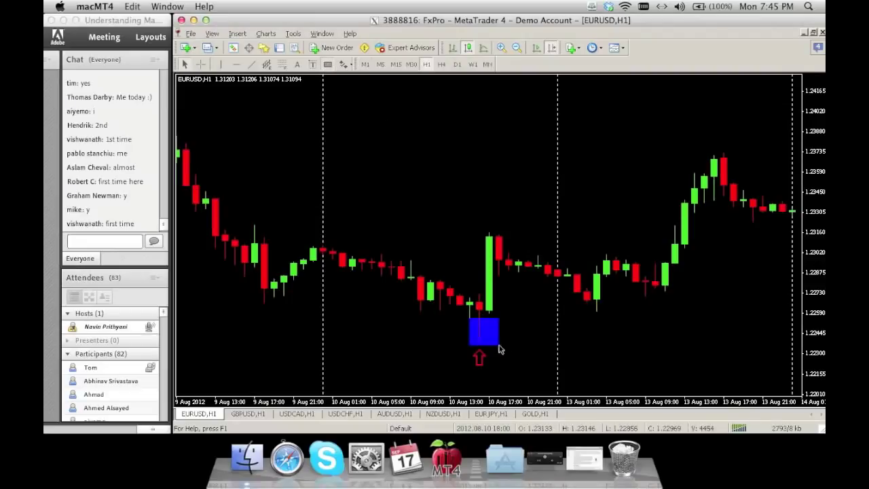
Step: Delete the rectangle over the lower tail of the 10 August 2012 candle and inspect the large green candle right after it
key(BackSpace)
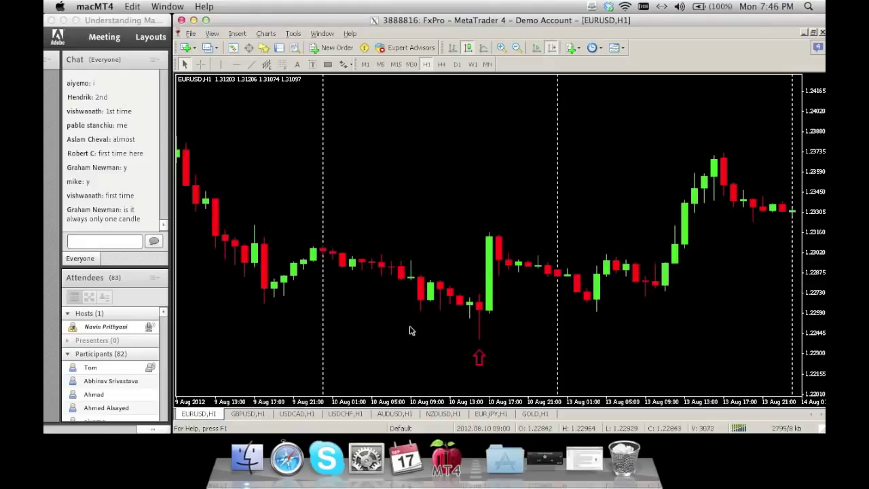
drag(385, 324, 544, 317)
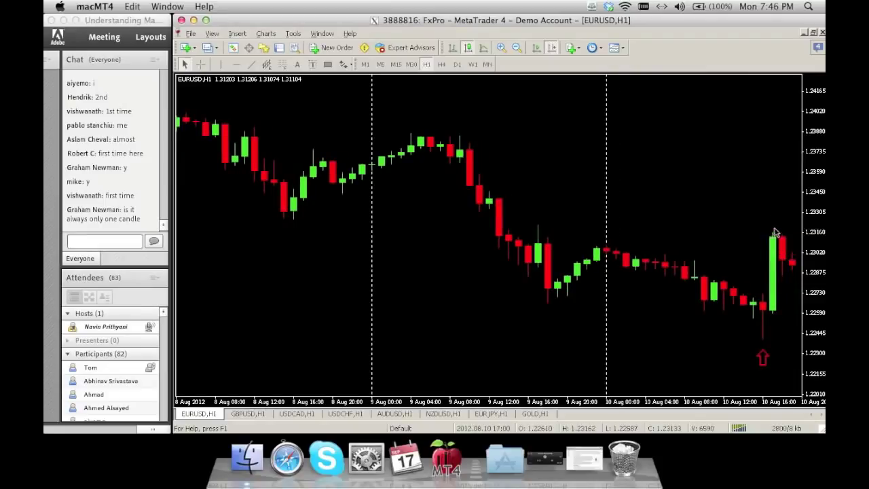
mouse_move(772, 242)
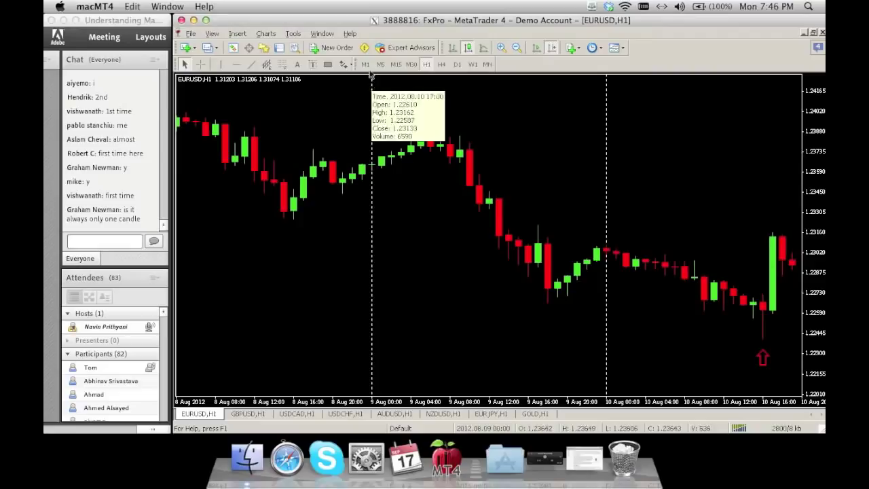
Step: Place an up arrow below the long-tailed red candle of 9 August 2012 14:00 for comparison with the 10 August example
click(347, 68)
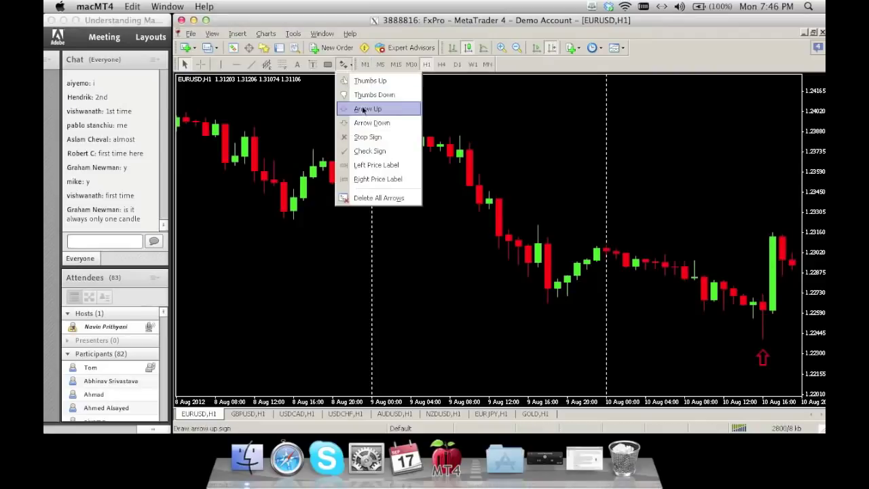
click(365, 111)
click(511, 271)
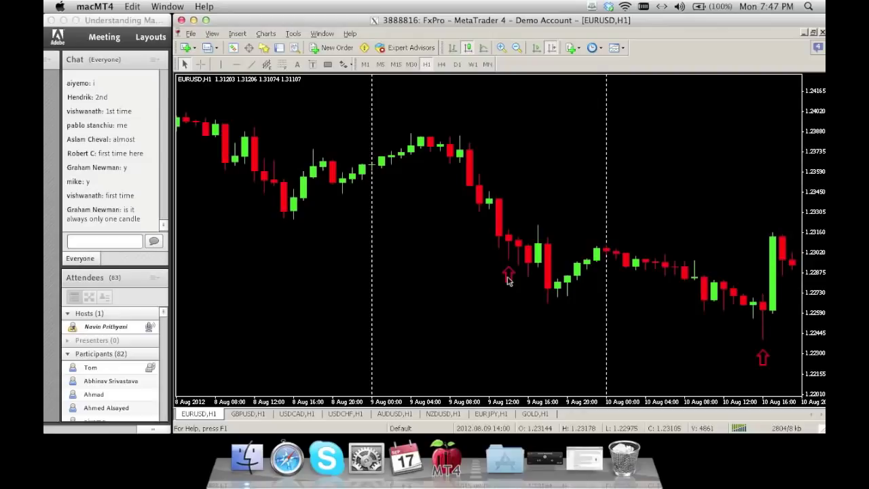
mouse_move(508, 280)
mouse_move(770, 353)
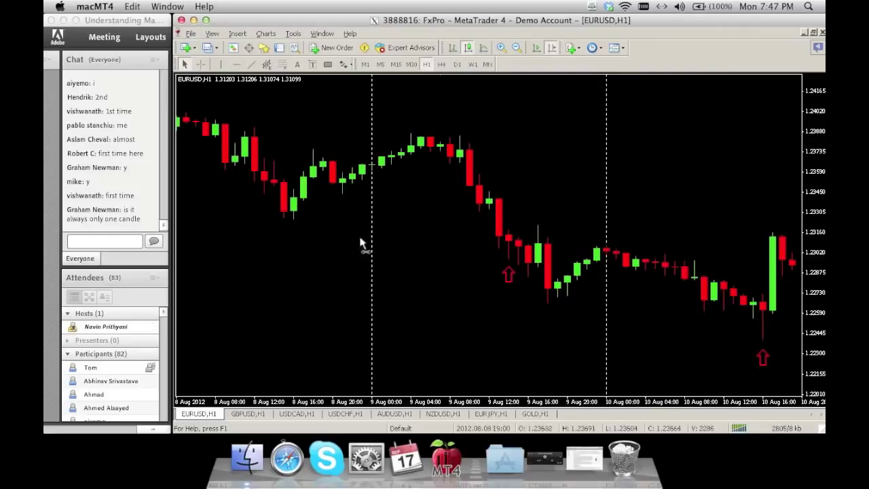
Step: Mark the long-tailed doji candle of 7 August 2012 09:00 on EURUSD H1 with an up arrow below it
scroll(360, 240, left, 10)
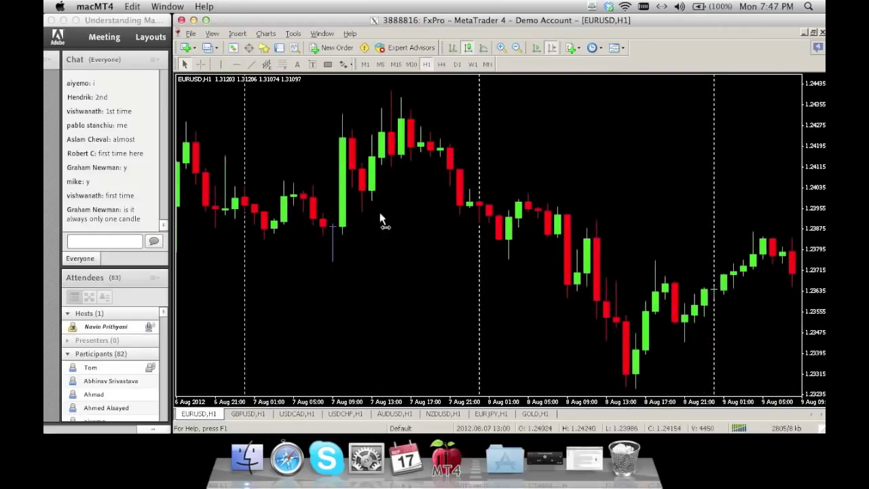
scroll(380, 219, left, 5)
click(344, 64)
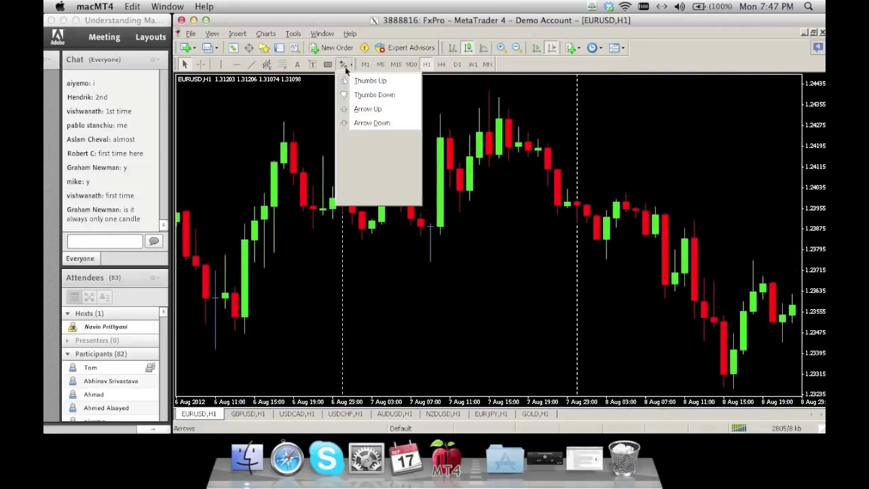
click(356, 96)
click(431, 277)
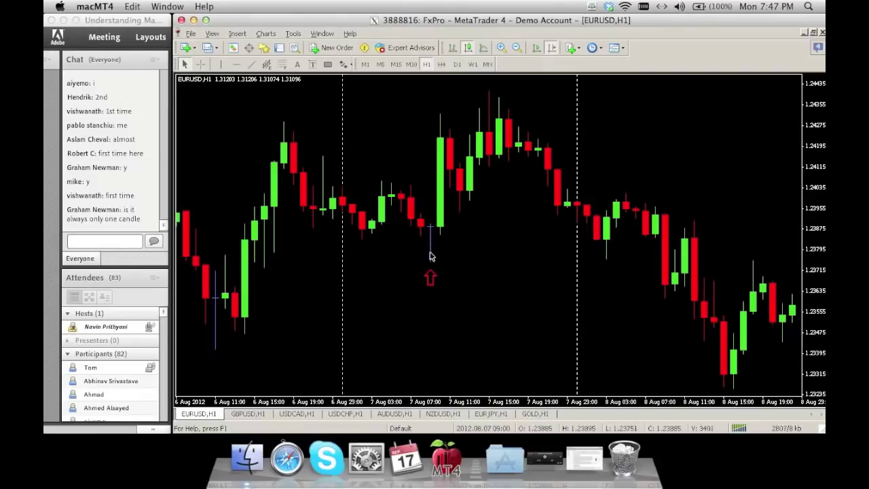
mouse_move(446, 268)
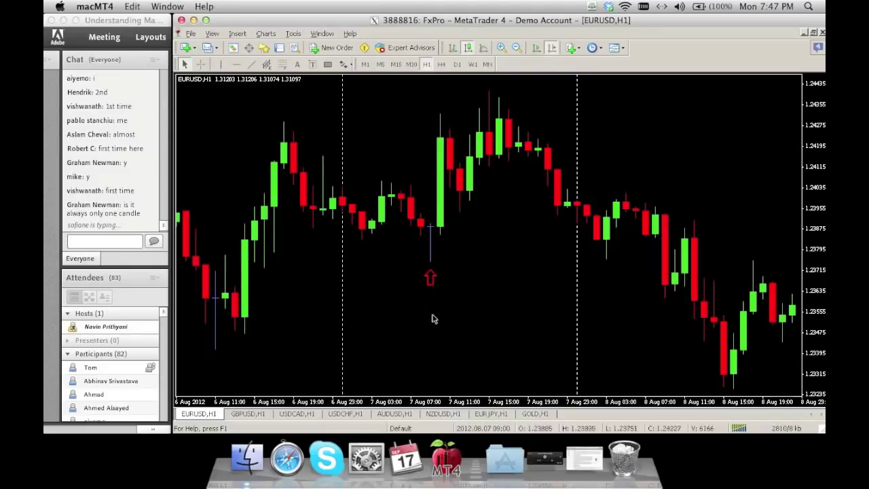
mouse_move(432, 315)
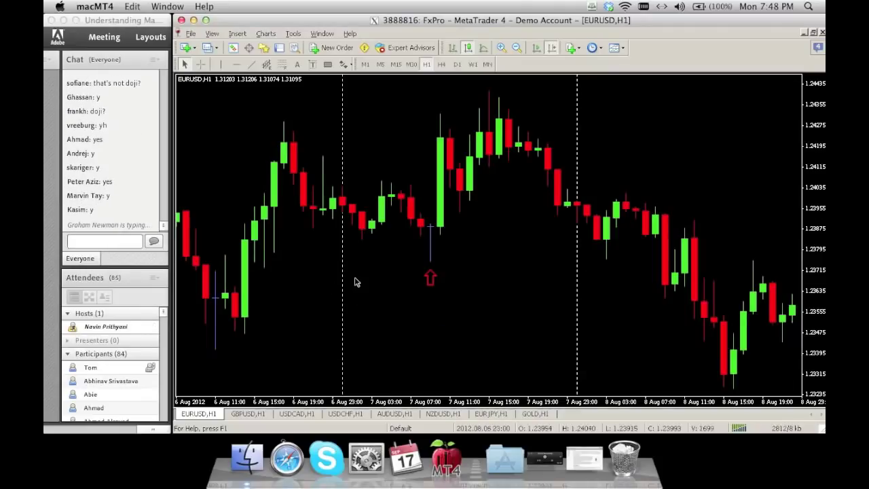
Step: Go back to 2 August 2012 on EURUSD H1 and place an up arrow below the long-tailed green candle after the large red one
drag(355, 278, 479, 279)
drag(396, 254, 444, 254)
drag(355, 229, 465, 230)
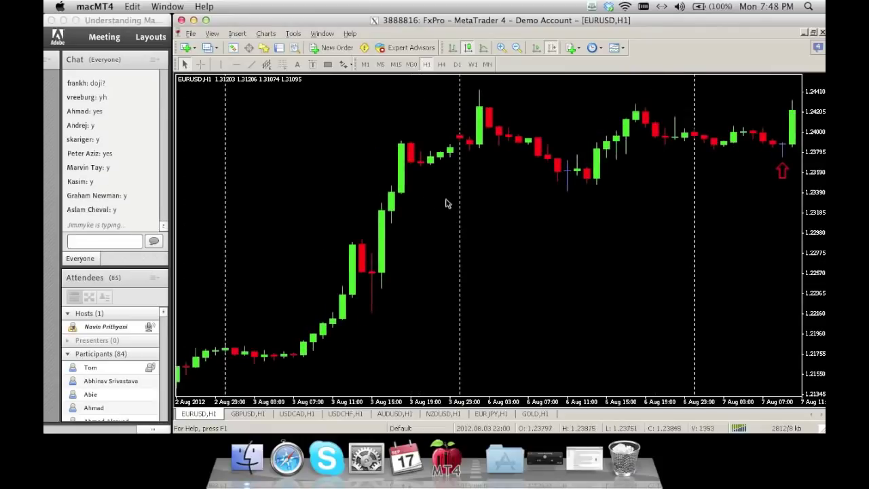
mouse_move(446, 203)
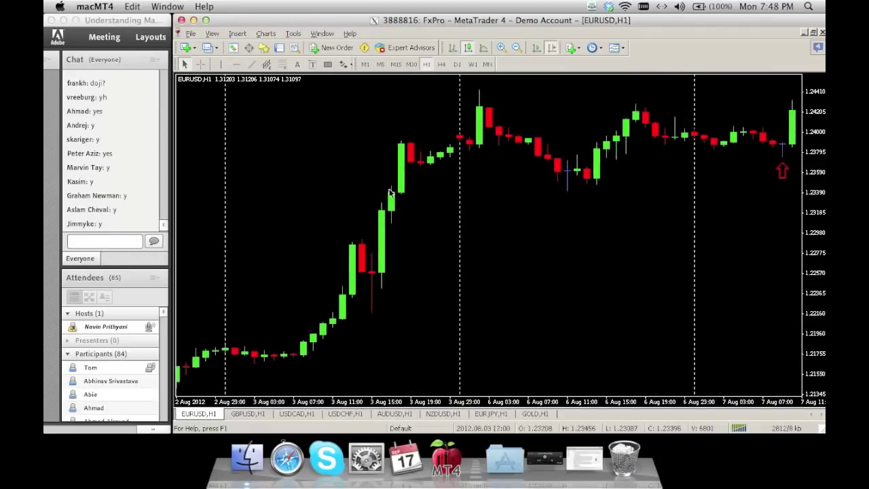
drag(326, 181, 512, 188)
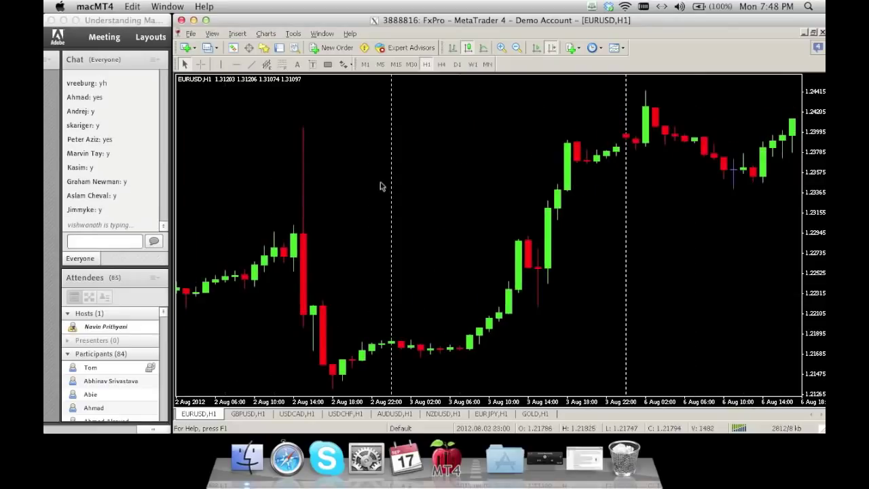
drag(382, 188, 466, 188)
drag(346, 197, 381, 192)
click(343, 67)
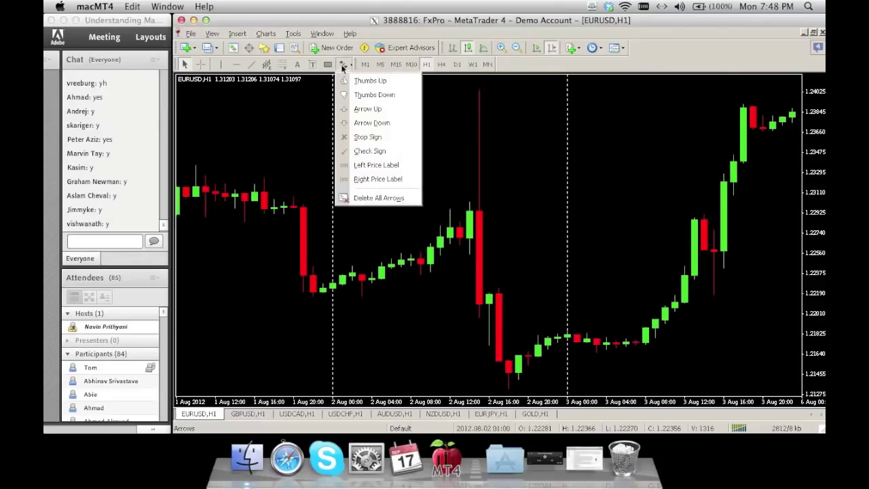
click(363, 109)
click(491, 360)
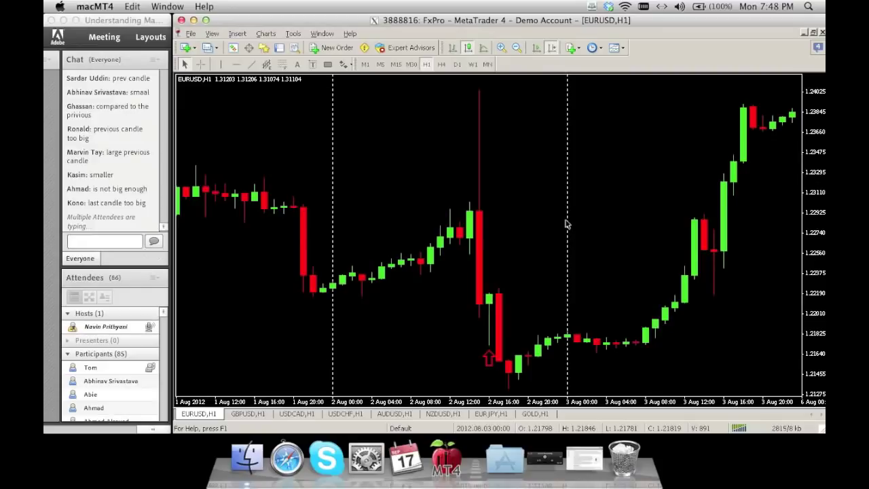
Step: Look back through the EURUSD hourly candles from 2 August to 23 July 2012 for another candlestick pattern example
scroll(450, 208, up, 5)
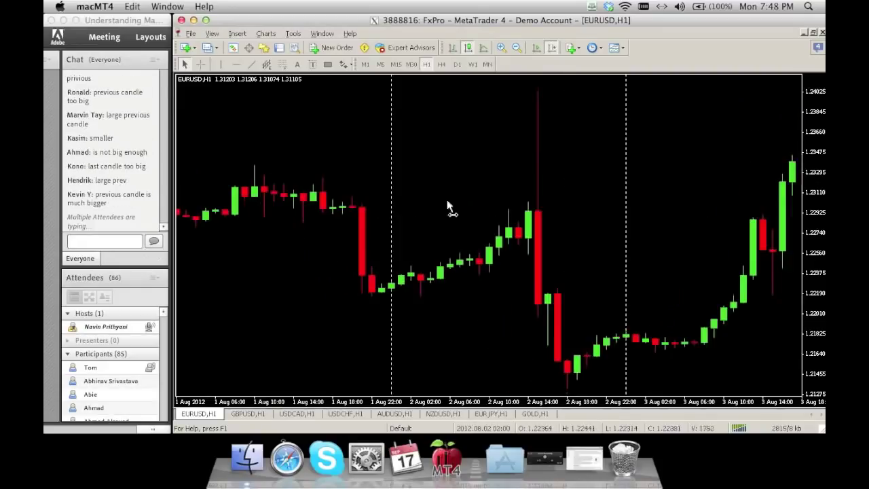
scroll(468, 171, up, 6)
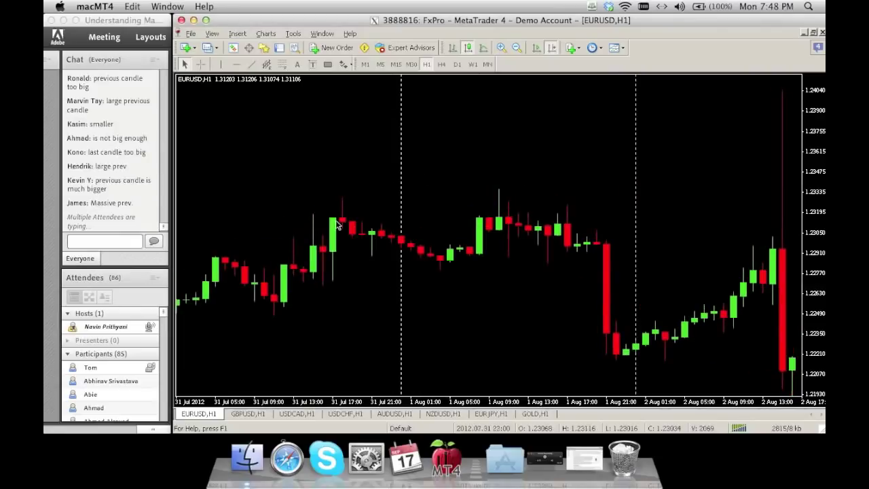
scroll(500, 216, up, 4)
scroll(386, 190, up, 6)
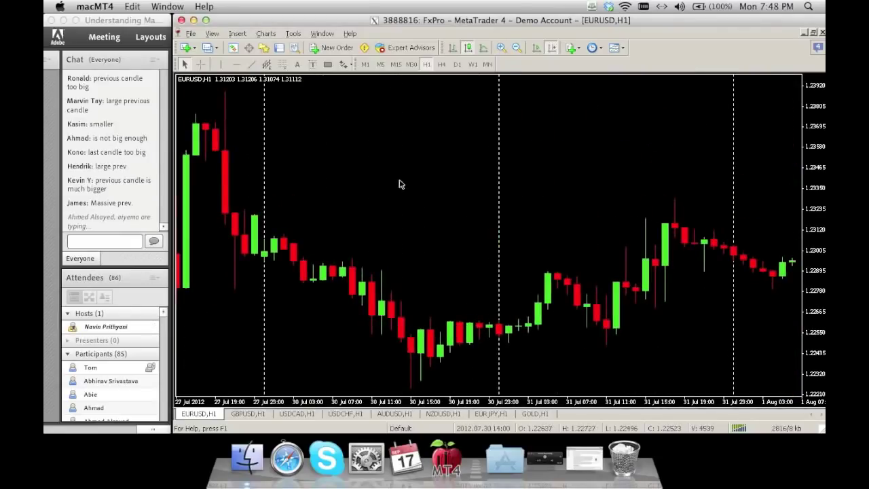
scroll(392, 178, up, 2)
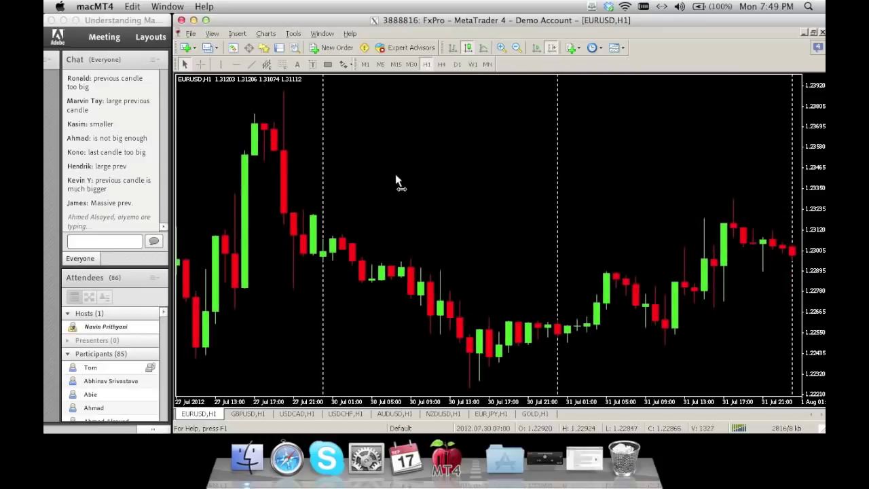
scroll(495, 178, up, 5)
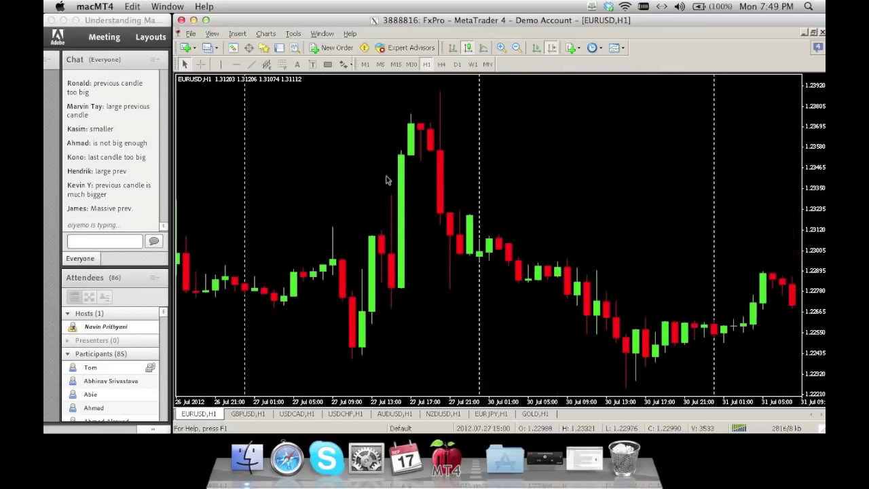
drag(388, 178, 595, 172)
drag(375, 198, 722, 198)
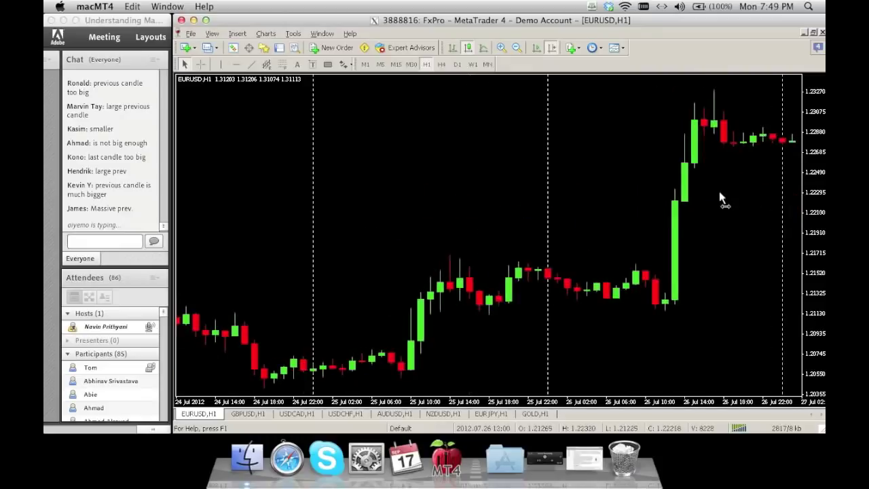
drag(459, 238, 607, 237)
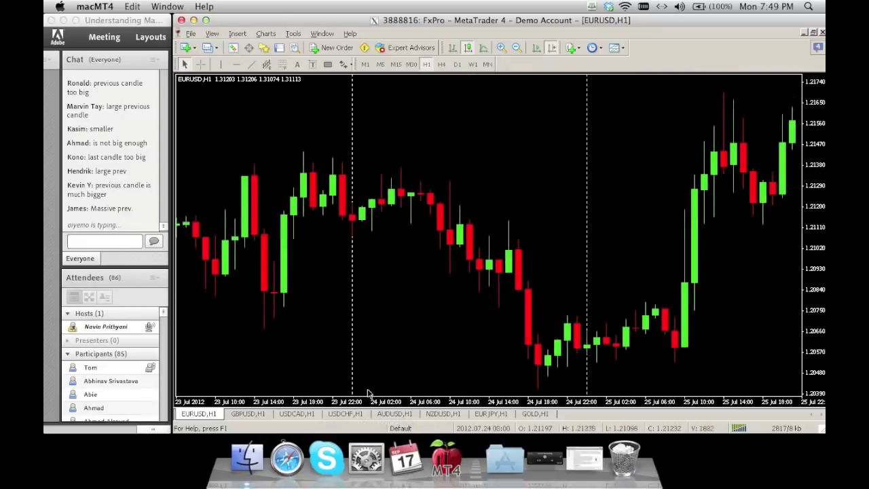
Step: Switch to the USDCHF H1 chart and apply a saved template to clear its lines, rectangle and arrow
click(334, 416)
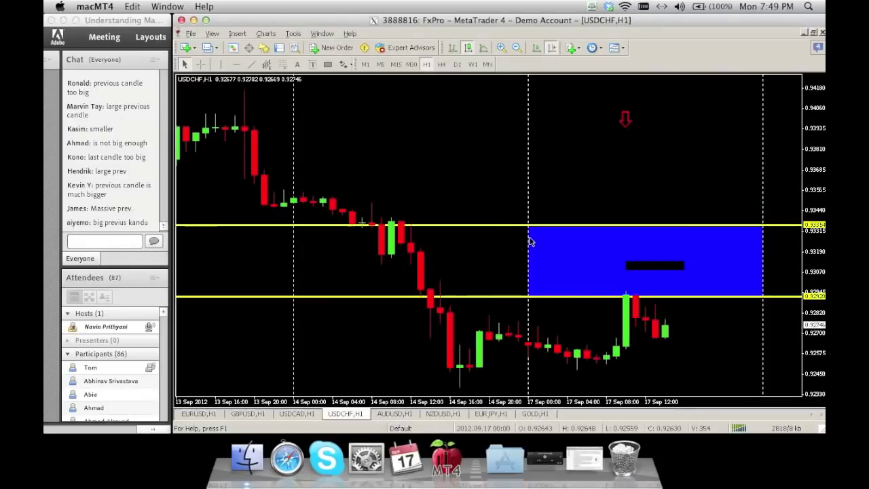
right_click(422, 193)
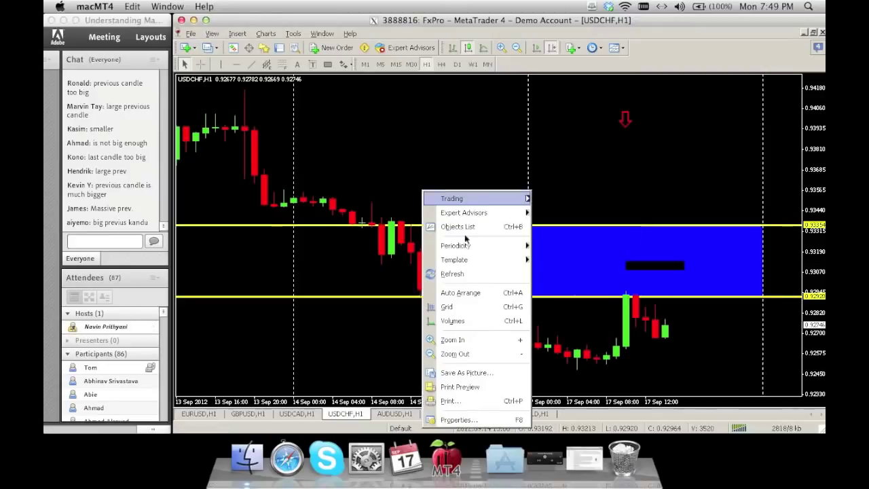
mouse_move(487, 268)
click(567, 330)
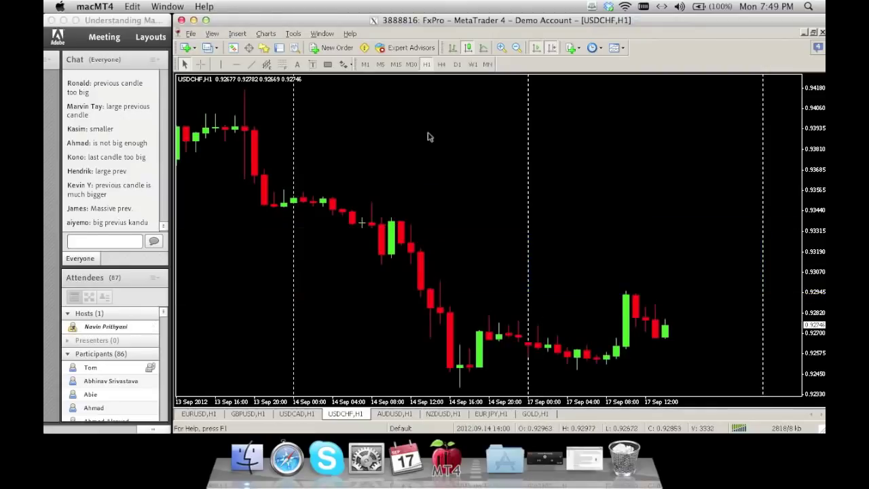
Step: Look back through the USDCHF hourly candles from 17 September to 10 August 2012 for a long upper-tail candle example
scroll(523, 227, up, 5)
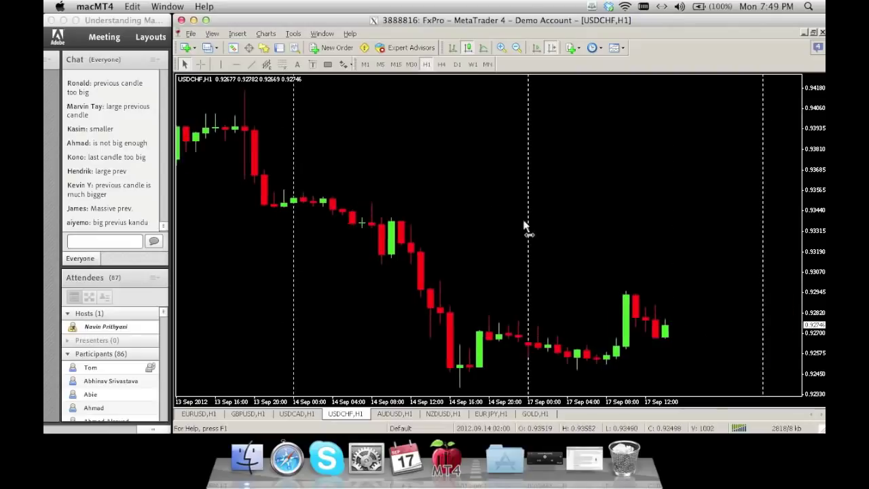
drag(465, 227, 598, 226)
drag(392, 200, 706, 195)
drag(504, 207, 679, 227)
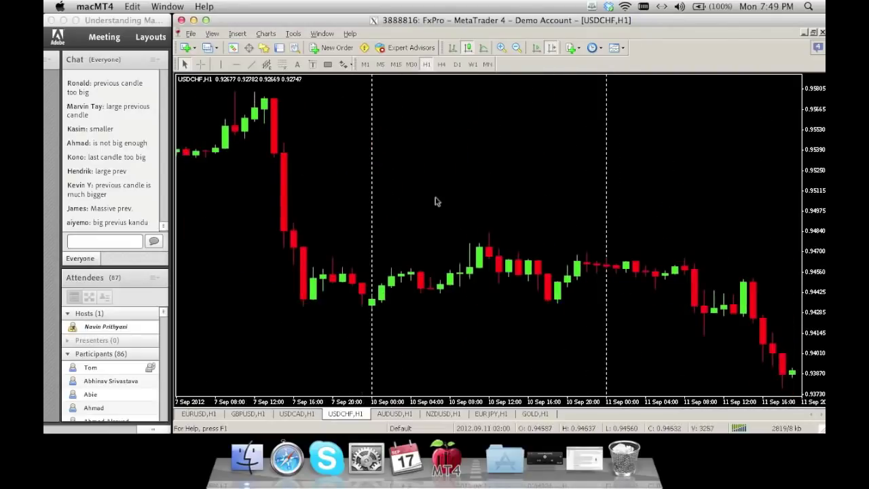
drag(437, 202, 668, 196)
drag(442, 242, 679, 219)
drag(380, 227, 618, 223)
drag(523, 233, 580, 233)
drag(482, 220, 631, 194)
drag(330, 194, 668, 166)
drag(383, 185, 652, 189)
drag(229, 188, 574, 208)
drag(433, 213, 495, 213)
drag(388, 229, 561, 252)
drag(382, 215, 586, 217)
drag(470, 184, 489, 185)
drag(380, 184, 599, 190)
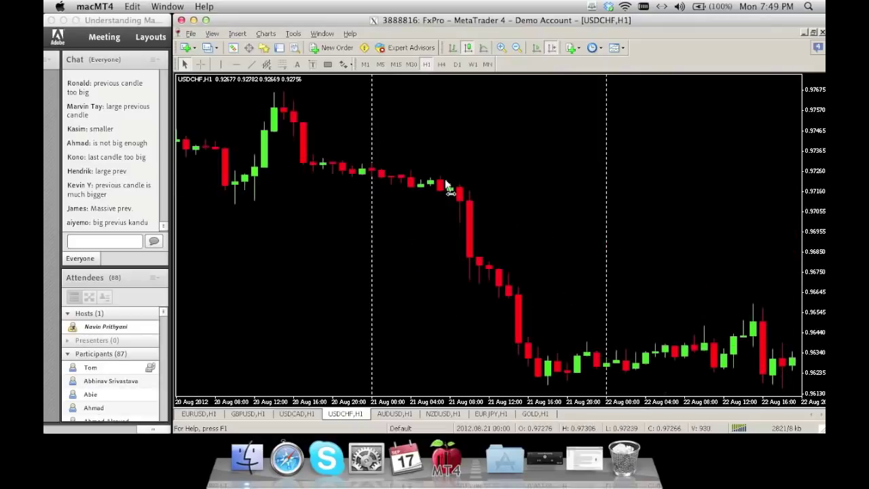
drag(445, 178, 679, 184)
drag(301, 245, 505, 250)
drag(362, 216, 650, 208)
drag(456, 204, 654, 194)
drag(488, 217, 549, 217)
drag(319, 216, 611, 204)
drag(394, 181, 550, 190)
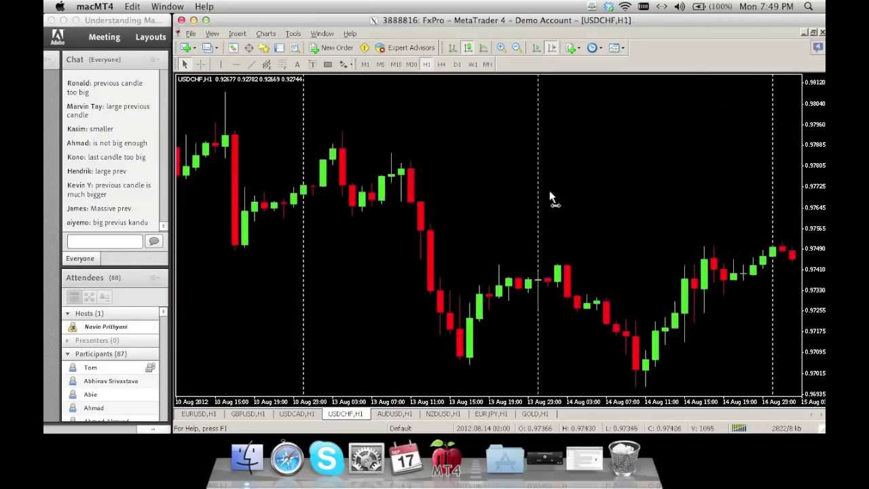
drag(295, 228, 418, 226)
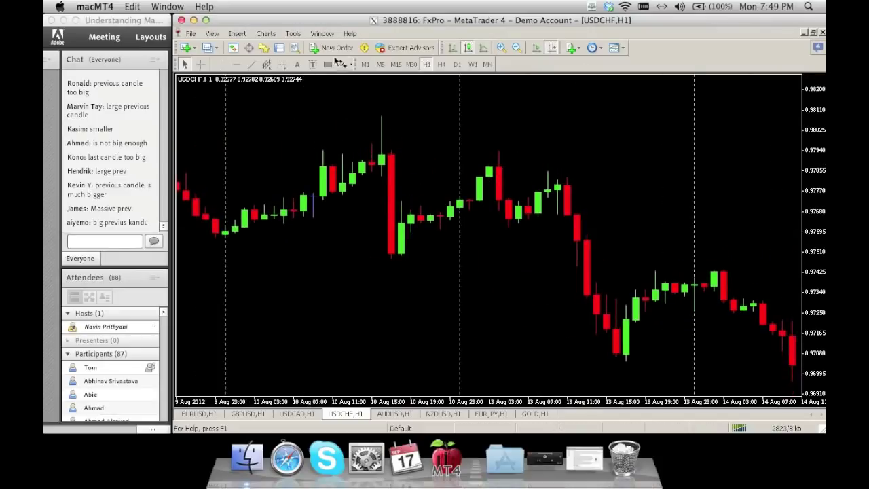
Step: Place a down arrow above the long-upper-tailed green candle of 10 August 2012 on USDCHF H1
click(338, 63)
click(373, 117)
click(383, 97)
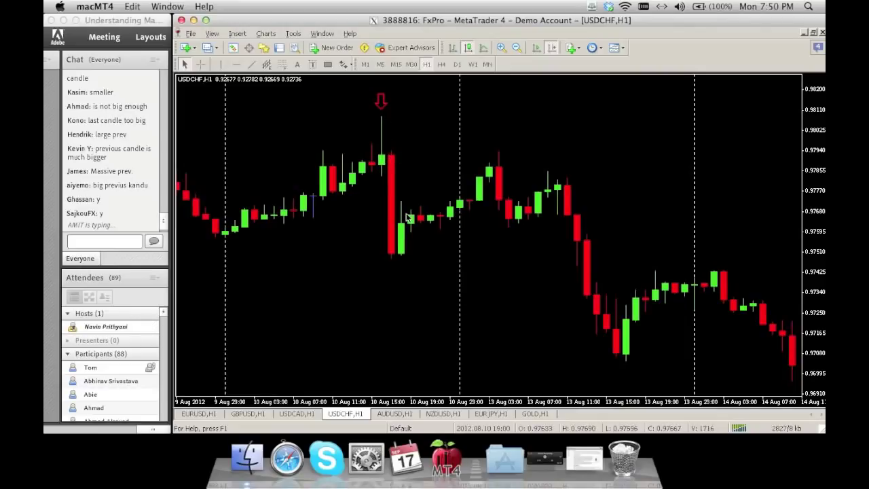
mouse_move(408, 218)
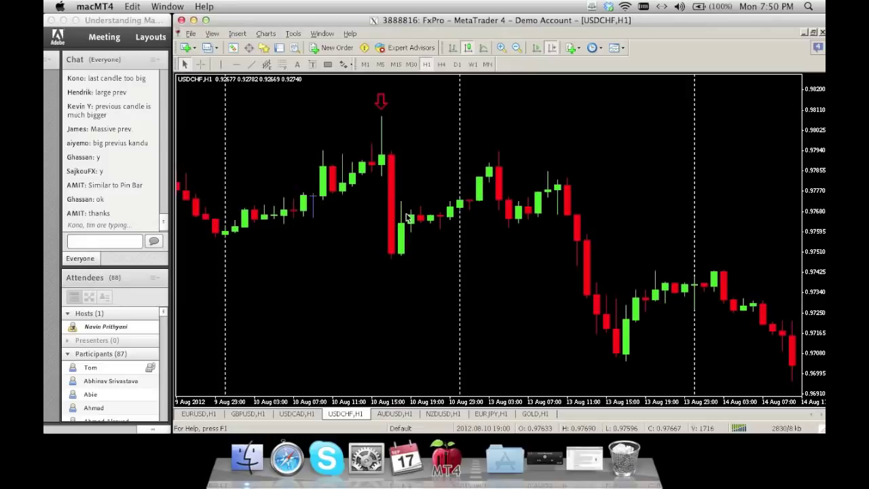
Step: Place a down arrow above the small green candle with the long upper tail at 09:00 on 7 August 2012
drag(318, 237, 480, 246)
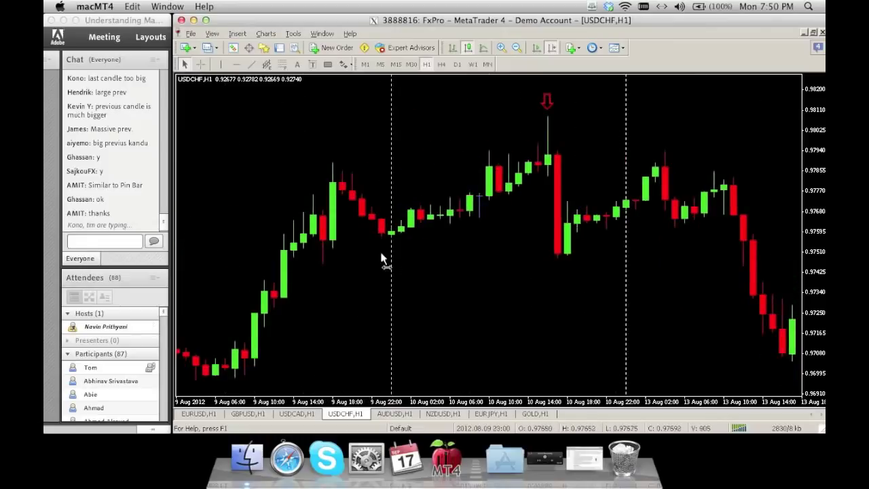
drag(383, 258, 574, 249)
drag(398, 216, 574, 216)
drag(454, 206, 604, 204)
drag(421, 193, 518, 183)
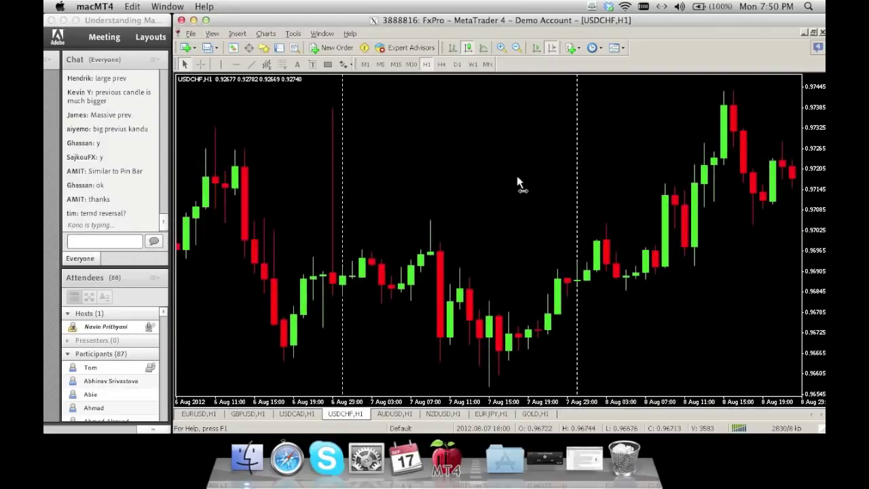
click(345, 64)
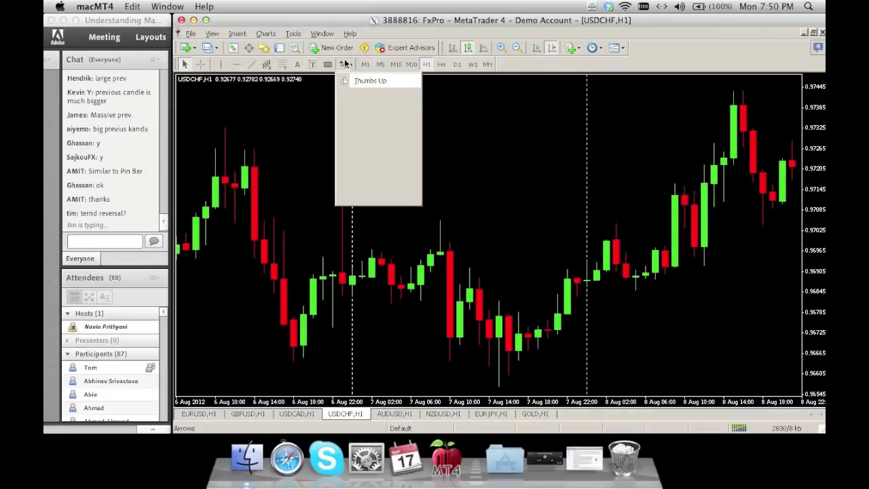
click(368, 122)
click(442, 197)
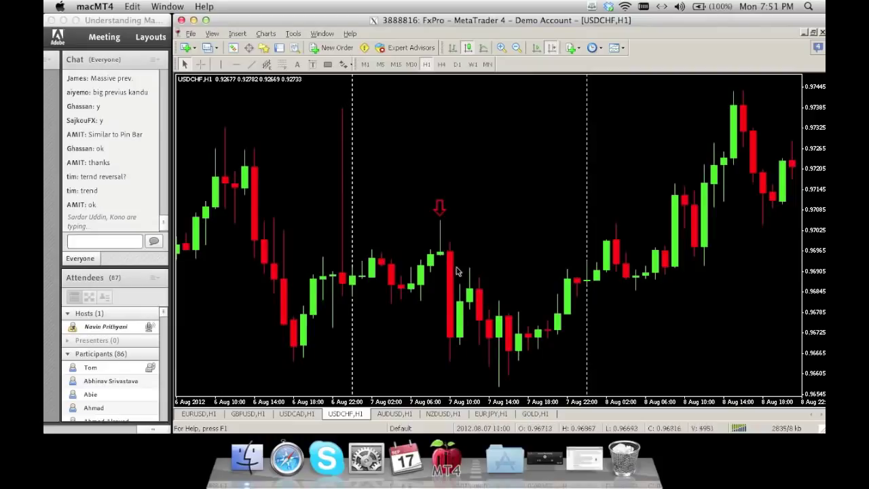
Step: Select the down arrow above the 7 August 2012 candle and remove it
double_click(442, 210)
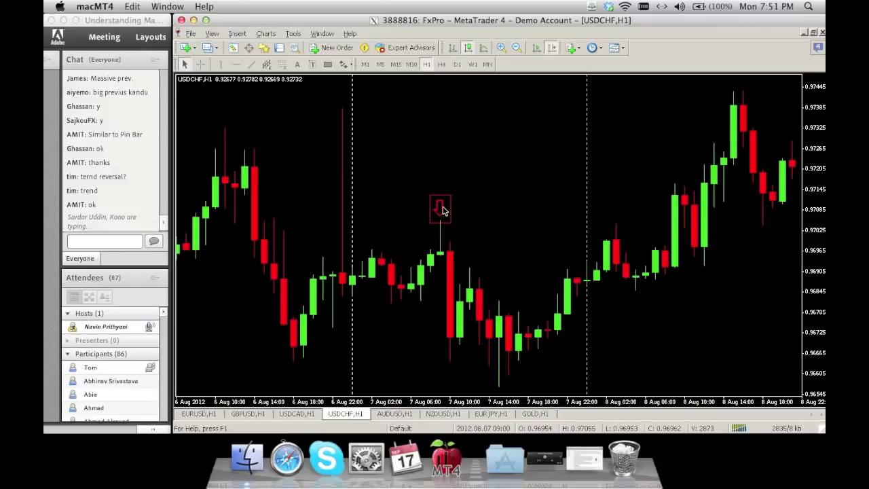
drag(442, 211, 442, 248)
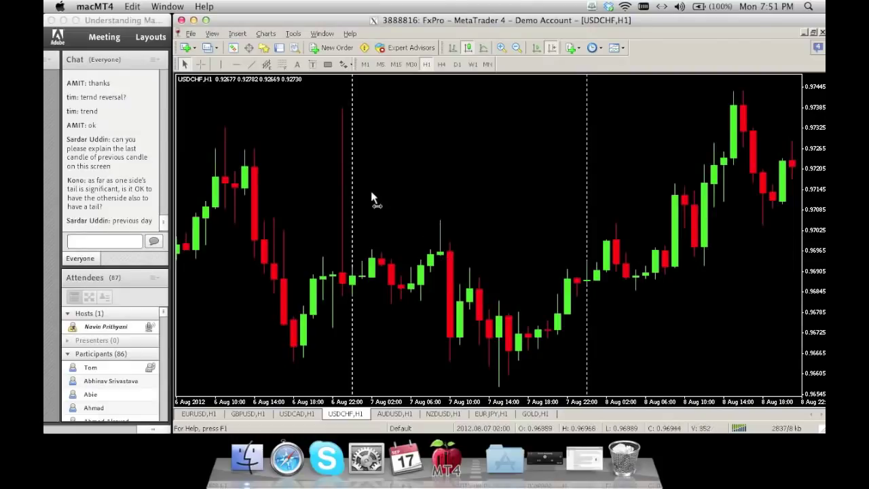
Step: Place an up arrow below the small green candle with tails on both sides in the 3 August 2012 downtrend
drag(372, 196, 492, 189)
drag(350, 180, 555, 178)
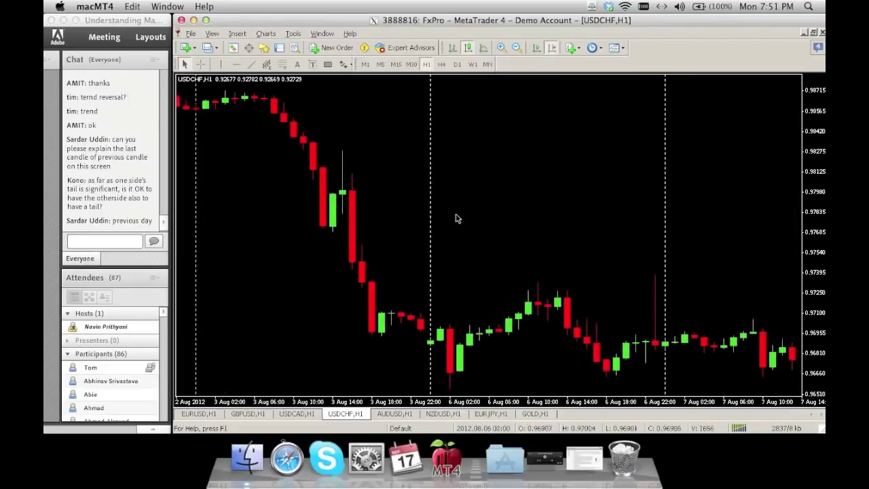
click(345, 63)
click(362, 111)
click(343, 230)
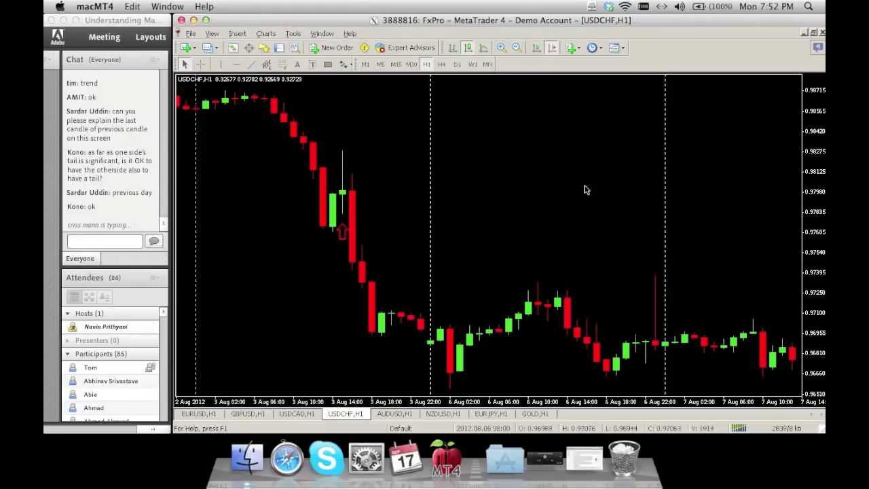
Step: Place a down arrow above the red candle with the very long upper tail at the end of 6 August 2012
click(350, 64)
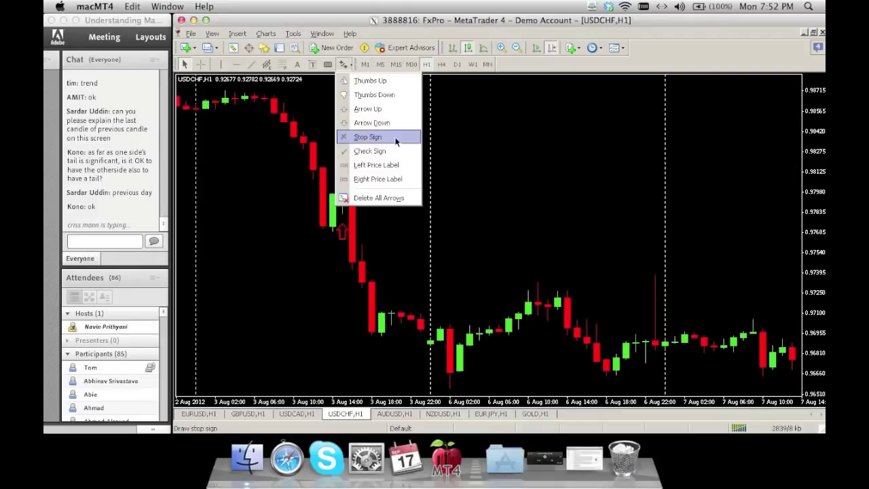
click(396, 138)
click(657, 252)
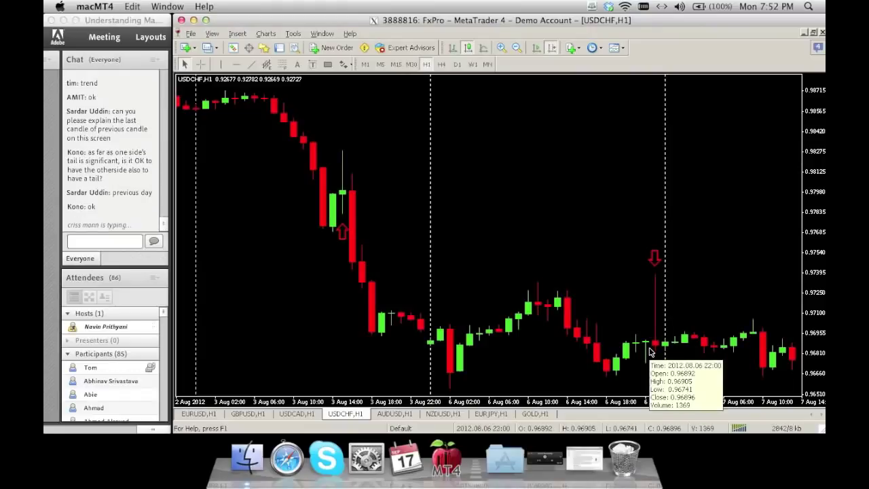
Step: Draw a thin rectangle across the sideways candles of 7 August 2012, from the start of the day to 09:00
mouse_move(653, 353)
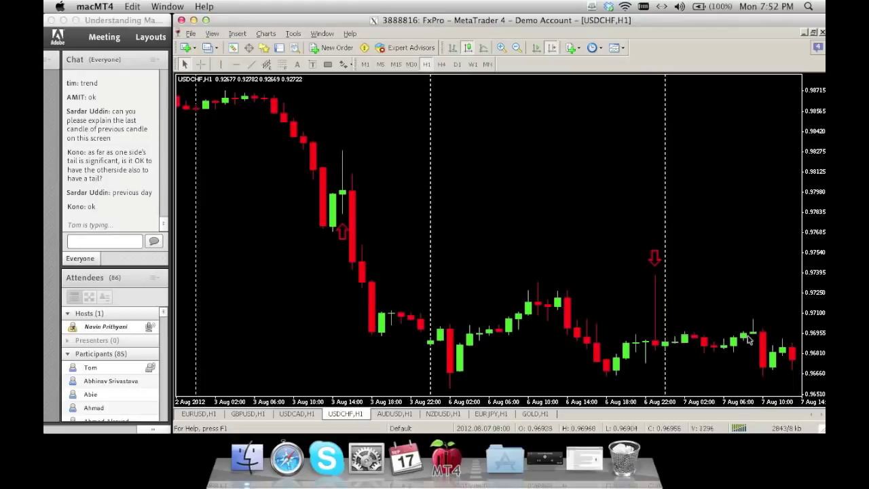
click(328, 64)
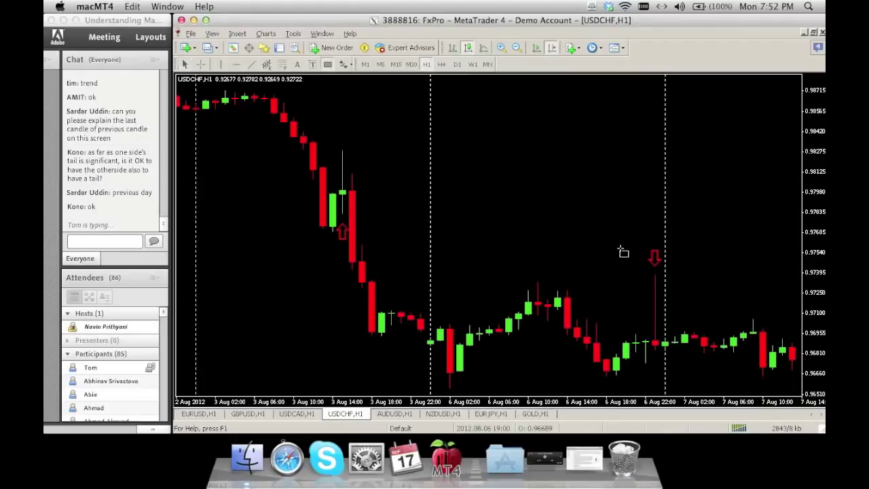
drag(665, 337, 754, 343)
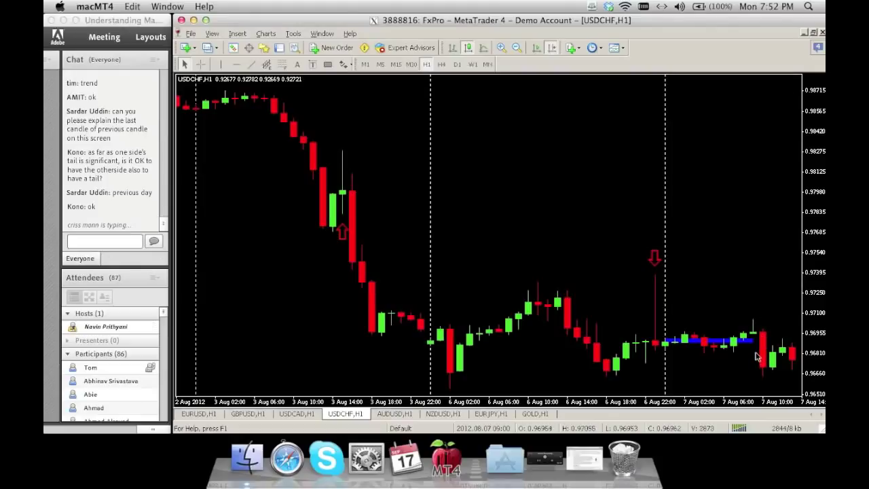
mouse_move(757, 353)
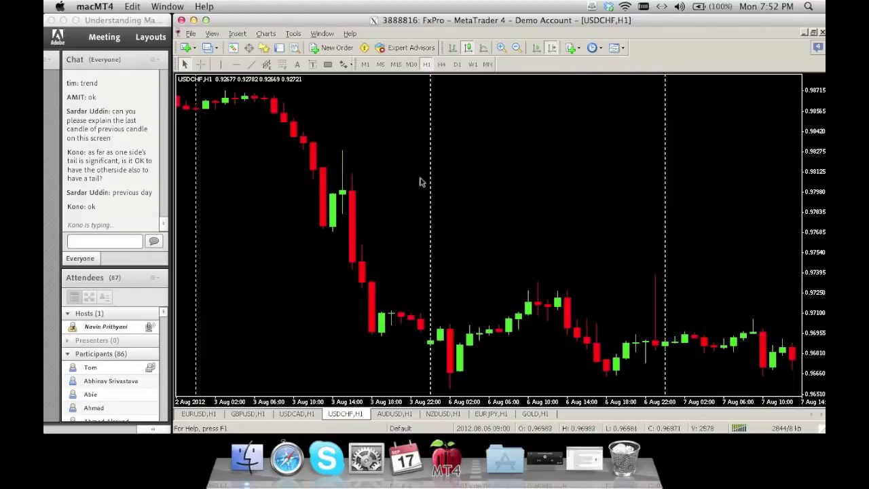
Step: Place a down arrow above the small red candle with the long upper tail between the two large green candles of 2 August 2012
drag(358, 159, 504, 168)
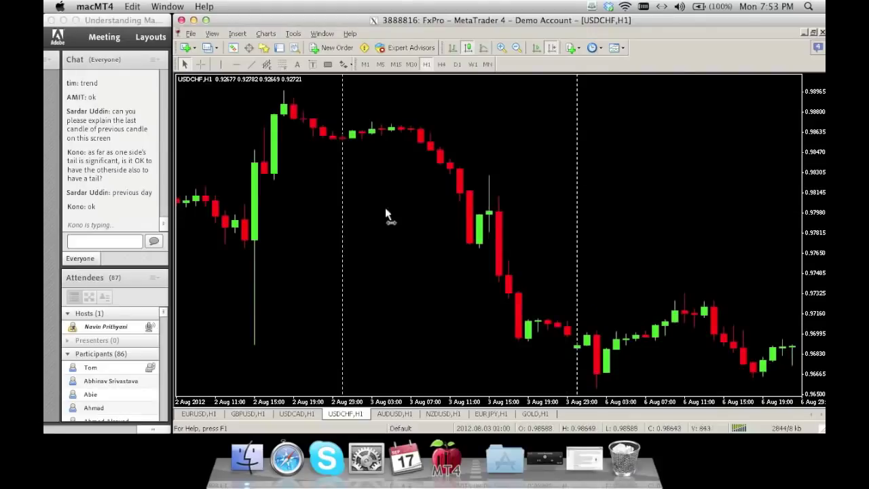
drag(385, 208, 460, 210)
drag(362, 179, 528, 178)
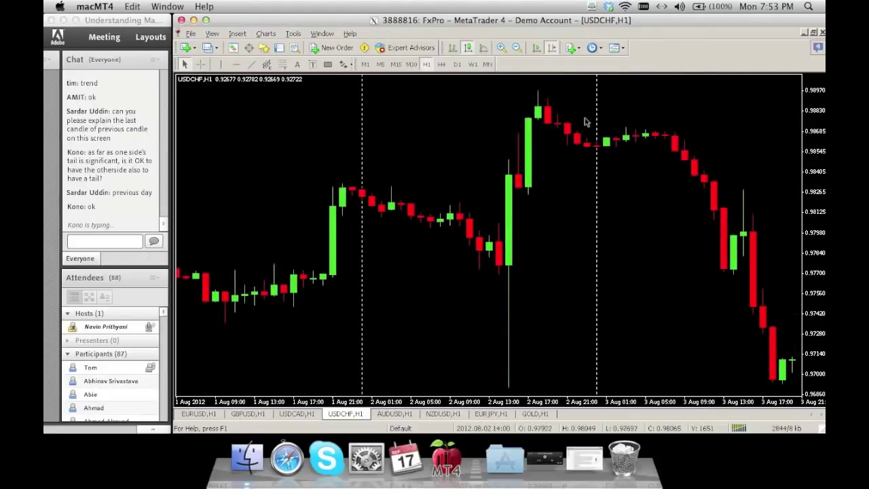
click(345, 66)
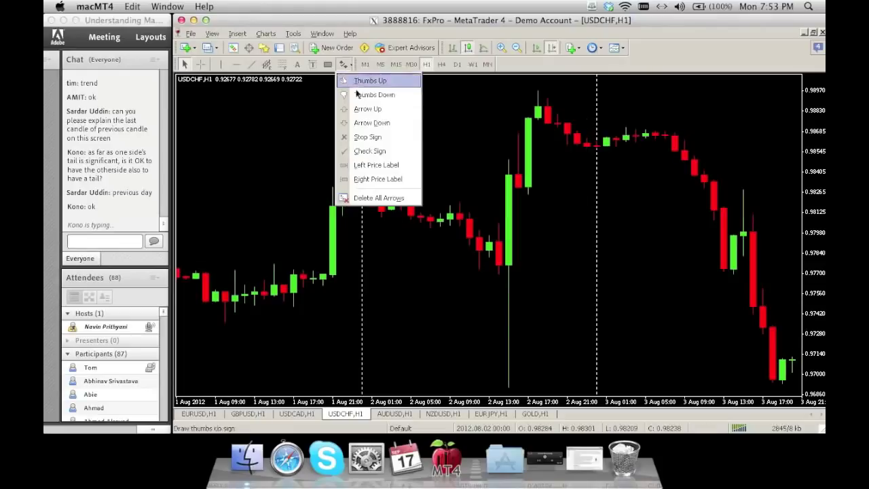
click(370, 122)
click(520, 117)
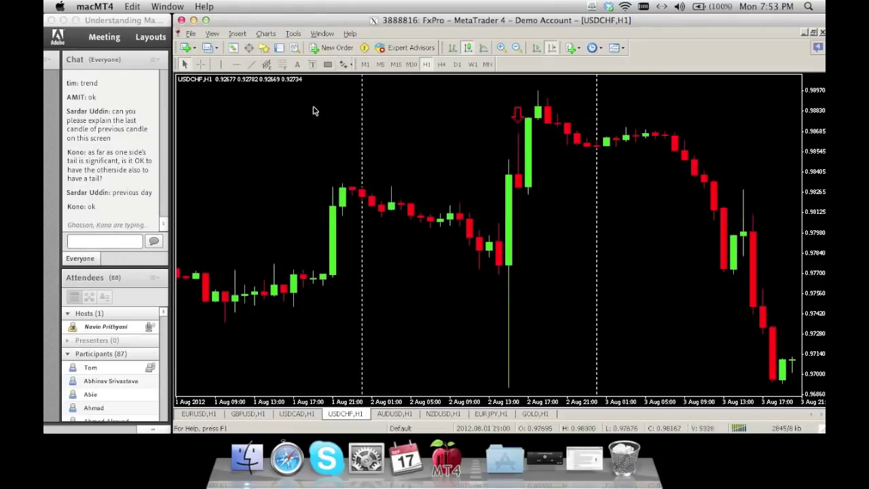
Step: Look back through the USDCHF hourly candles from 2 August to 26 July 2012 for another long-tailed candle example
scroll(293, 169, up, 3)
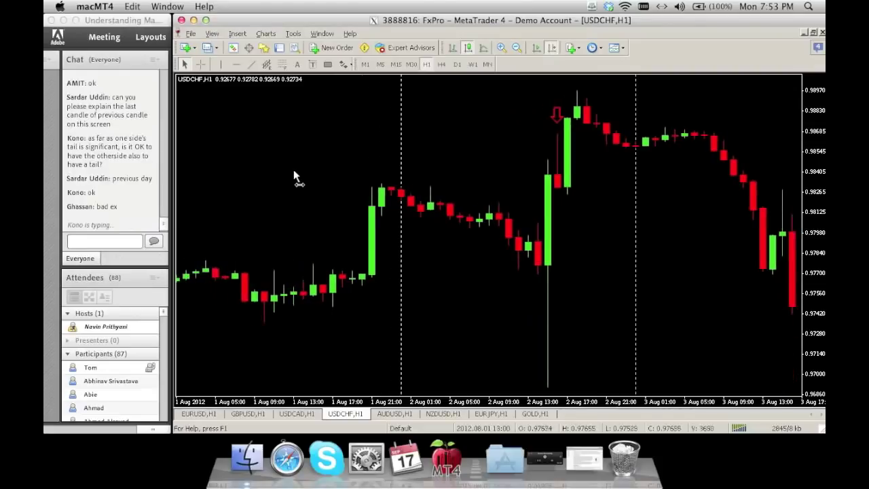
scroll(295, 175, up, 6)
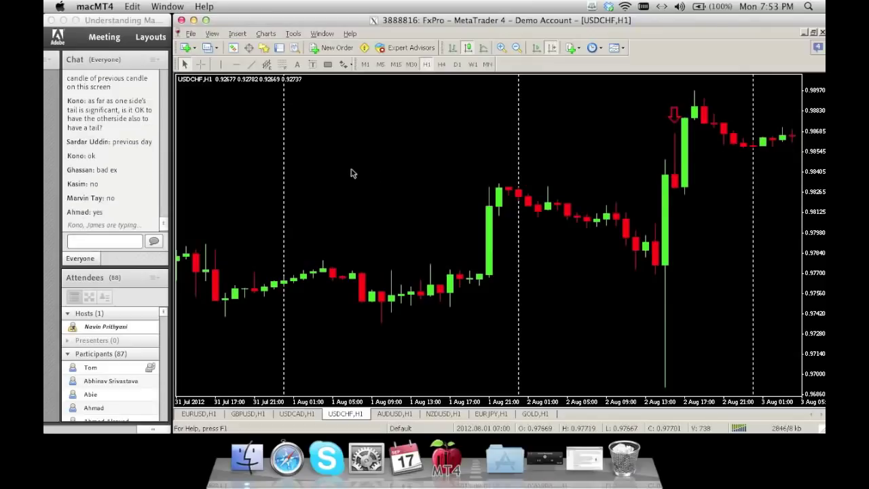
mouse_move(352, 173)
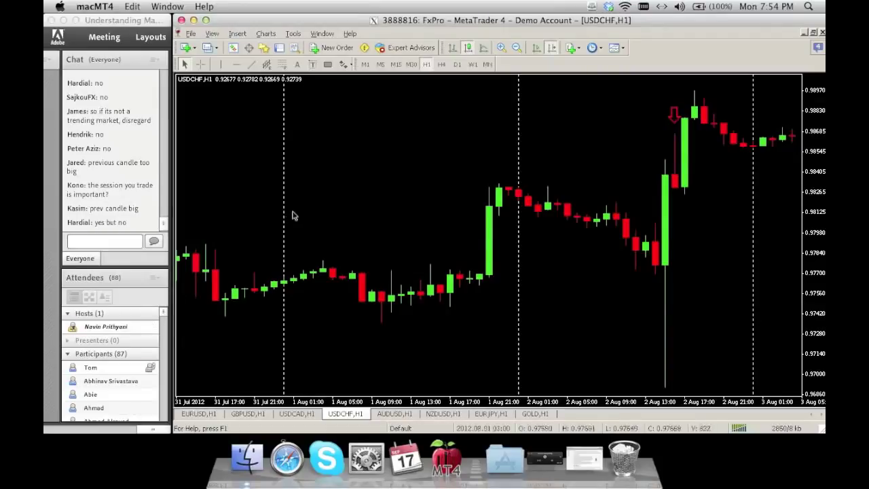
scroll(374, 181, up, 3)
scroll(475, 183, up, 1)
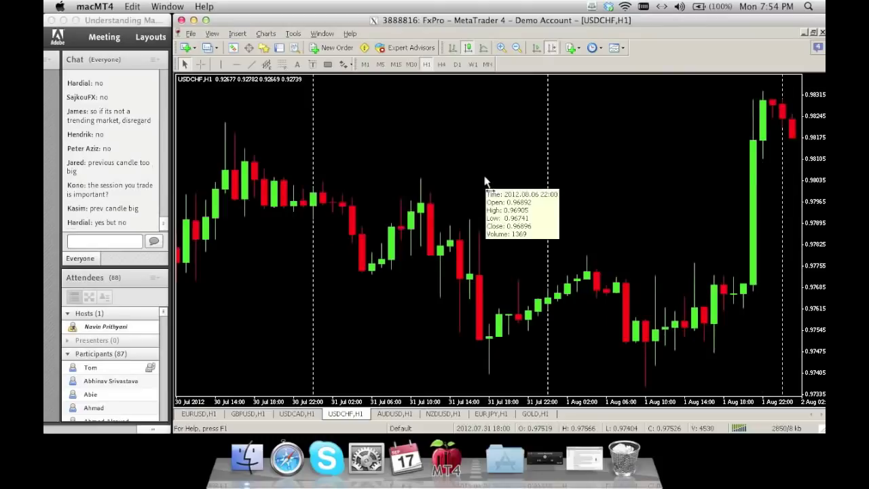
scroll(475, 173, up, 4)
scroll(550, 192, up, 3)
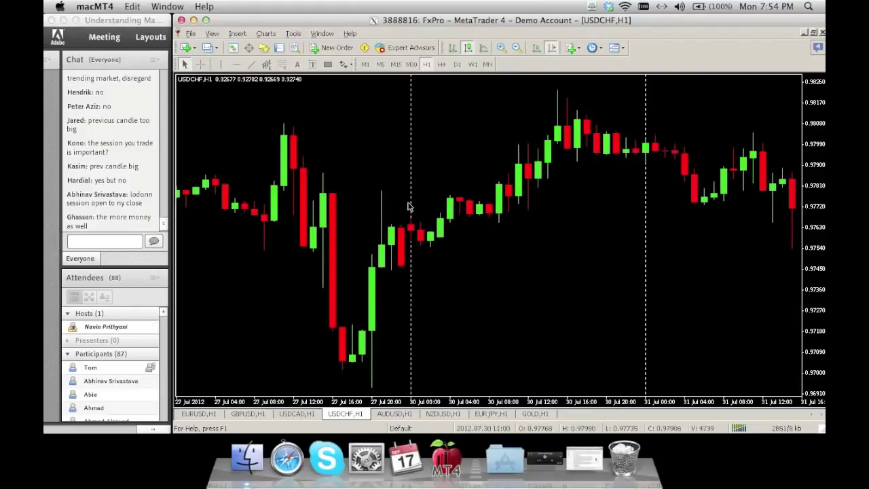
drag(412, 203, 586, 196)
drag(493, 194, 580, 191)
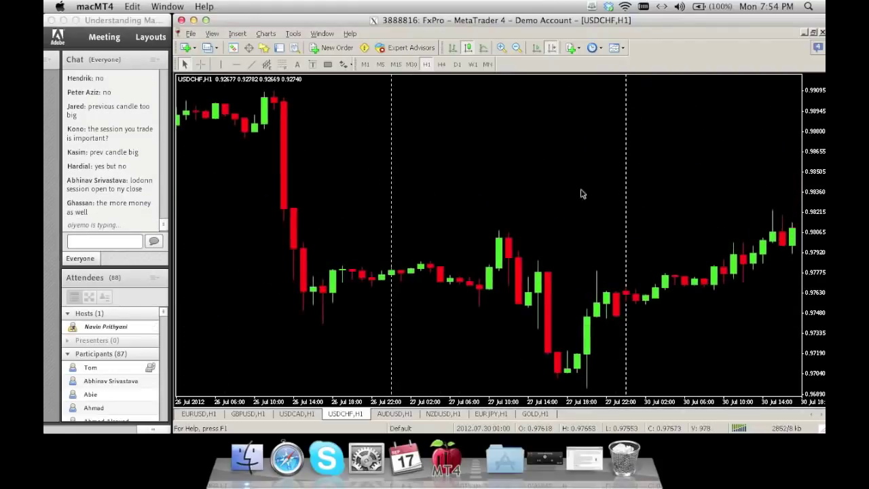
drag(468, 207, 525, 212)
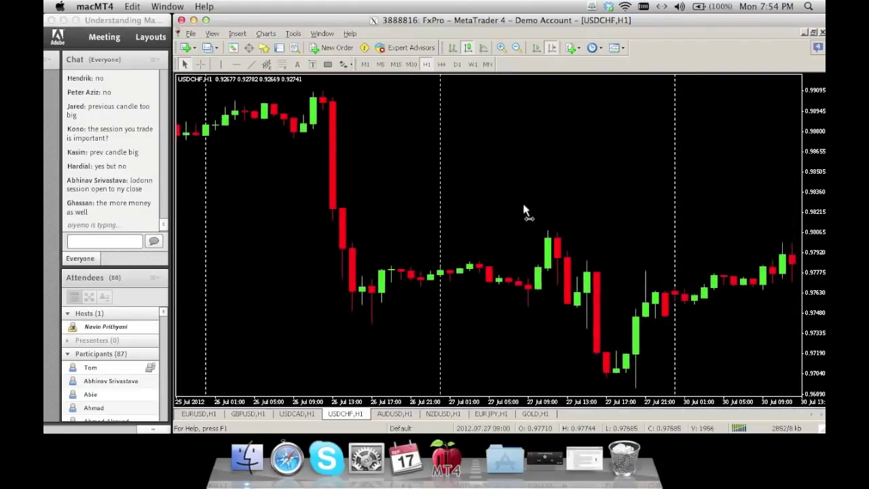
Step: Place an up arrow below the red candle with the long lower tail at 17:00 on 26 July 2012
click(346, 64)
click(359, 110)
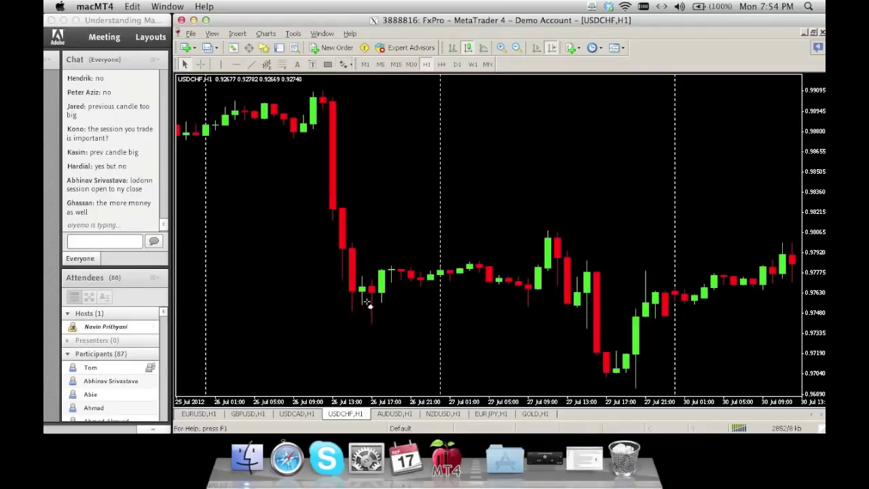
click(373, 340)
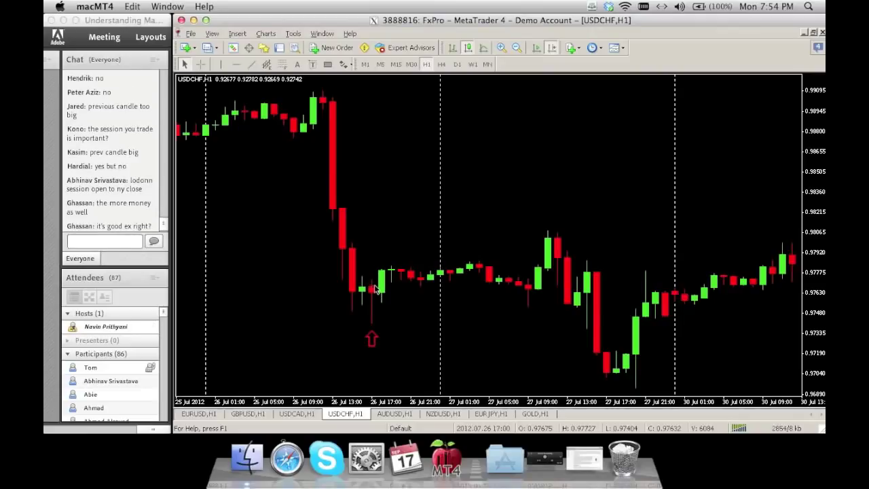
mouse_move(376, 299)
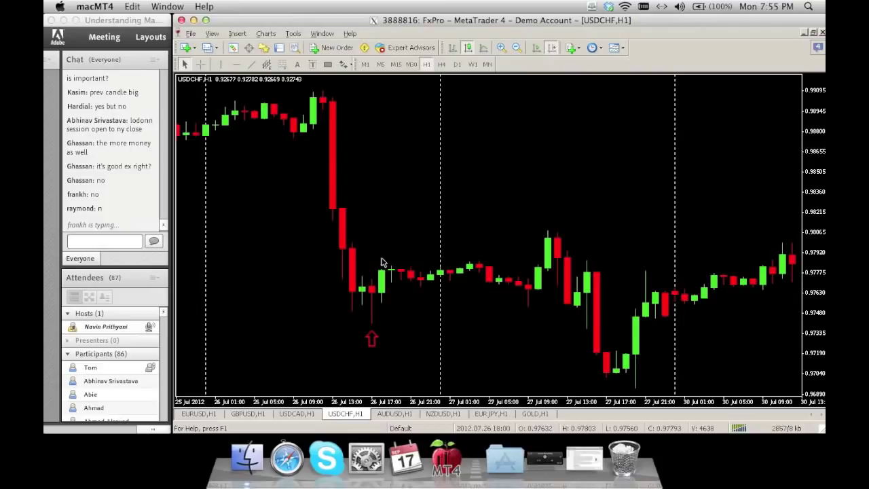
mouse_move(382, 261)
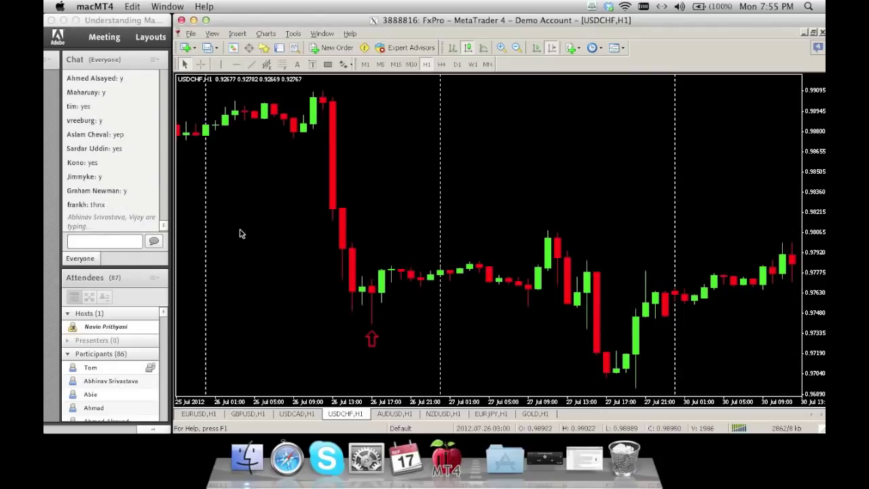
Step: Place an up arrow below the green candle with the long lower tail at the low of 25 July 2012
drag(240, 233, 348, 243)
drag(278, 245, 445, 251)
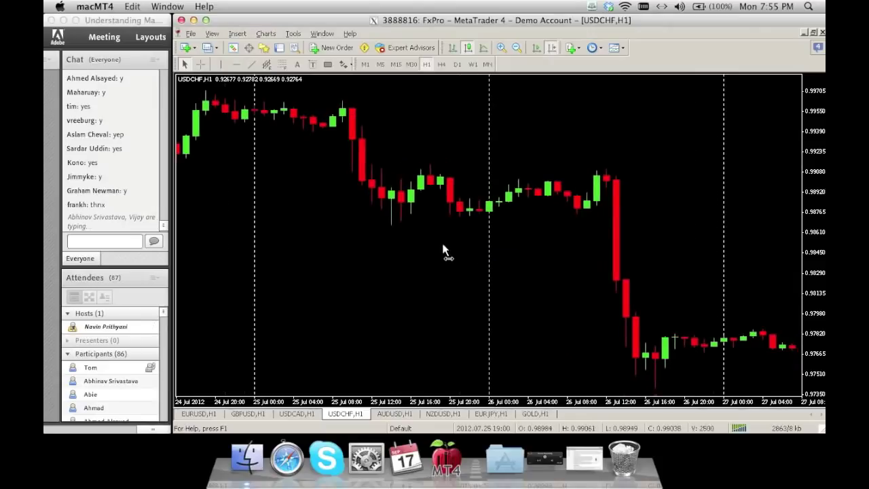
click(344, 64)
click(368, 110)
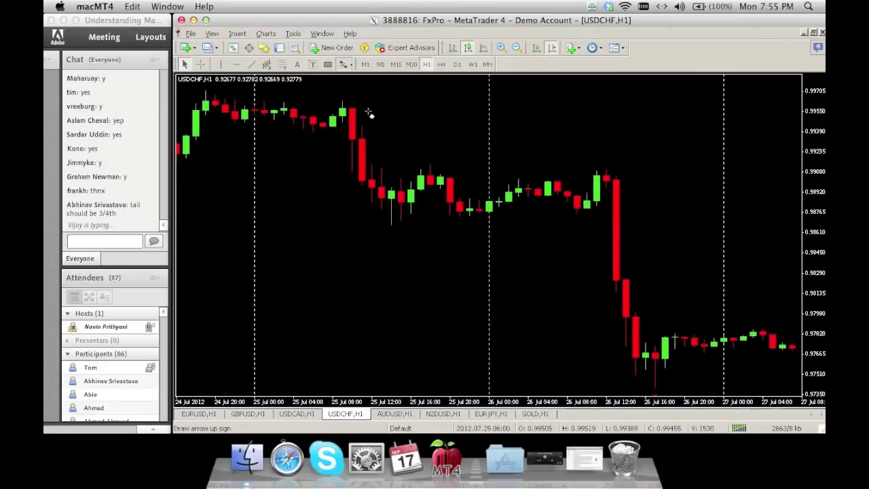
click(391, 238)
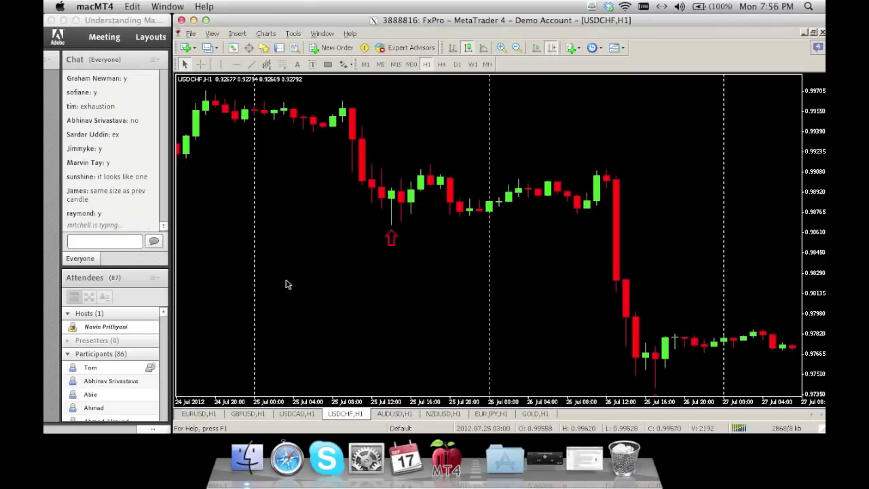
Step: Look back through the USDCHF hourly candles from 25 July to 17 July 2012 for another long-tailed candle example
drag(315, 262, 567, 298)
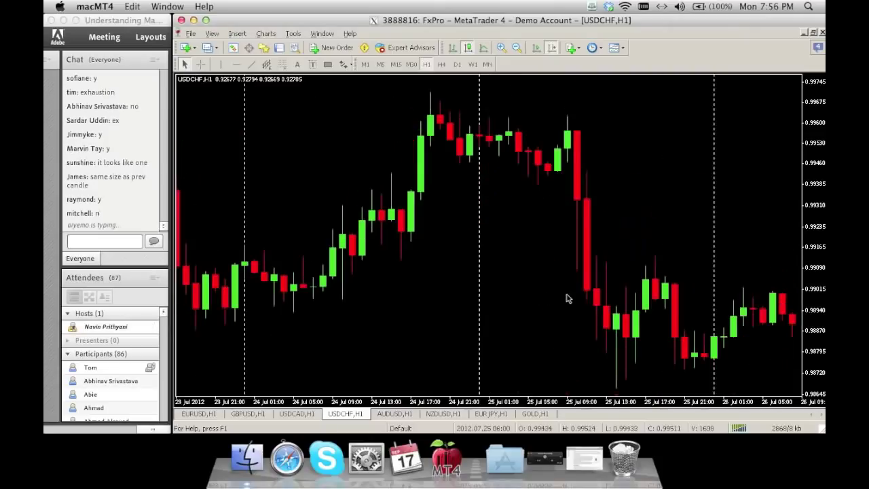
drag(442, 281, 514, 281)
drag(459, 272, 644, 277)
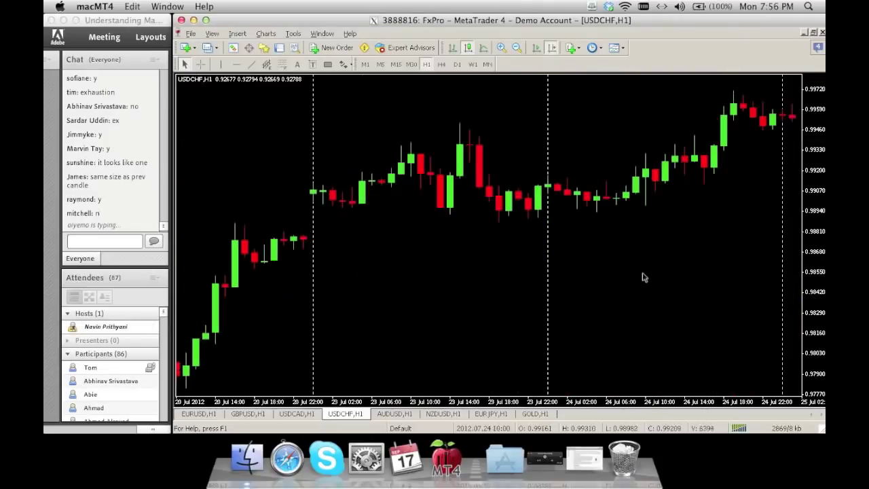
drag(442, 260, 500, 263)
drag(343, 254, 575, 249)
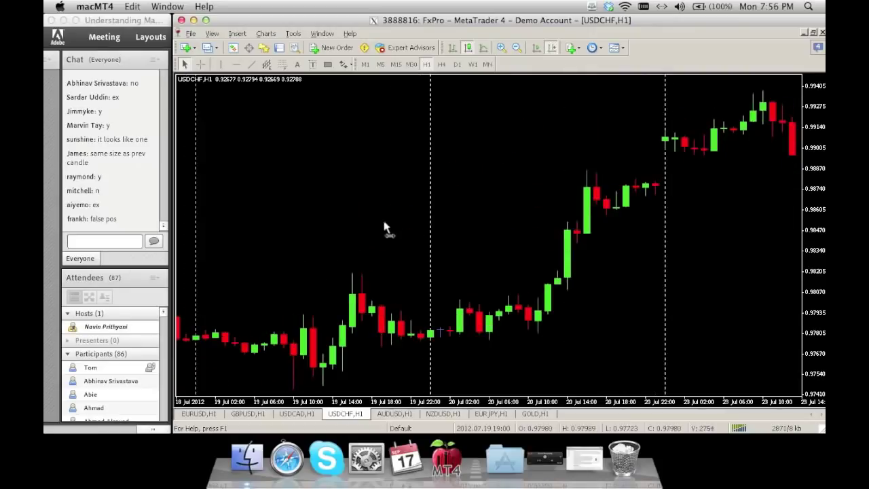
drag(384, 227, 520, 223)
drag(423, 221, 506, 223)
drag(452, 217, 530, 214)
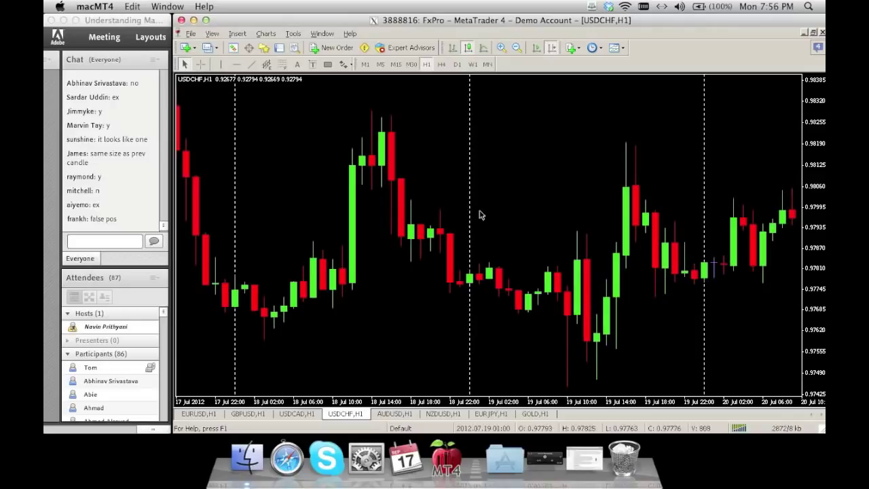
drag(481, 217, 532, 213)
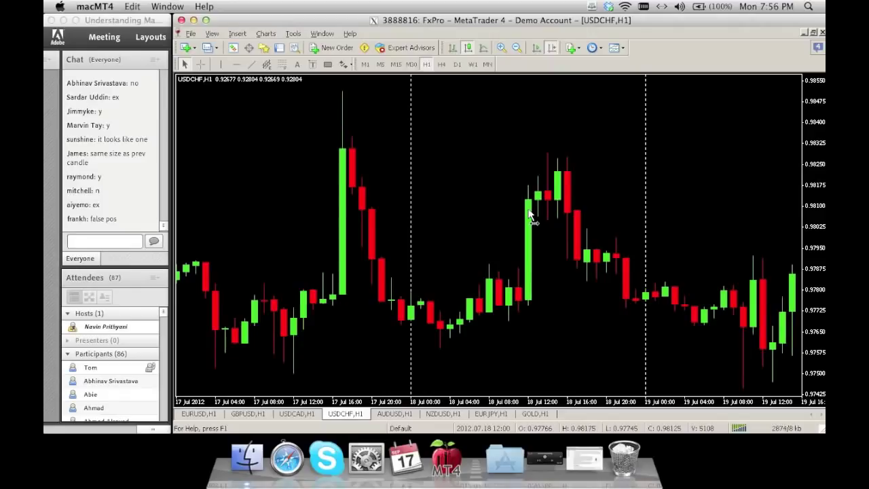
Step: Place an up arrow below the green candle with the long lower tail at 15:00 on 19 July 2012
mouse_move(529, 213)
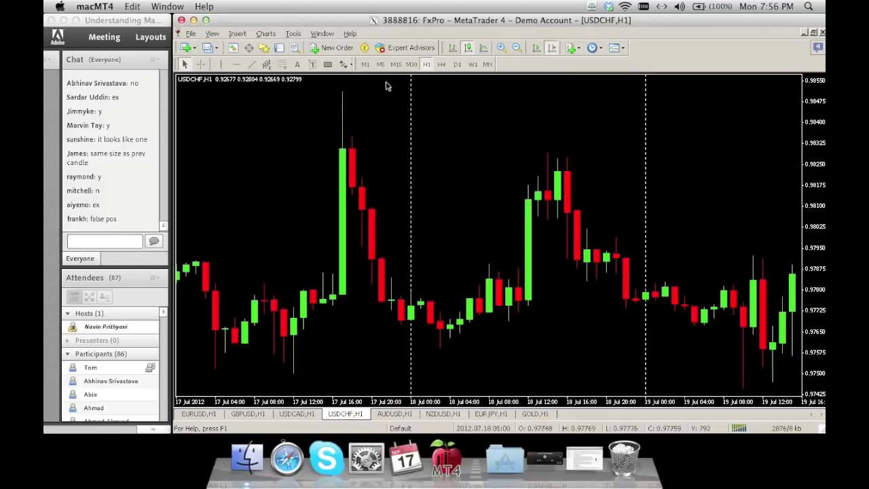
click(345, 65)
click(366, 109)
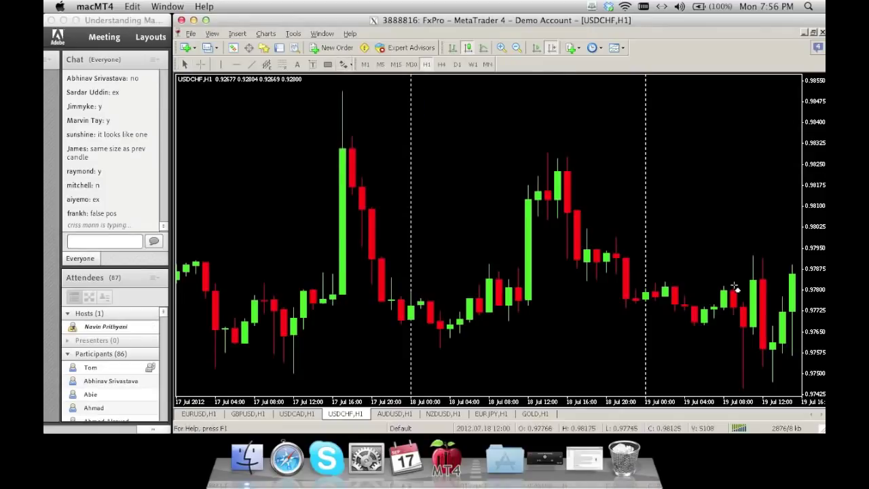
click(793, 367)
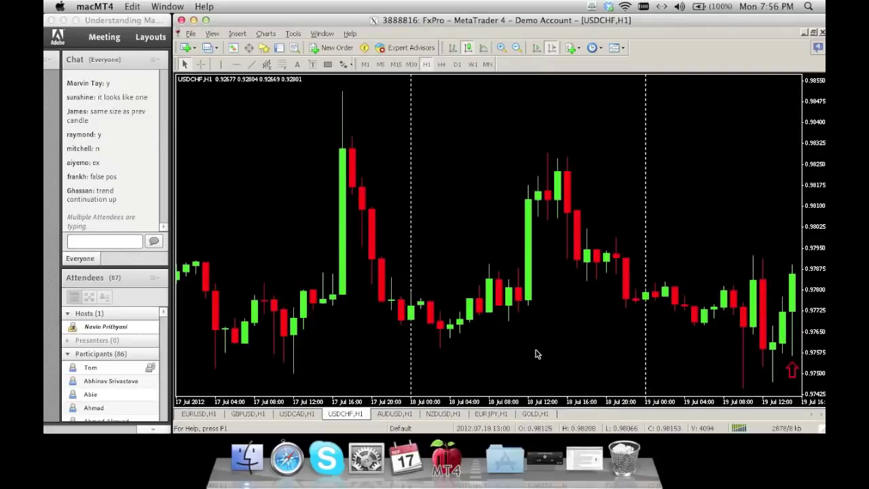
mouse_move(621, 363)
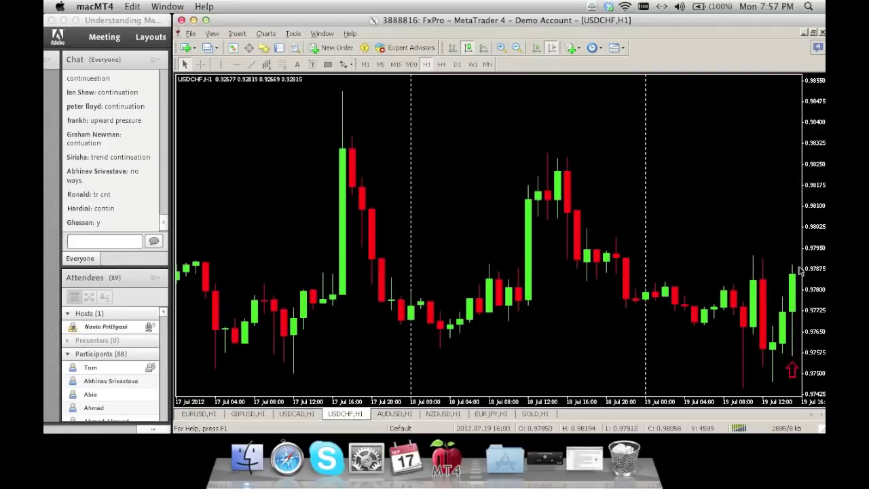
mouse_move(796, 269)
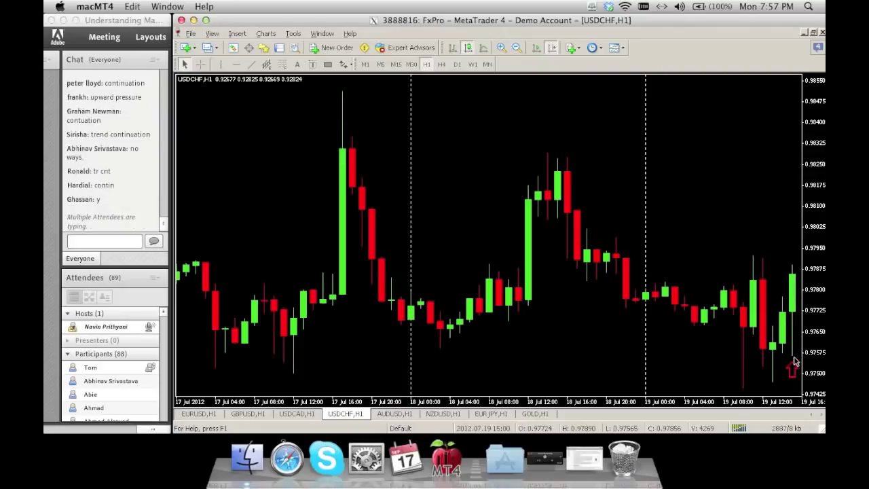
mouse_move(796, 362)
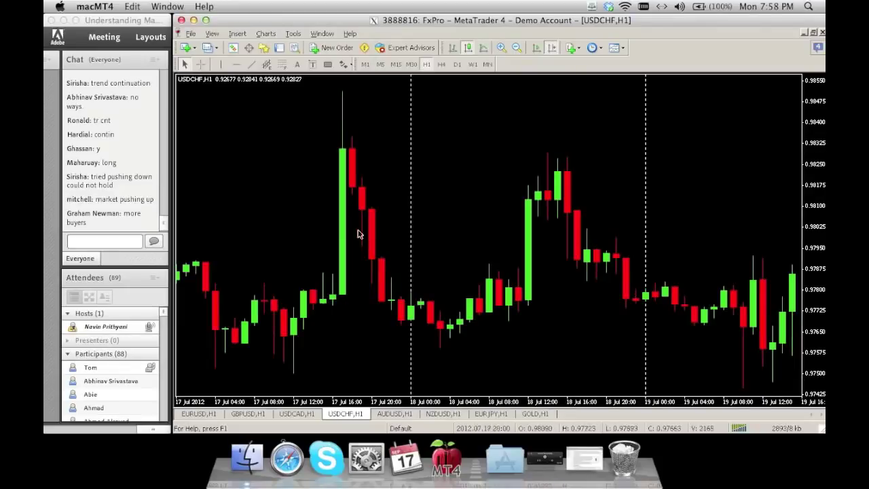
Step: Place a down arrow above the small red candle with the long upper tail at 17:00 on 16 July 2012
mouse_move(293, 196)
mouse_down()
mouse_move(439, 196)
mouse_move(391, 202)
mouse_move(398, 200)
mouse_up()
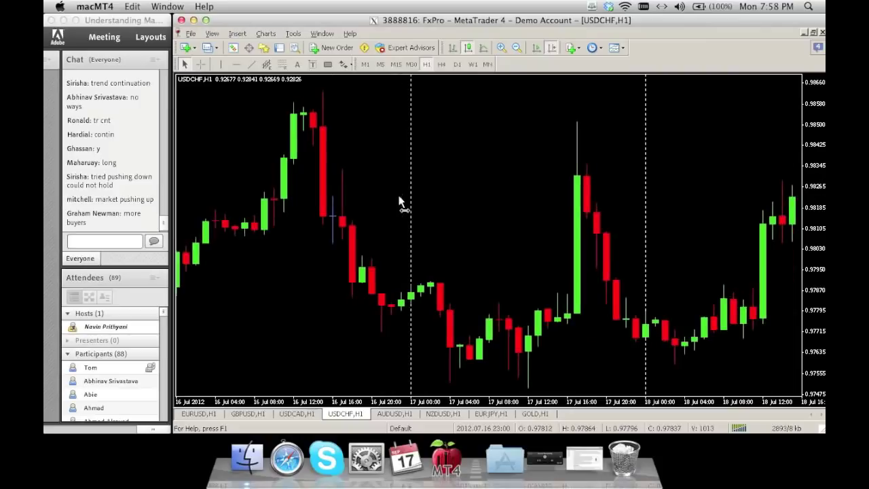
click(345, 64)
click(370, 123)
click(344, 145)
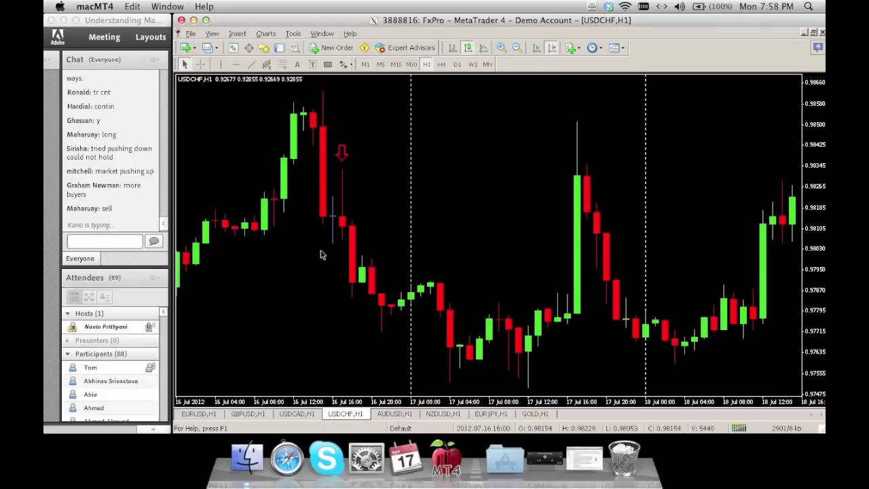
Step: Place an up arrow below the small red candle with the long lower tail at 10:00 on 16 July 2012
drag(322, 254, 373, 255)
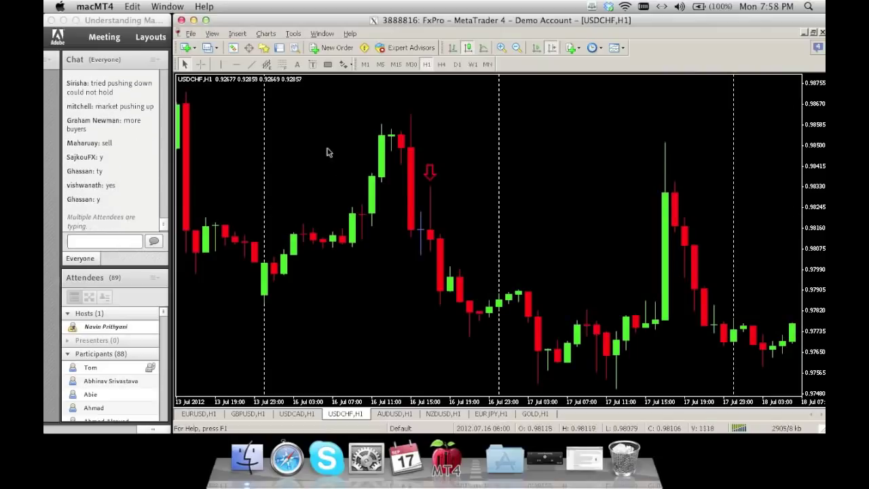
click(344, 64)
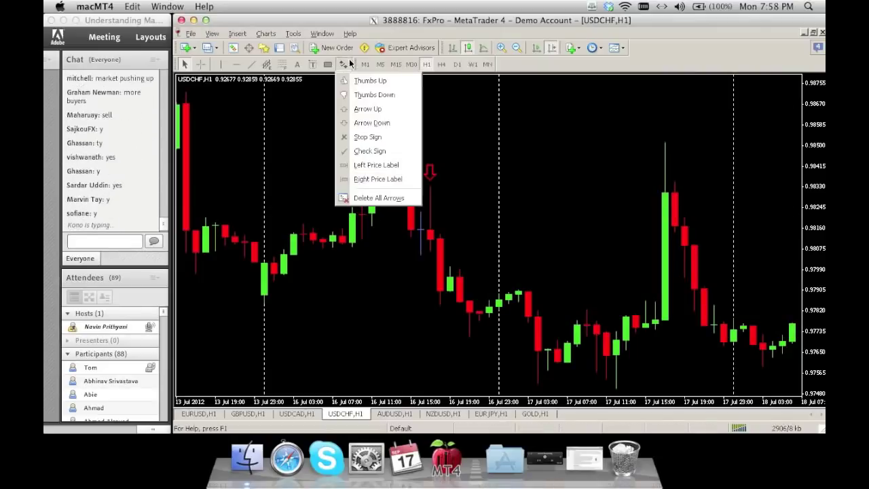
click(358, 108)
click(363, 255)
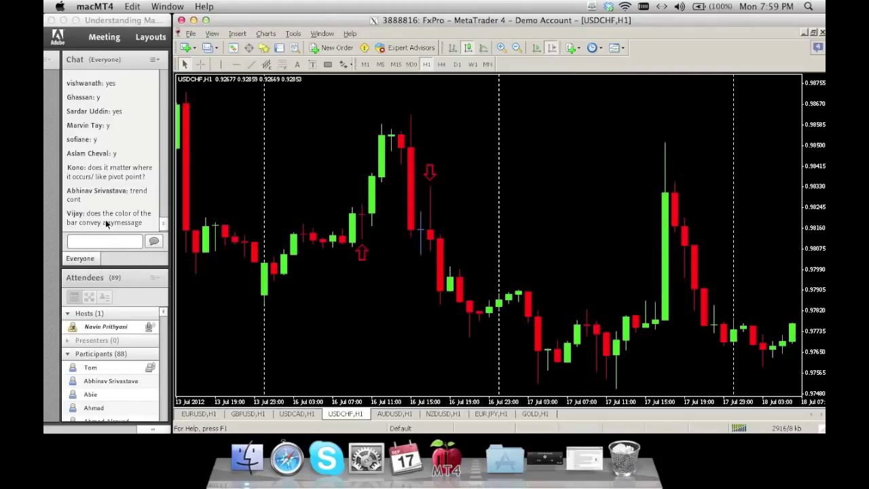
click(128, 241)
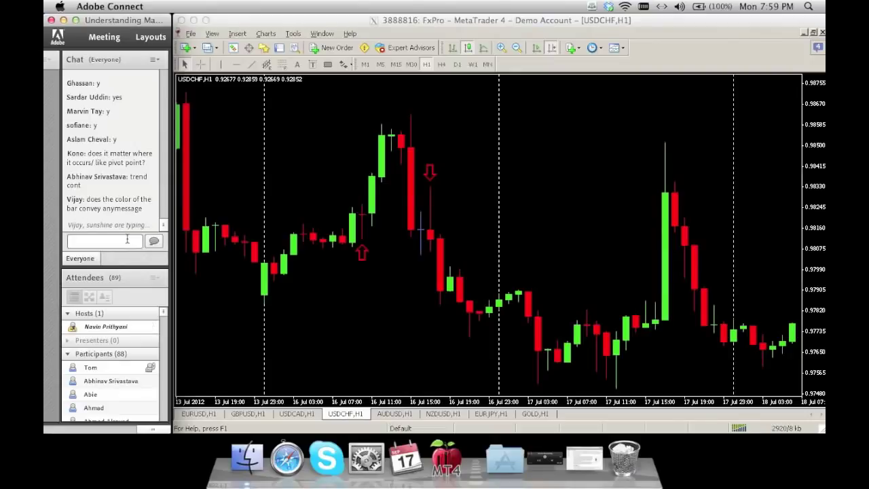
click(260, 293)
scroll(376, 298, up, 3)
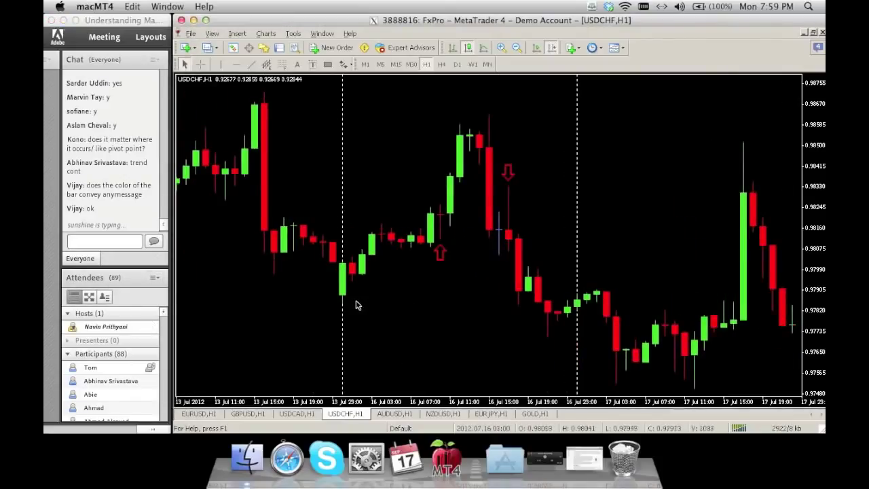
scroll(405, 315, down, 2)
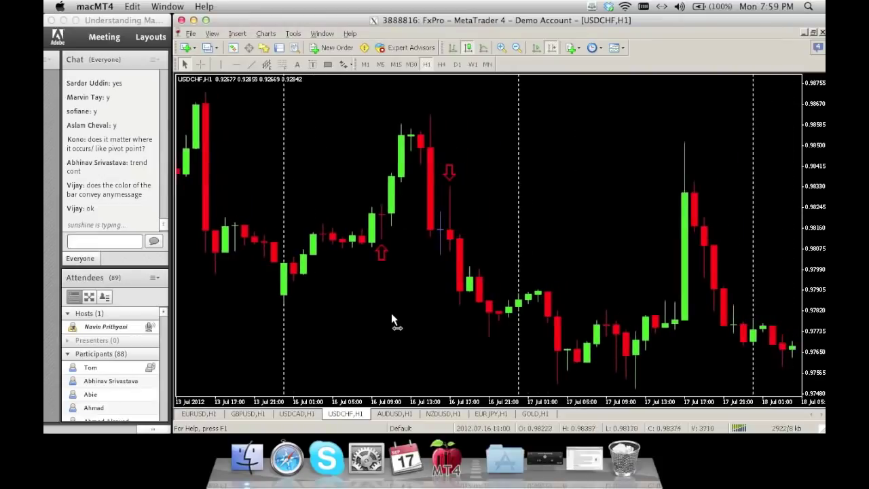
mouse_move(391, 313)
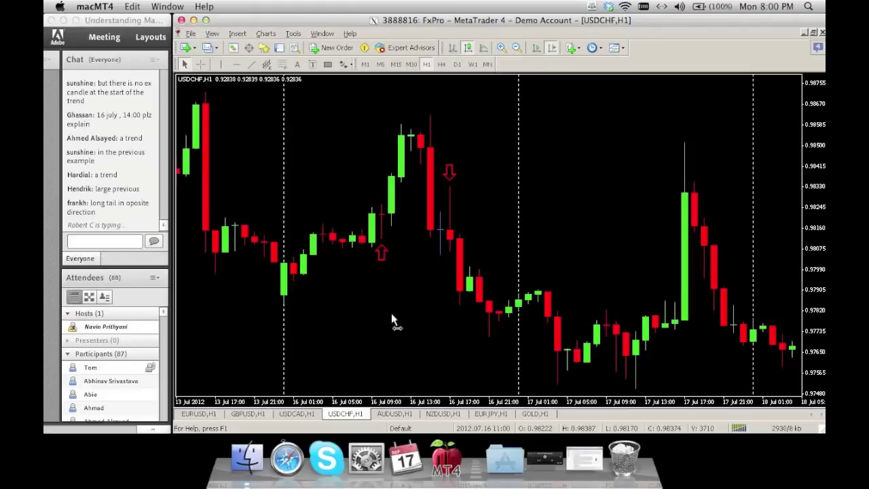
Step: Place an up arrow below the red candle at 14:00 on 16 July 2012, just before the large red drop
click(201, 64)
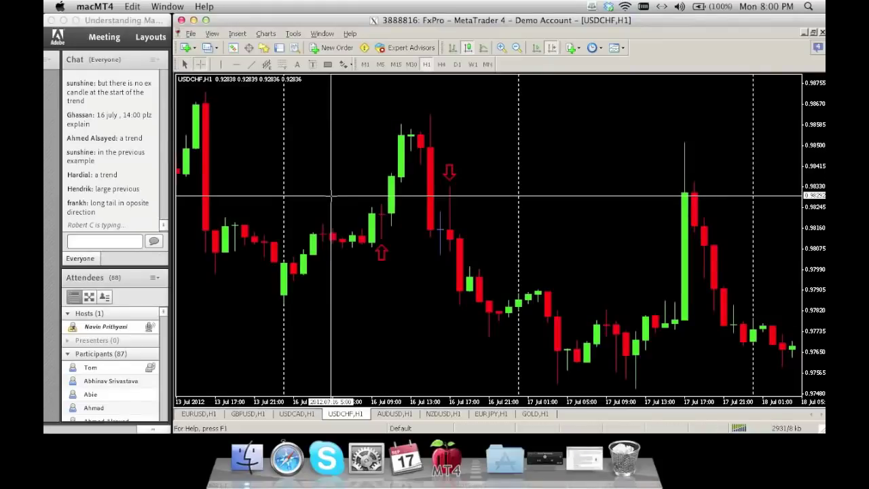
click(418, 201)
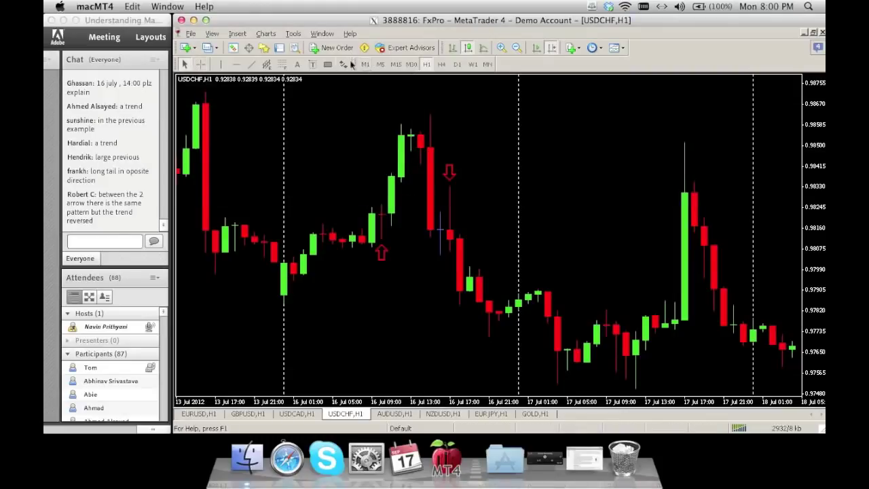
click(353, 64)
click(370, 106)
click(417, 163)
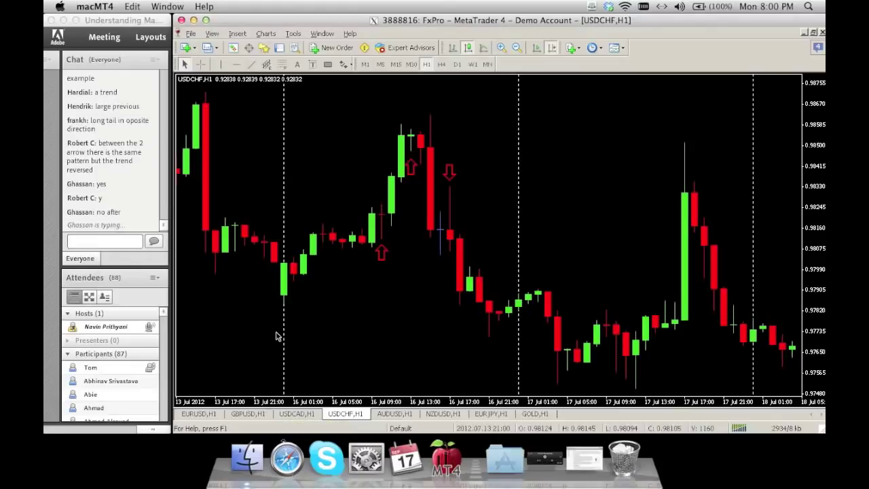
double_click(411, 166)
drag(411, 166, 421, 178)
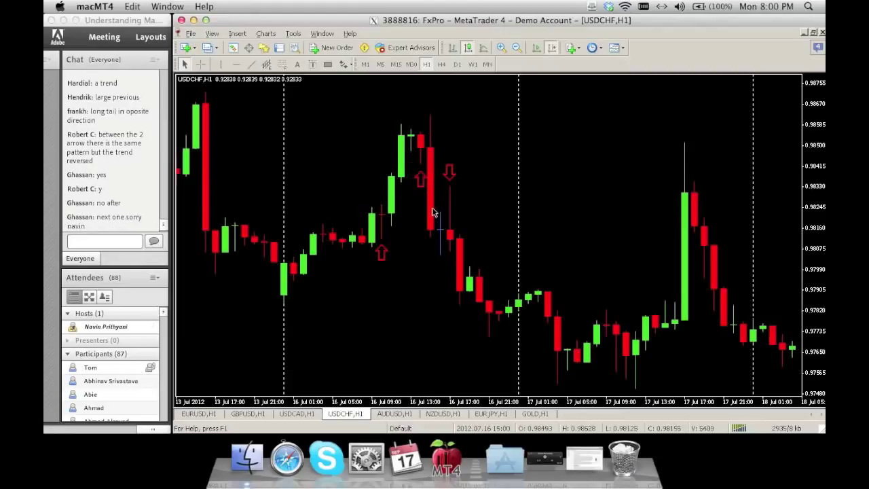
Step: Delete the three arrows from the 16 July 2012 candles
mouse_move(434, 212)
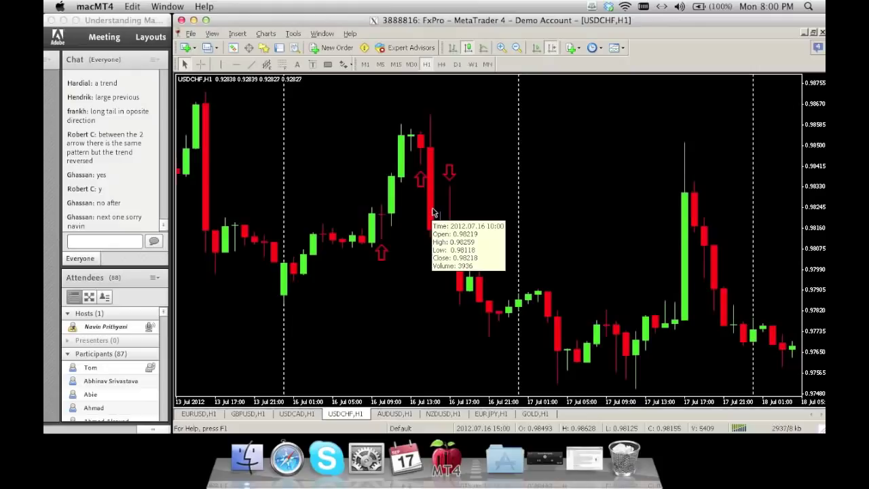
key(BackSpace)
key(BackSpace)
key(BackSpace)
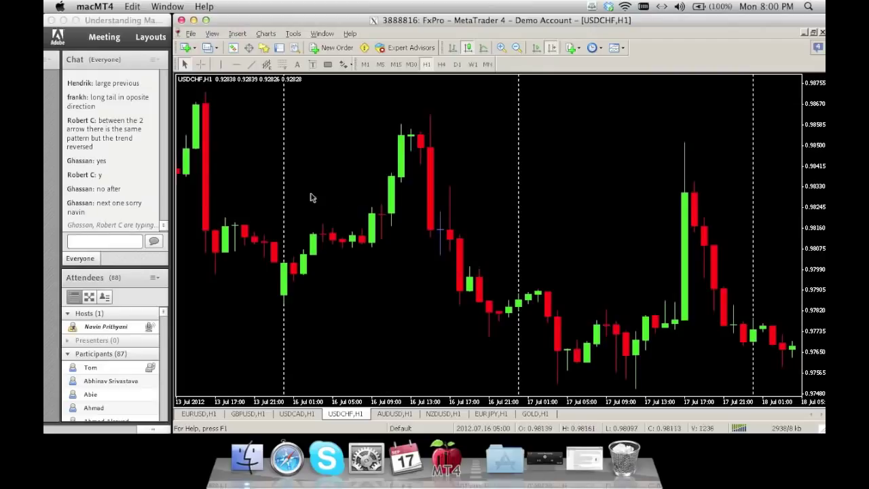
Step: Draw two parallel descending trend lines above and below the candles falling from the 12 July 2012 high to early 13 July
drag(303, 188, 528, 187)
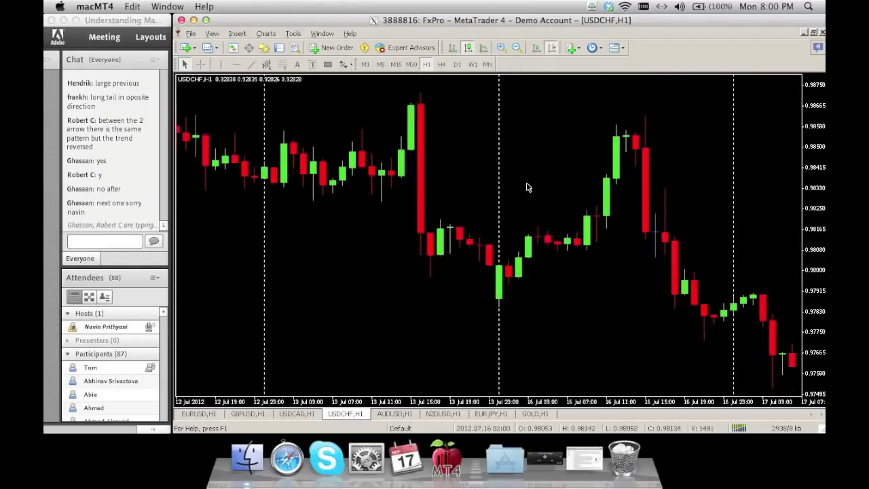
drag(279, 231, 466, 245)
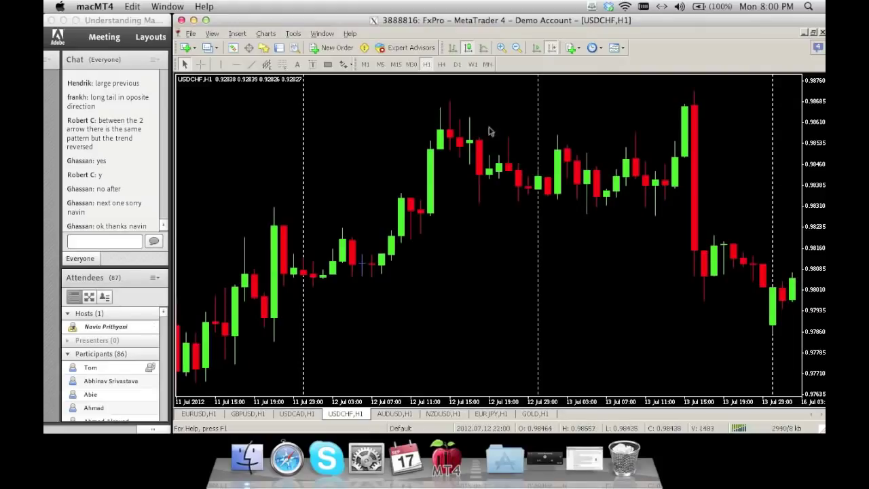
click(251, 64)
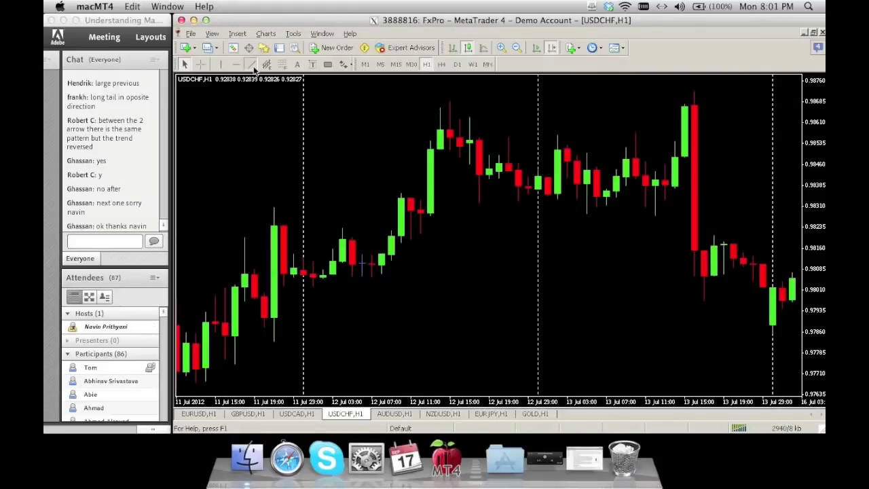
drag(451, 102, 549, 159)
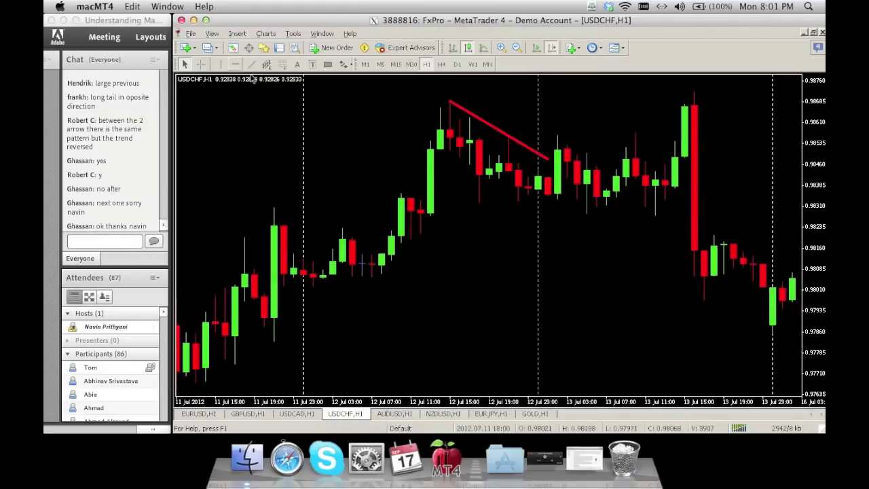
drag(440, 149, 548, 217)
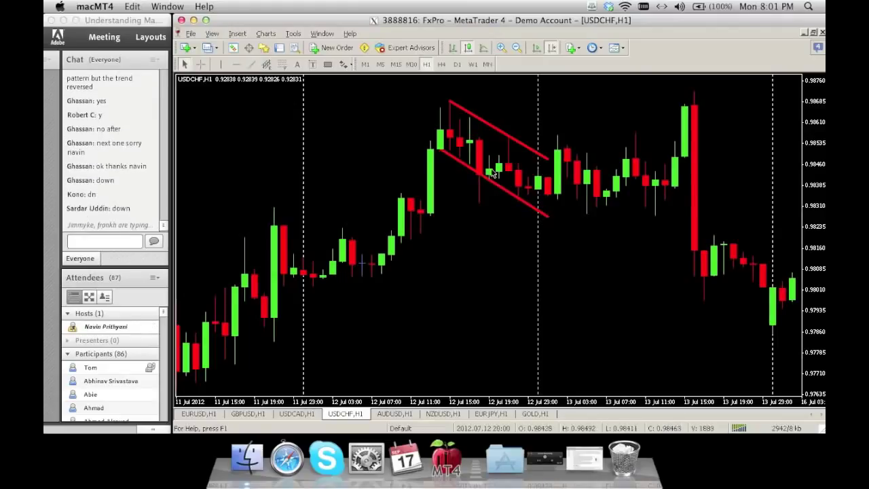
Step: Place a down arrow above the red candle whose long upper tail reaches the upper trend line at 21:00 on 12 July 2012
click(343, 64)
click(401, 124)
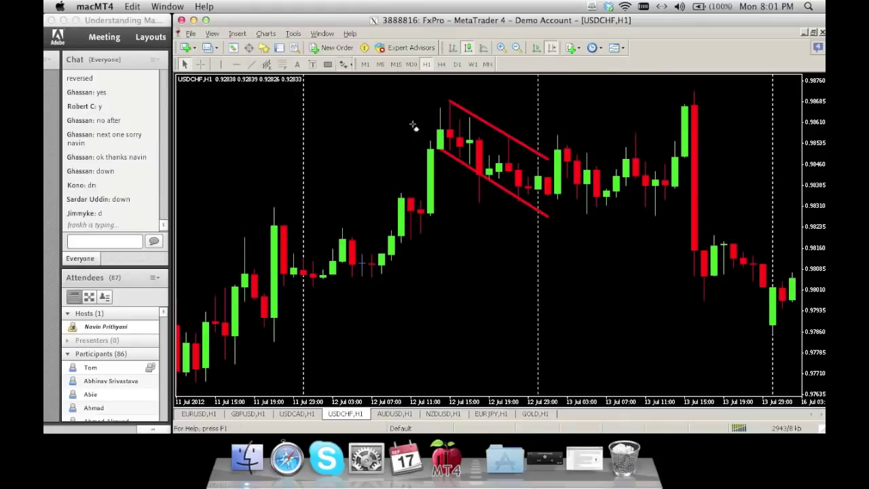
click(509, 119)
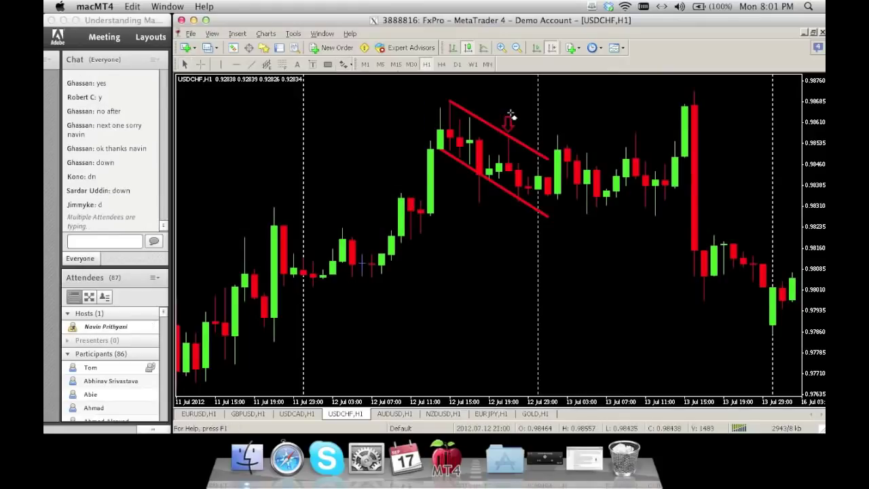
mouse_move(521, 236)
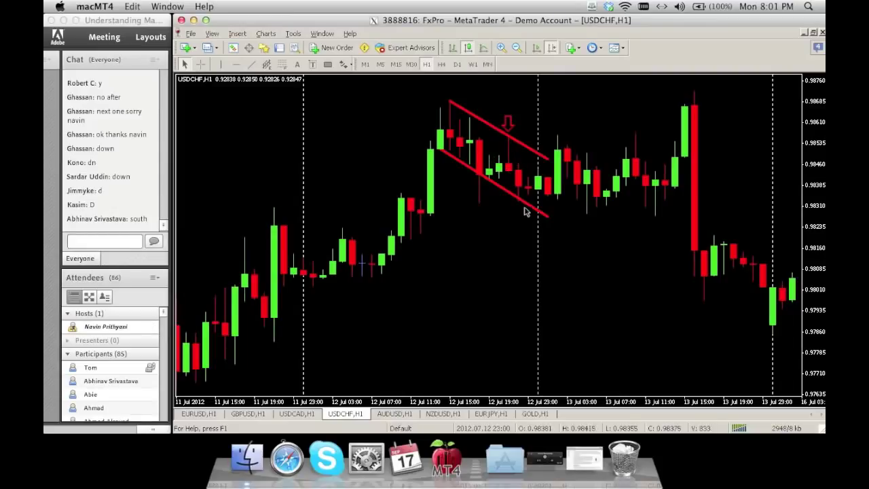
mouse_move(525, 212)
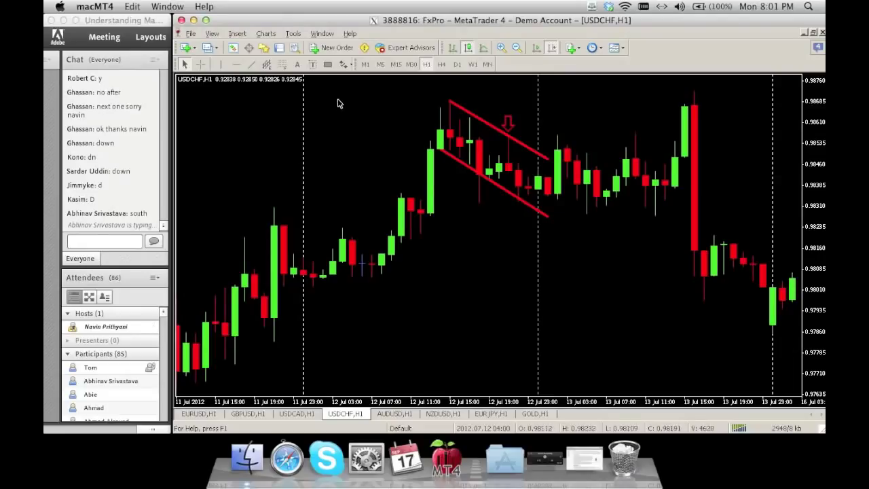
click(345, 64)
click(353, 95)
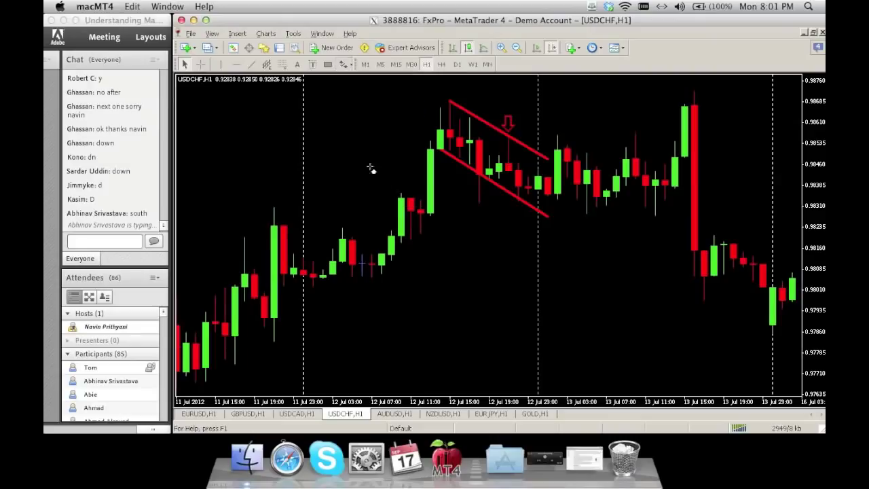
click(410, 252)
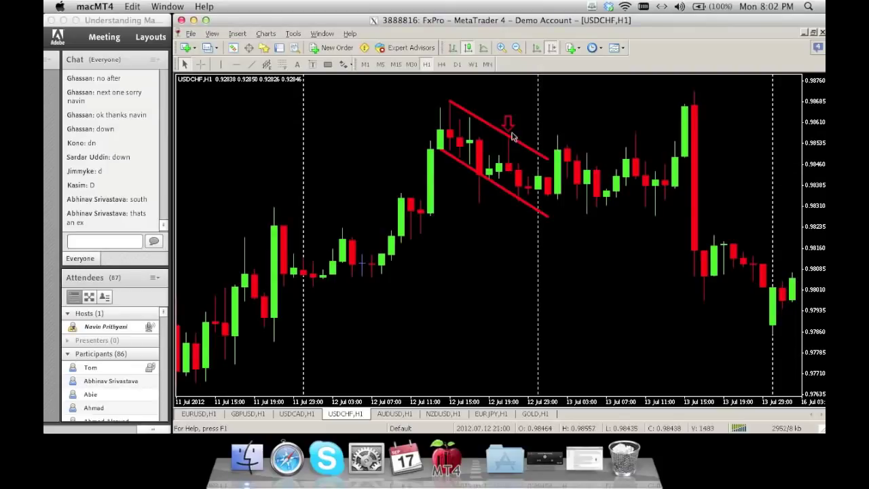
mouse_move(512, 165)
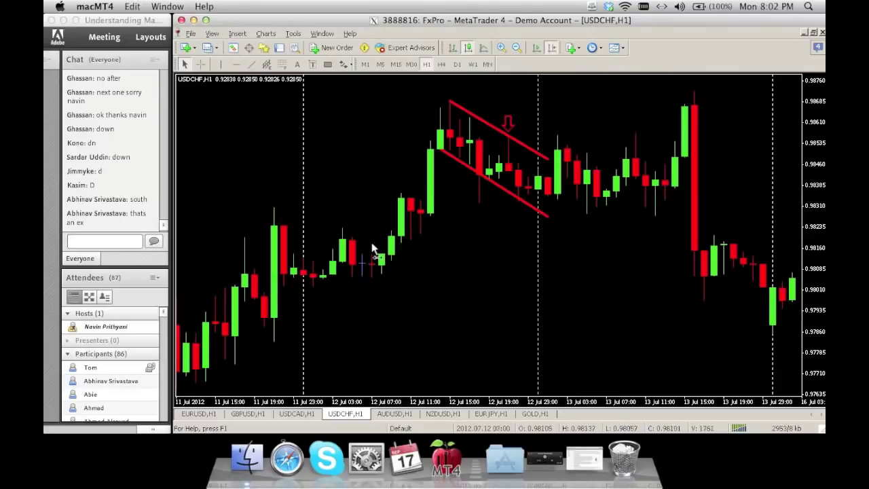
Step: Place an up arrow below the lower tail of the green candle at 14:00 on 10 July 2012
scroll(414, 252, up, 3)
scroll(442, 231, up, 2)
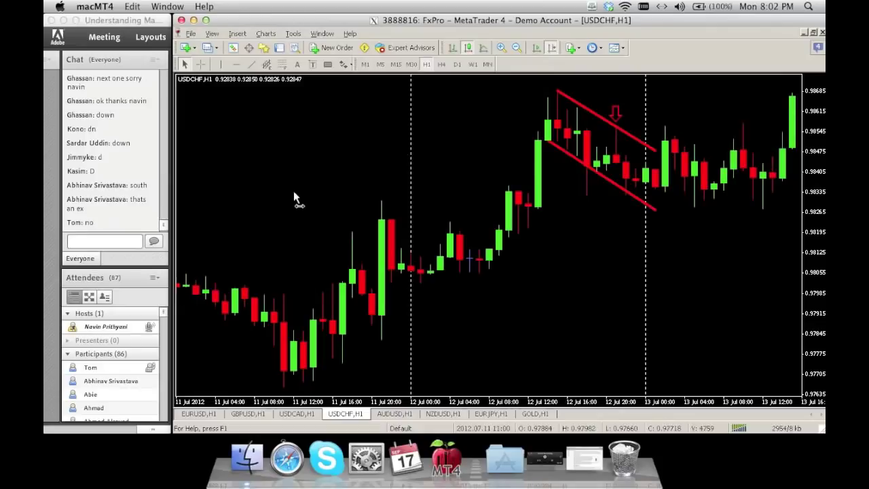
drag(293, 193, 438, 188)
drag(341, 166, 520, 165)
drag(451, 161, 476, 159)
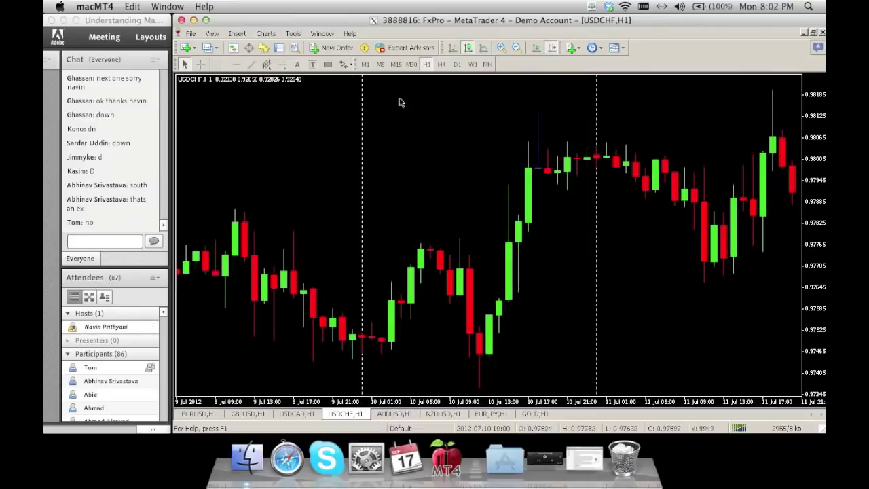
click(347, 64)
click(370, 112)
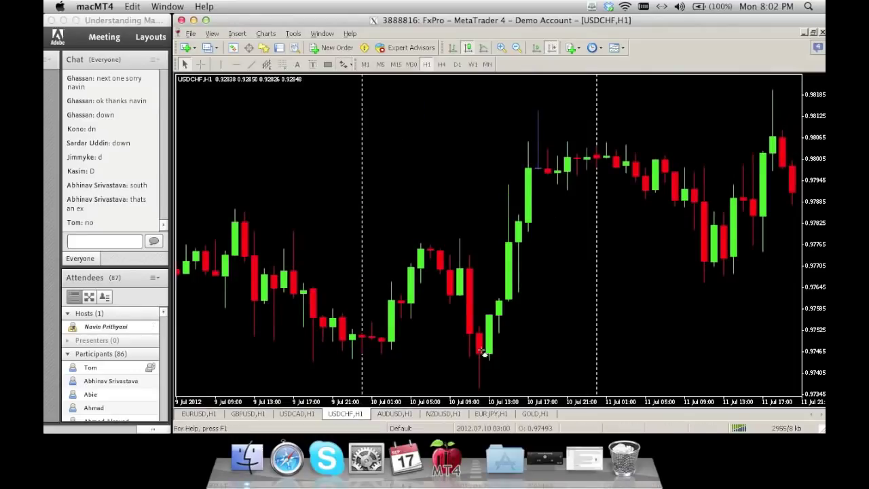
click(499, 343)
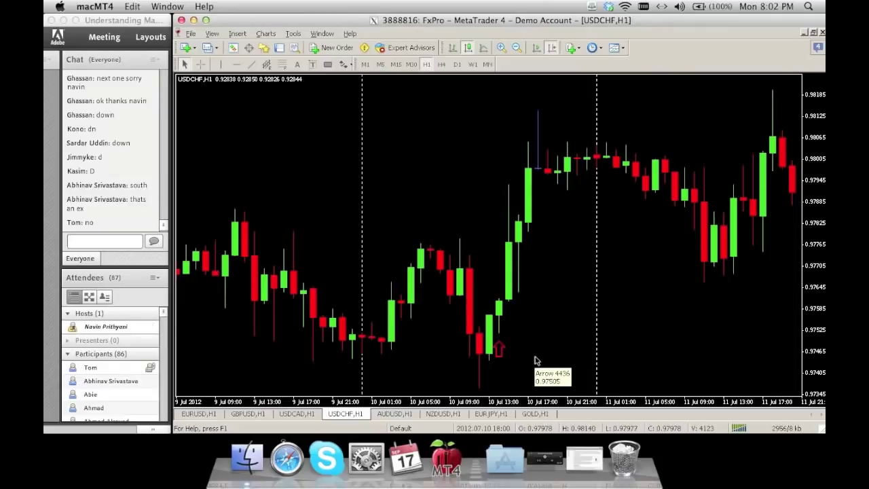
Step: Place an up arrow below the green candle with the long lower tail at 16:00 on 10 July 2012
click(345, 63)
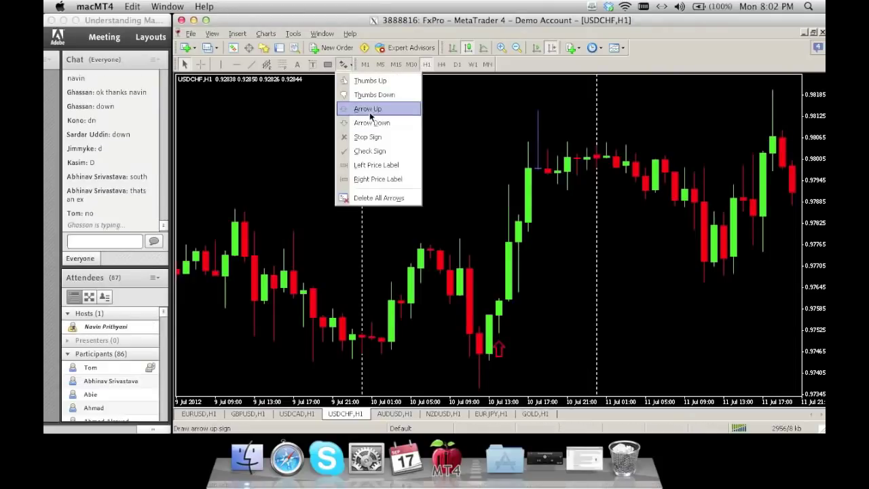
click(370, 110)
click(519, 303)
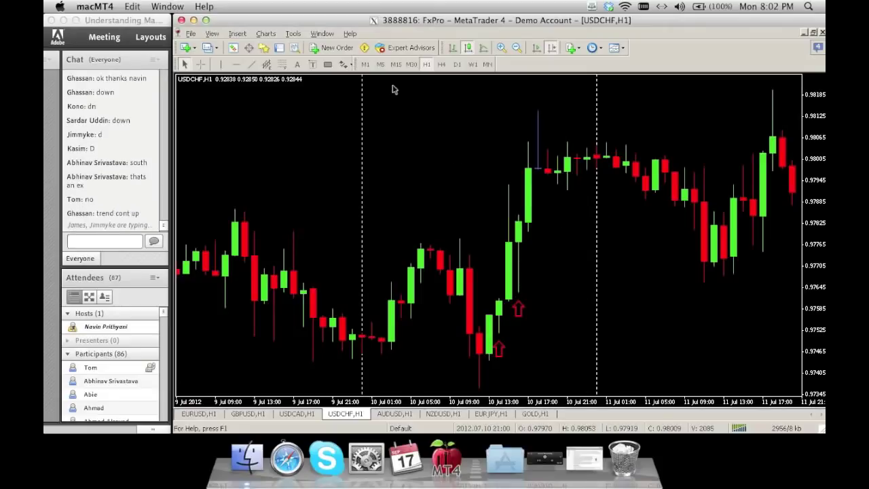
Step: Place a down arrow above the long upper tail of the doji candle at 18:00 on 10 July 2012
click(345, 64)
click(370, 122)
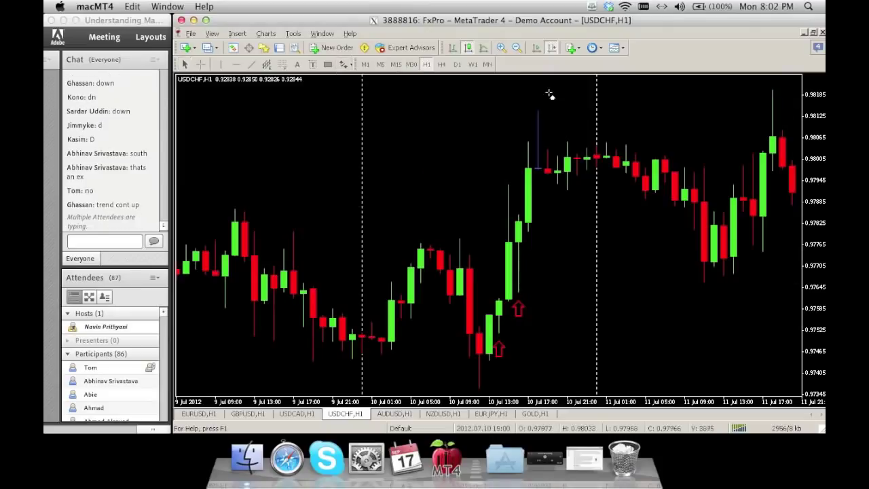
click(537, 95)
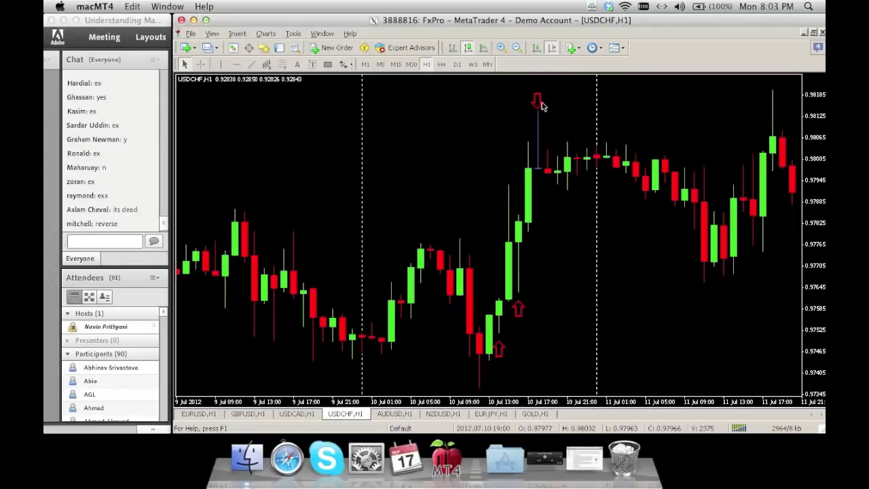
Step: Place a down arrow above the long upper tail of the green candle at 15:00 on 10 July 2012
drag(440, 131, 624, 116)
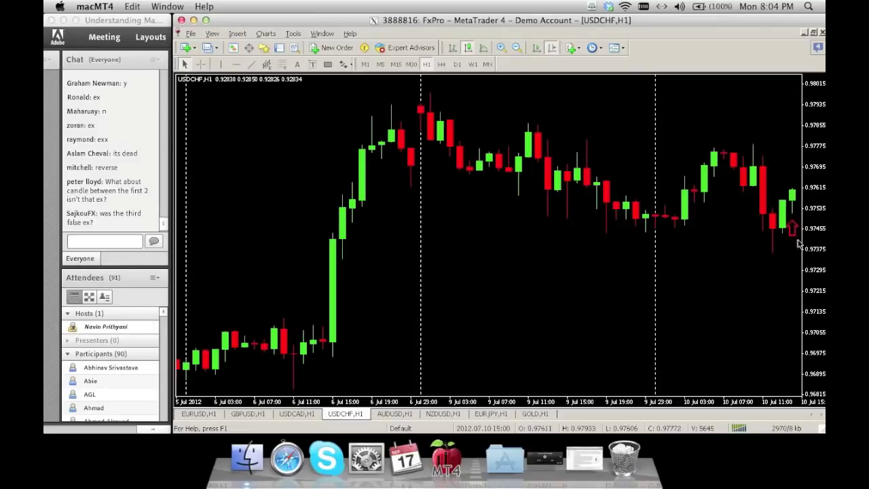
mouse_move(786, 275)
key(Left)
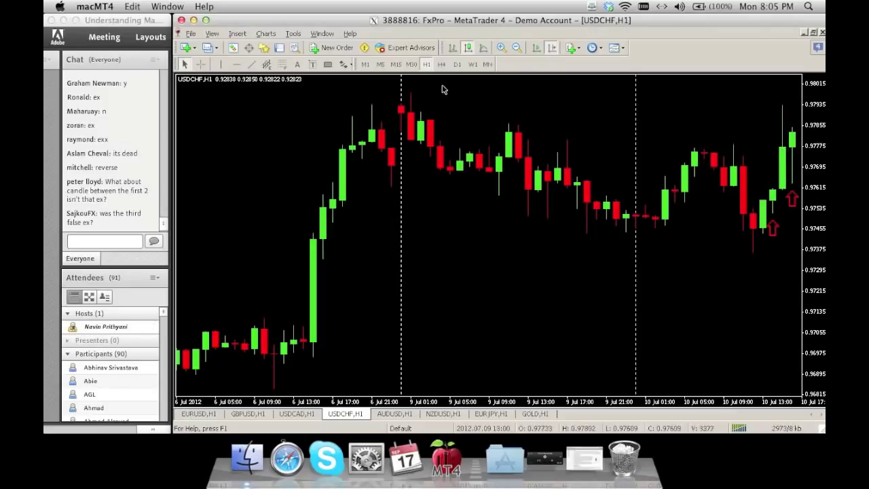
click(345, 63)
click(367, 124)
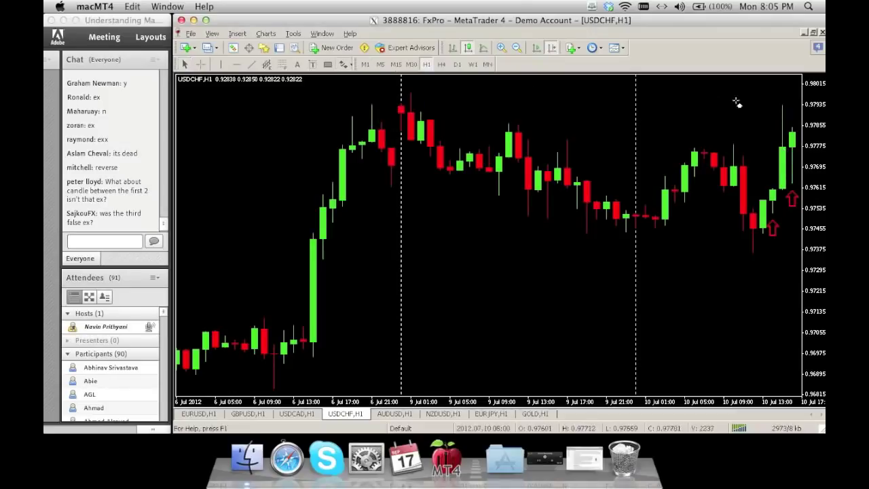
click(784, 90)
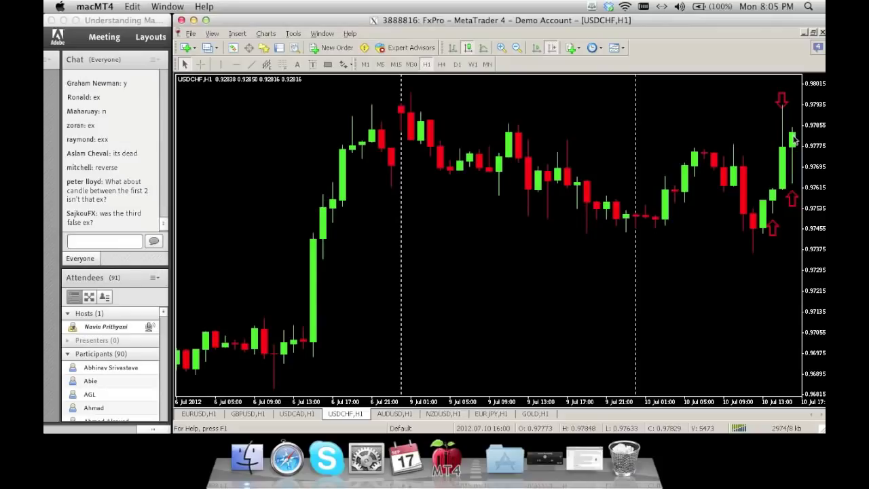
Step: Review the tails of the arrow-marked candles on 10 July 2012 and delete all the arrows
mouse_move(795, 147)
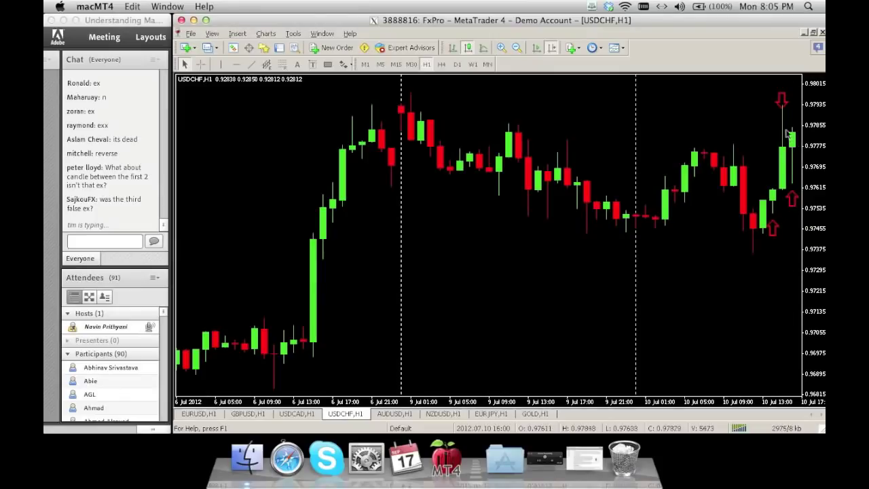
mouse_move(785, 194)
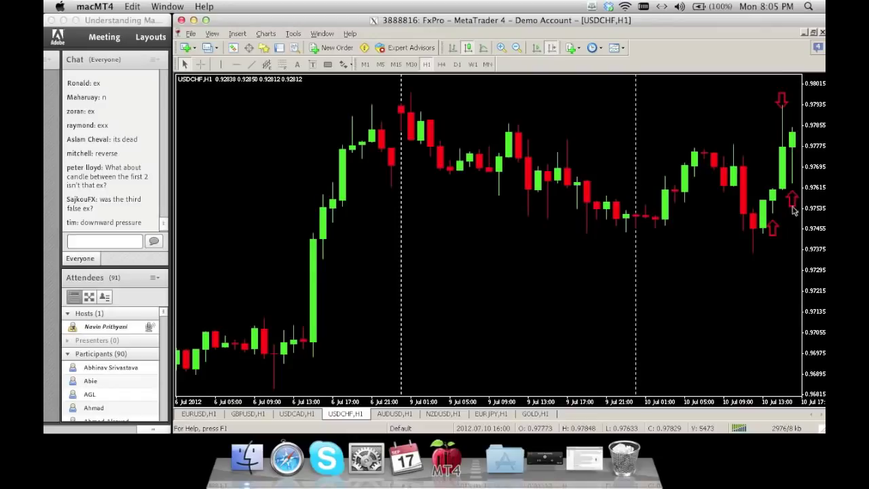
scroll(788, 244, right, 3)
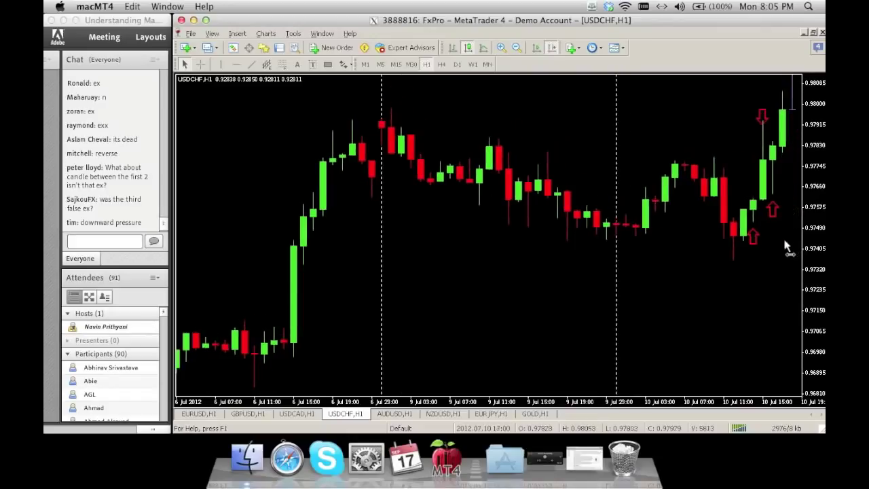
scroll(786, 250, left, 1)
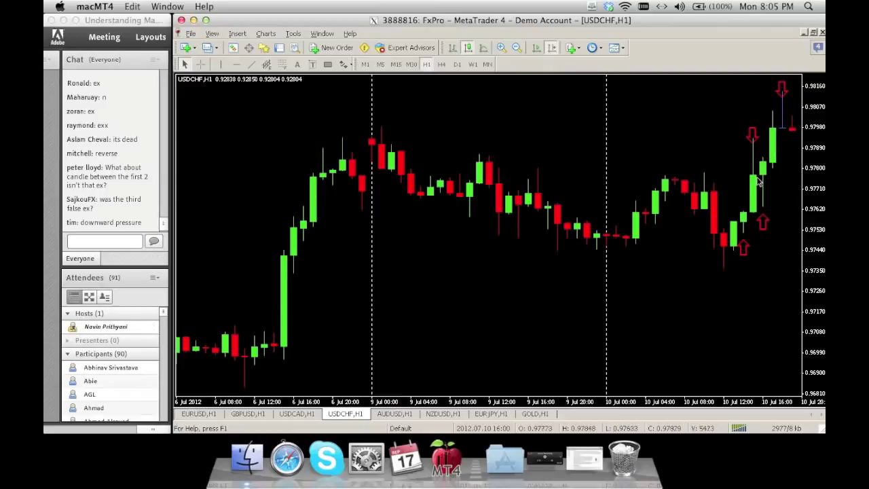
mouse_move(744, 225)
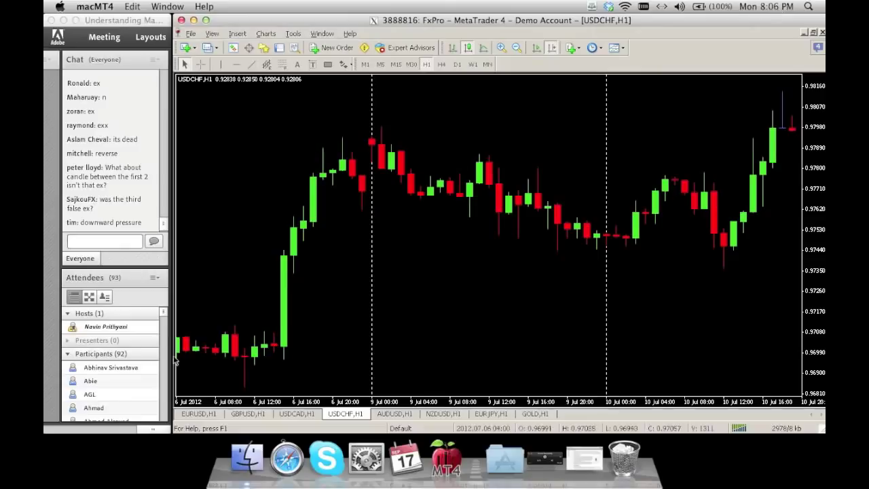
Step: Bring the EURUSD H1 chart to its latest candles and view the GBPUSD H1 chart
click(218, 416)
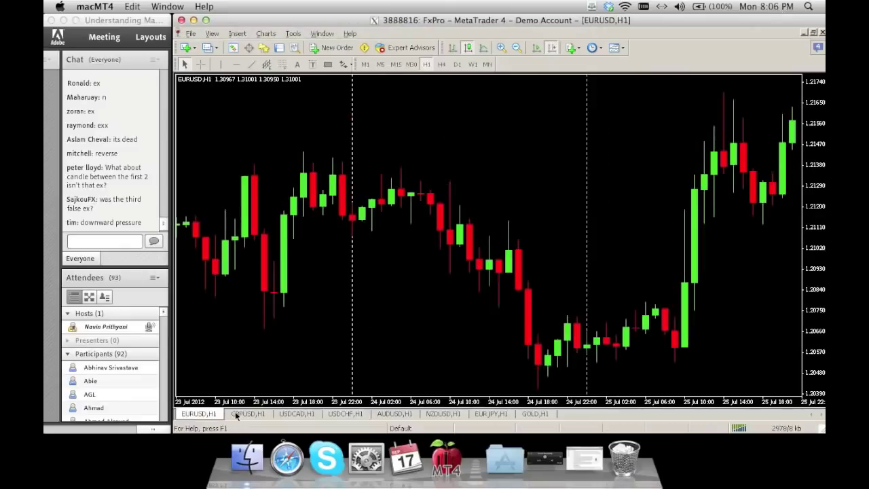
click(553, 51)
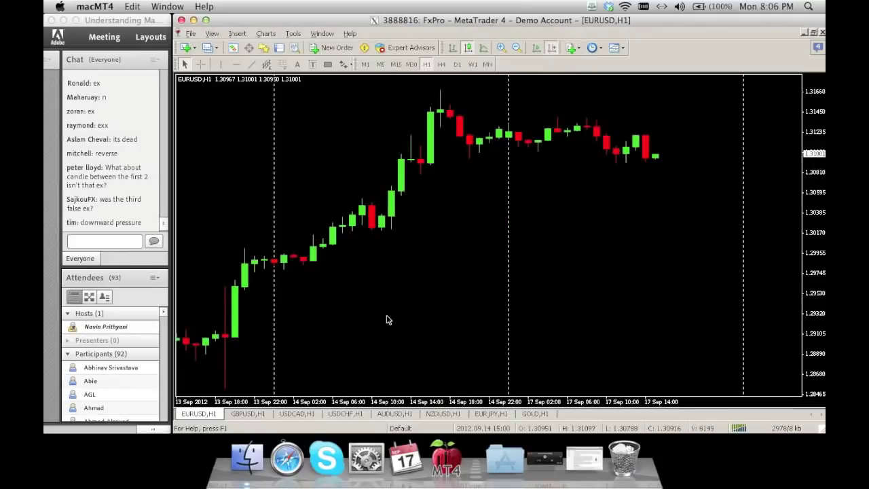
click(250, 414)
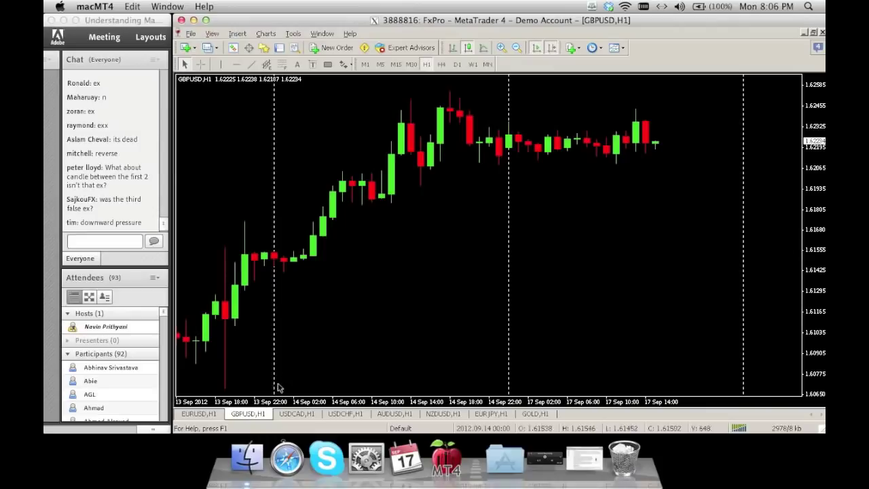
Step: Apply the Clean template to the USDCAD H1 chart to remove its lines, rectangle and signs
click(296, 413)
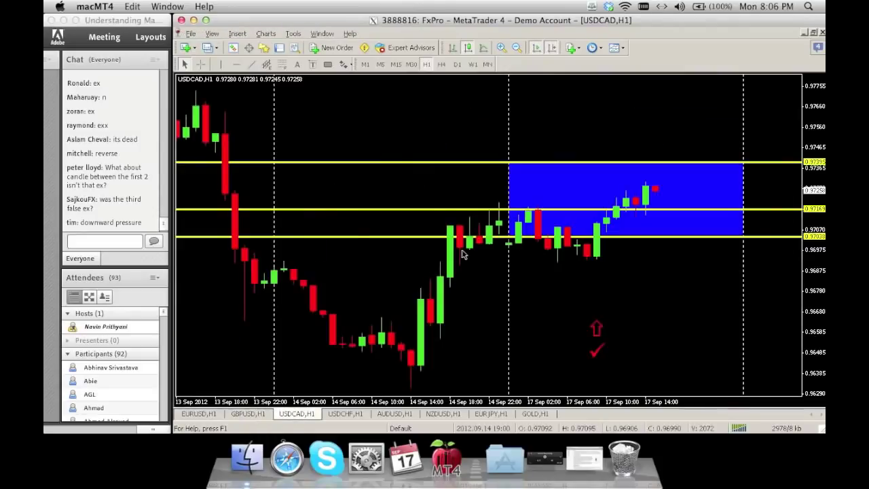
right_click(463, 251)
mouse_move(525, 320)
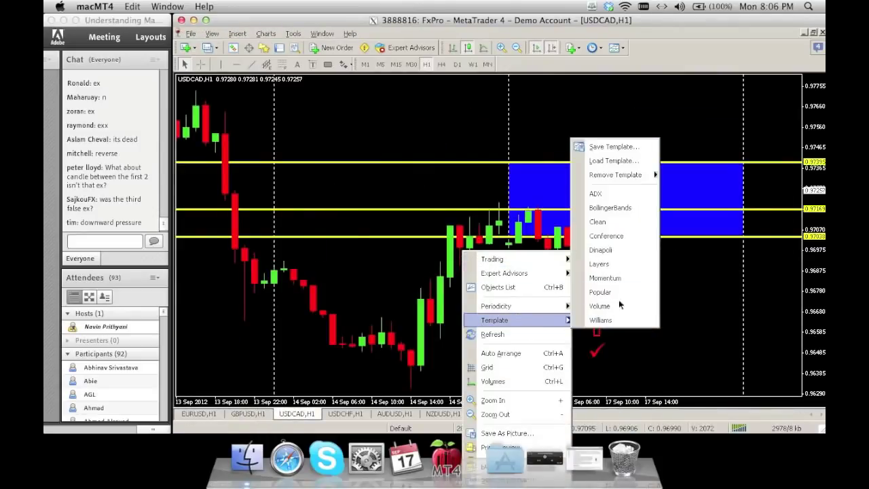
click(626, 225)
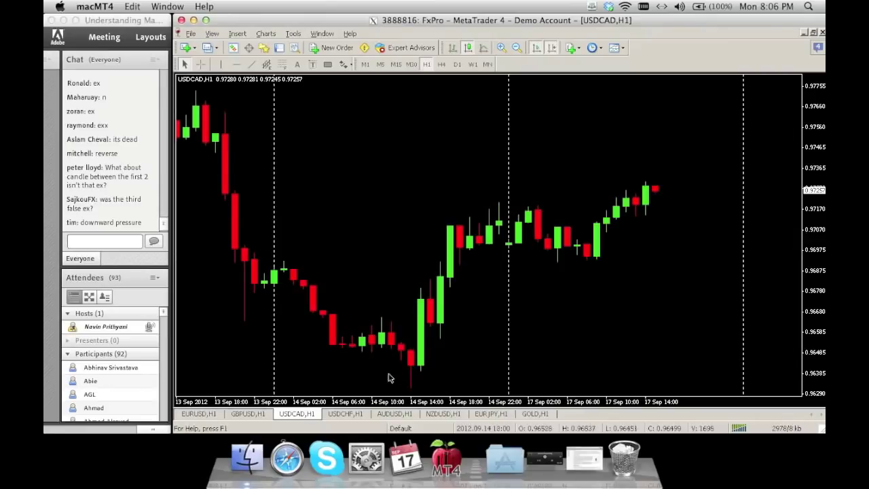
Step: Apply a chart template to the USDCHF H1 chart and toggle its chart shift
click(353, 414)
right_click(444, 251)
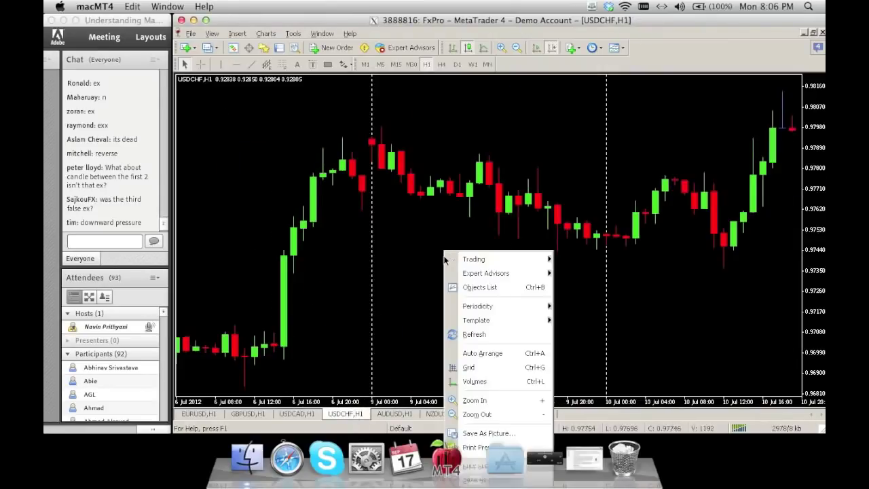
mouse_move(522, 320)
click(596, 235)
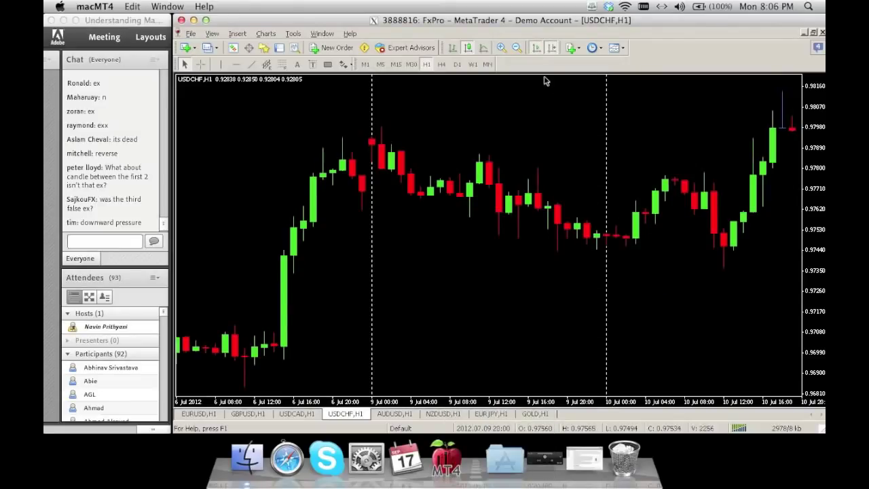
click(551, 49)
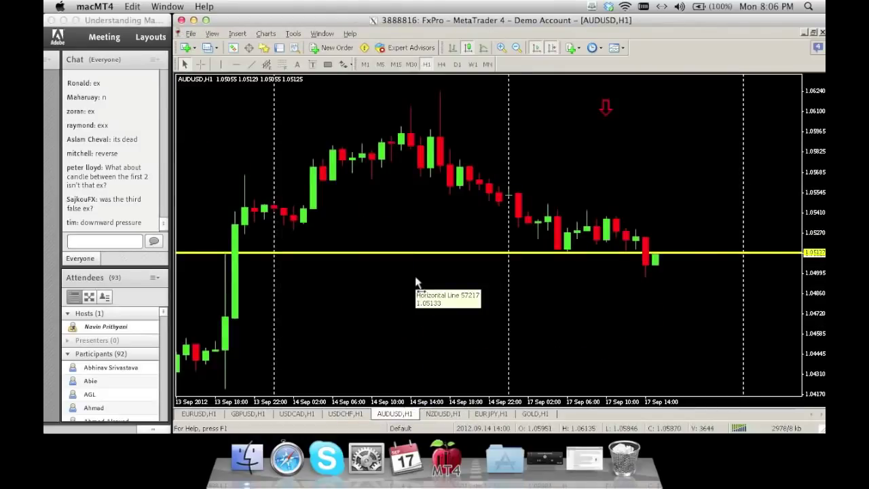
Step: Look through the NZDUSD, EURJPY and GOLD H1 charts and return to EURUSD
click(444, 414)
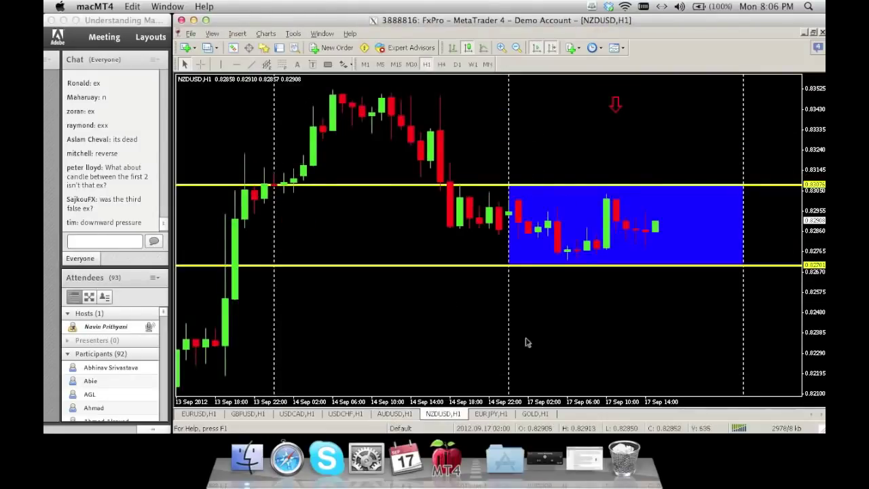
click(504, 415)
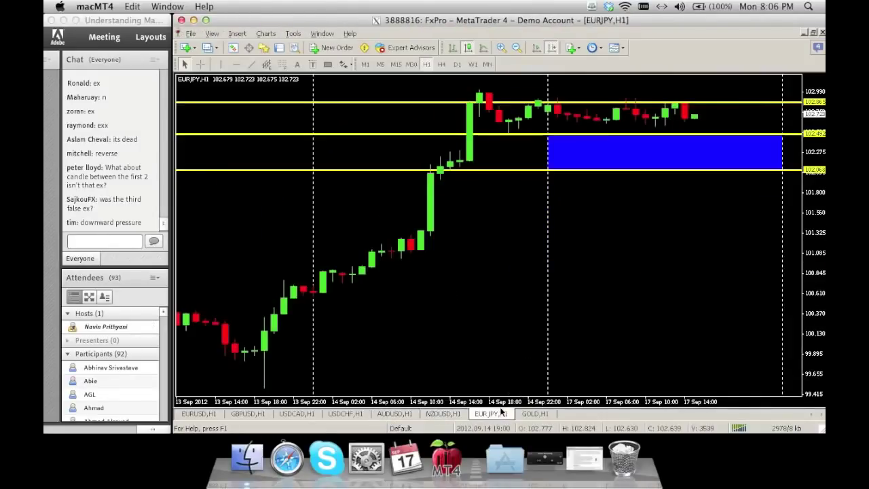
click(552, 412)
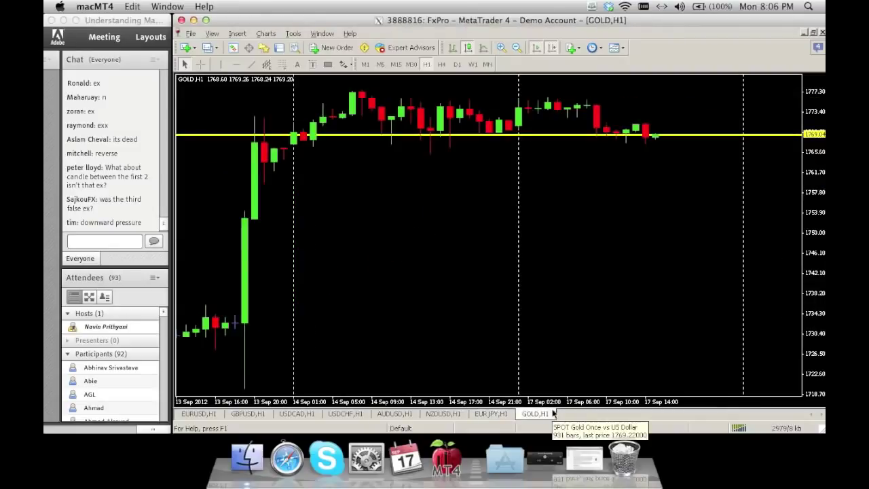
click(211, 414)
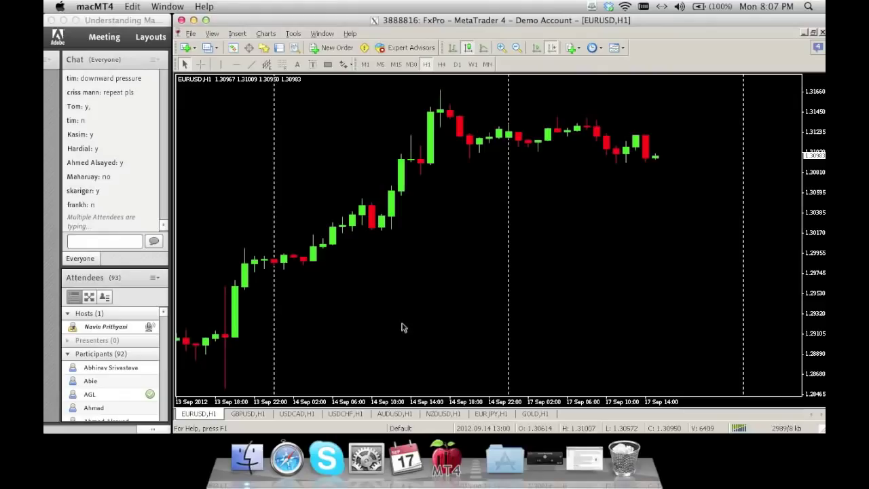
Step: Switch to the USDCHF H1 chart, scan its early to mid-September 2012 candles and return to the latest ones
click(347, 414)
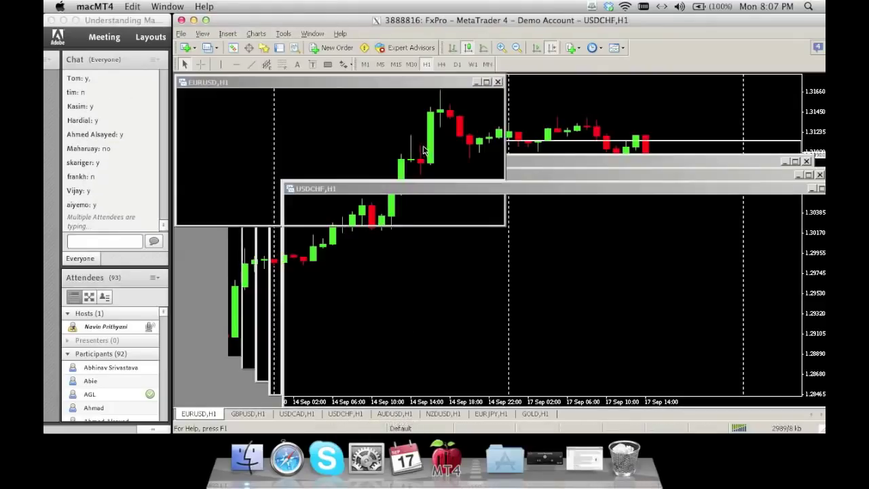
scroll(631, 140, down, 20)
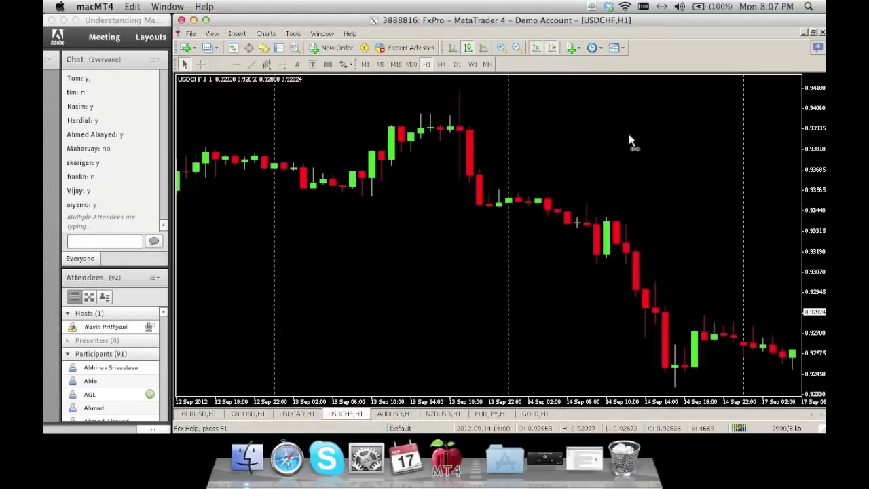
scroll(485, 217, down, 20)
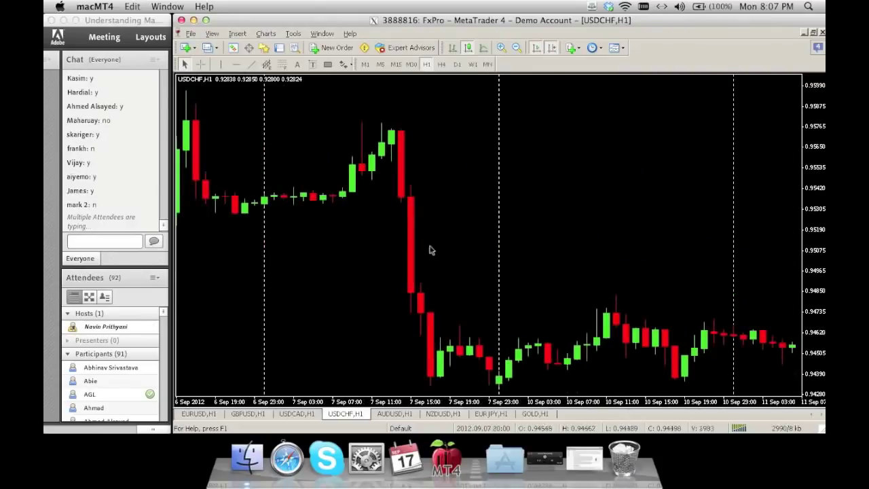
scroll(428, 249, up, 15)
scroll(606, 252, down, 5)
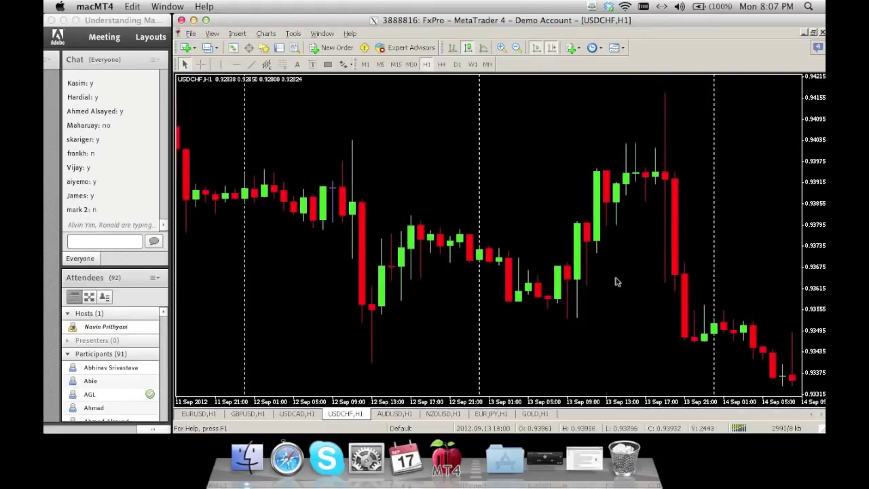
key(End)
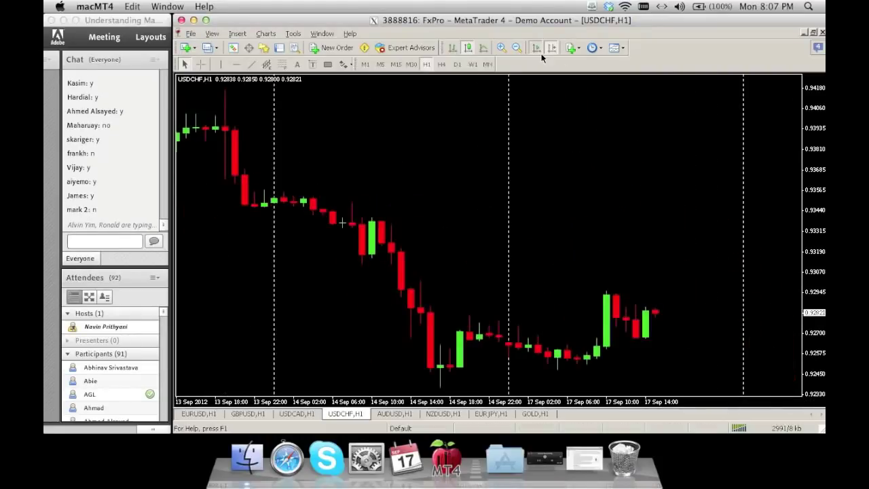
Step: Examine the USDCHF H1 candles from mid-September back to 24 August 2012 for a long-tailed trend continuation example
scroll(418, 207, down, 15)
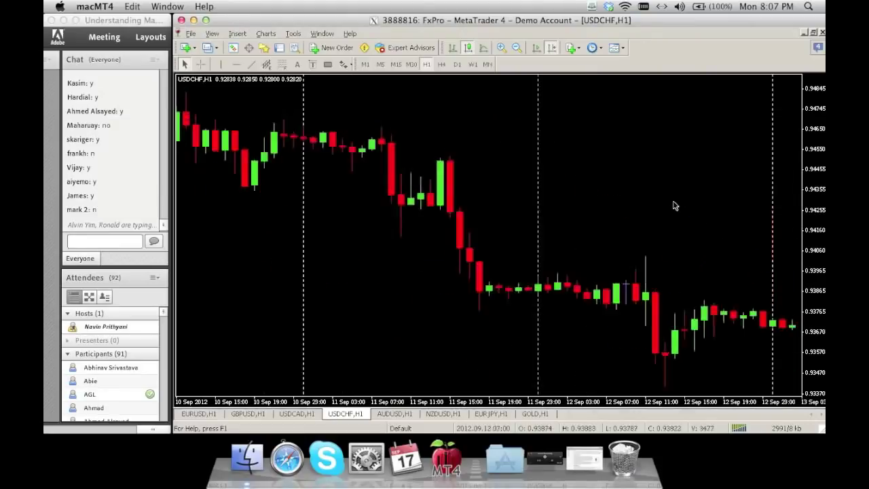
scroll(649, 191, down, 8)
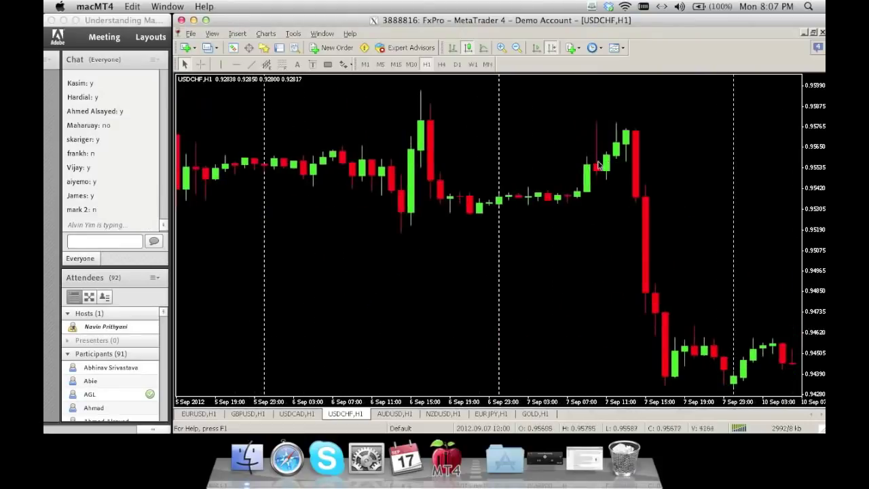
scroll(499, 202, down, 10)
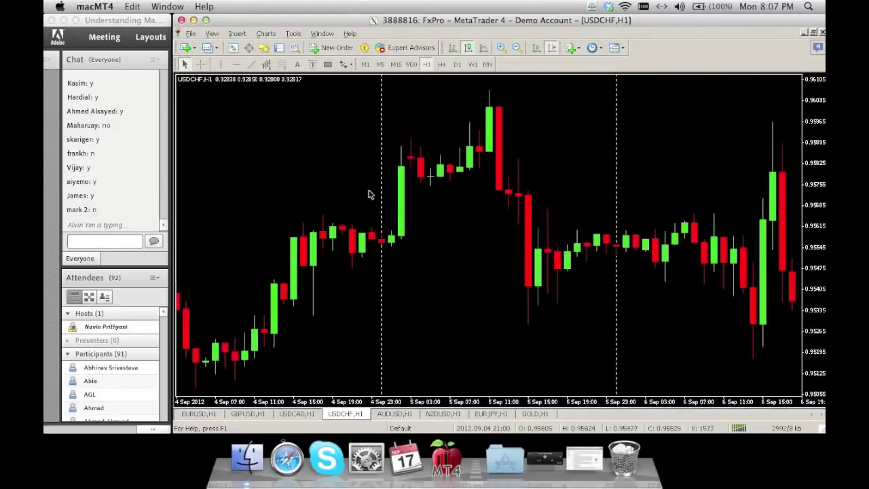
scroll(381, 187, down, 10)
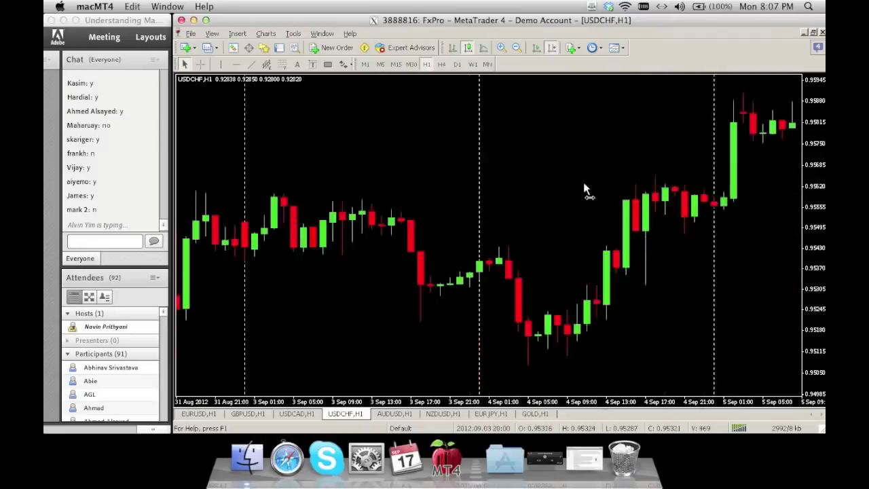
scroll(525, 198, down, 8)
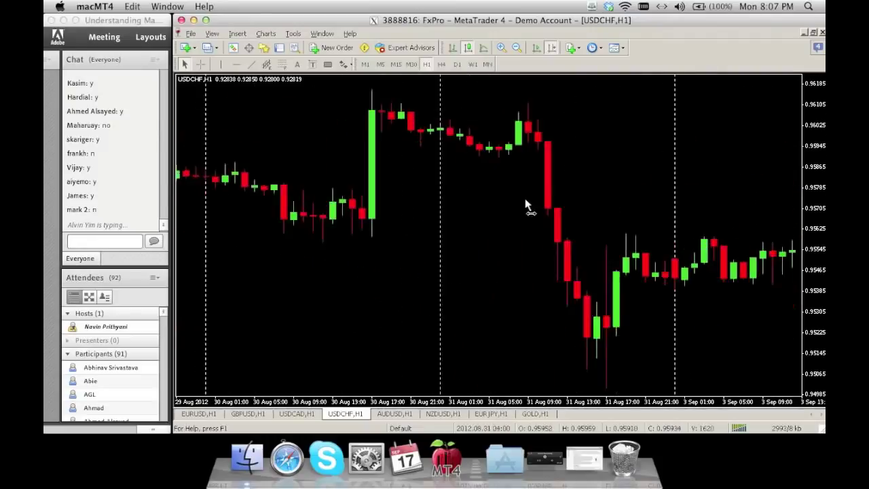
scroll(537, 225, down, 5)
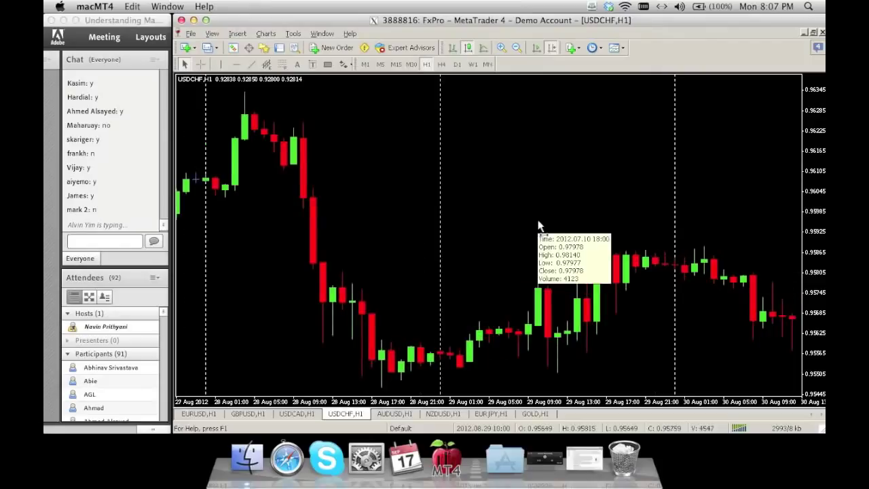
scroll(599, 216, down, 5)
scroll(523, 210, down, 6)
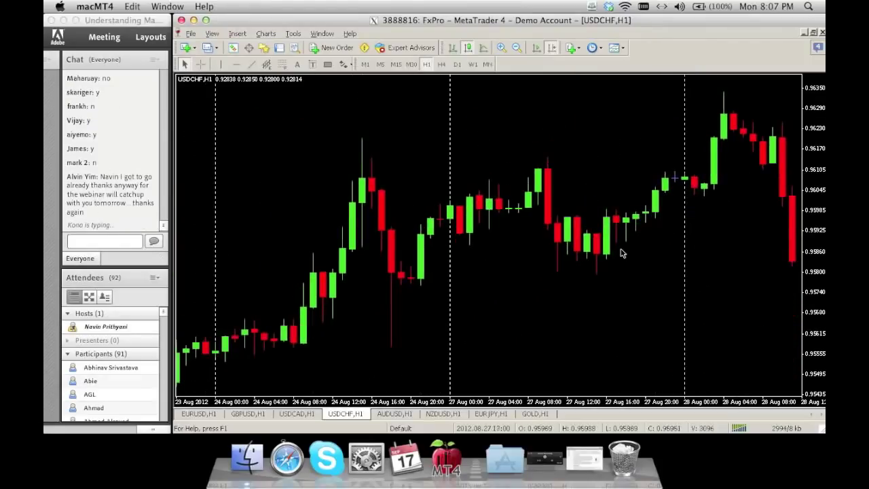
Step: Place an arrow up sign beneath the green candle with the long lower tail at 17:00 on 4 September 2012
scroll(469, 256, up, 3)
scroll(669, 260, up, 10)
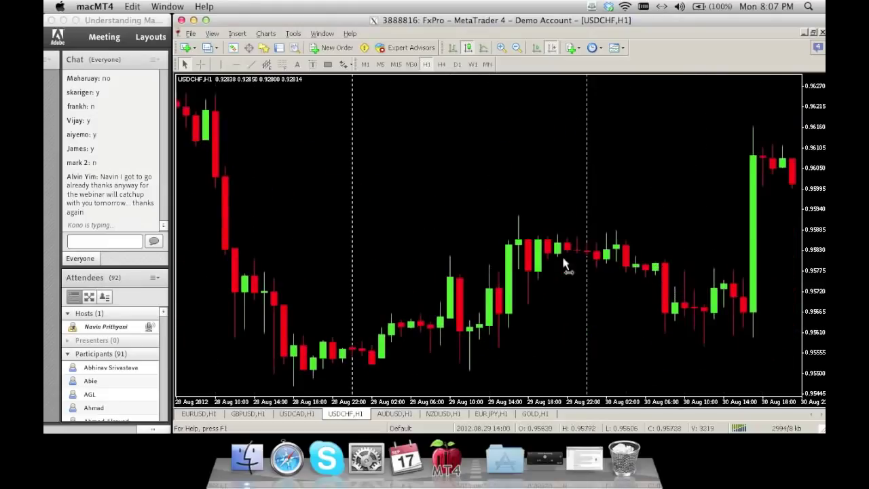
scroll(604, 257, up, 4)
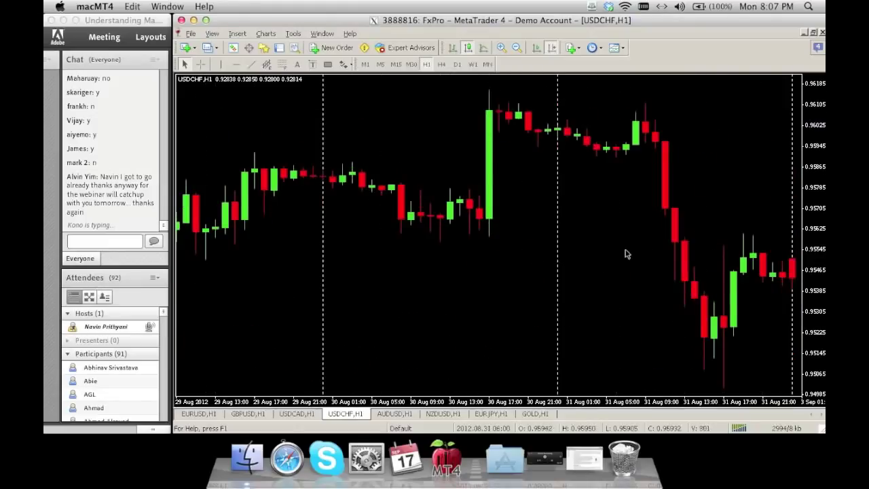
scroll(626, 254, up, 5)
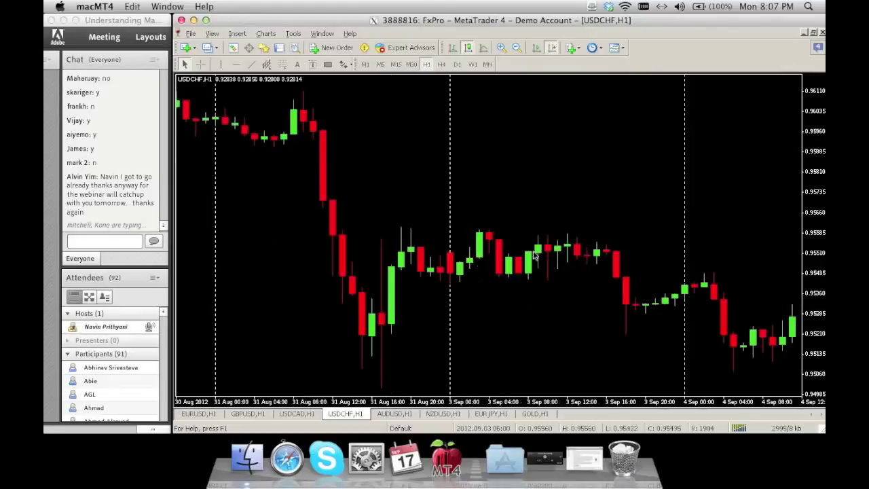
scroll(534, 254, up, 4)
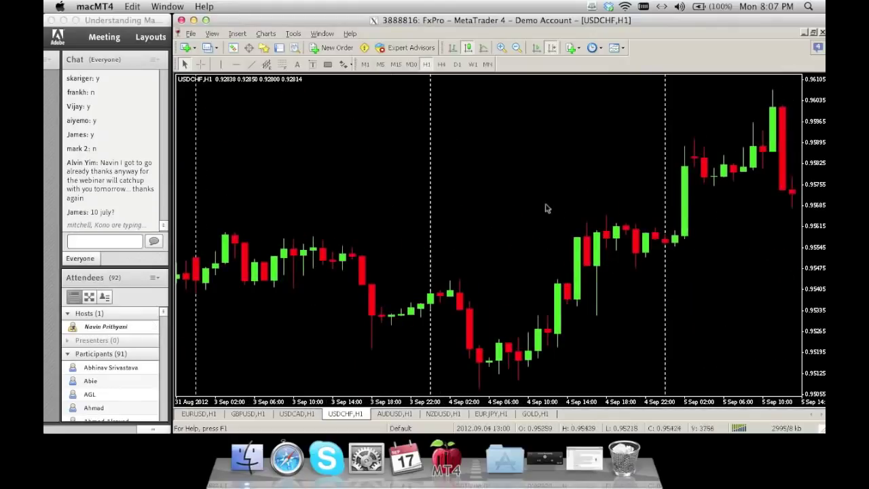
click(352, 70)
click(357, 109)
click(598, 330)
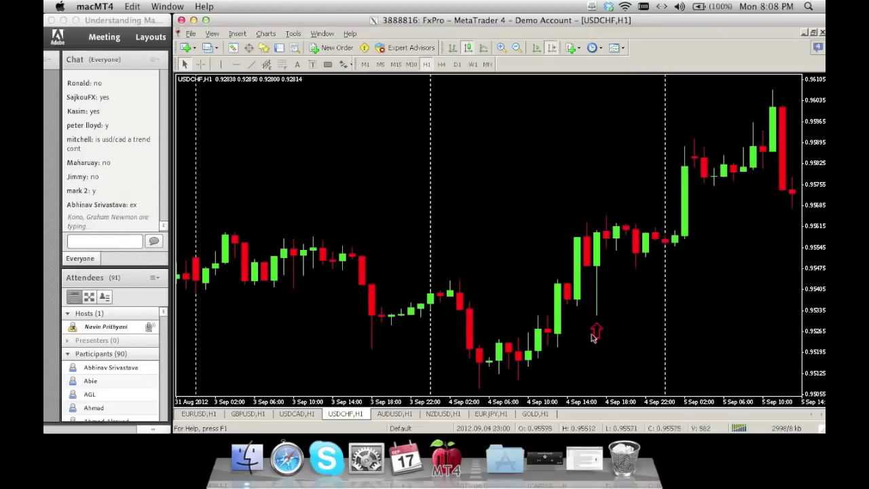
mouse_move(527, 312)
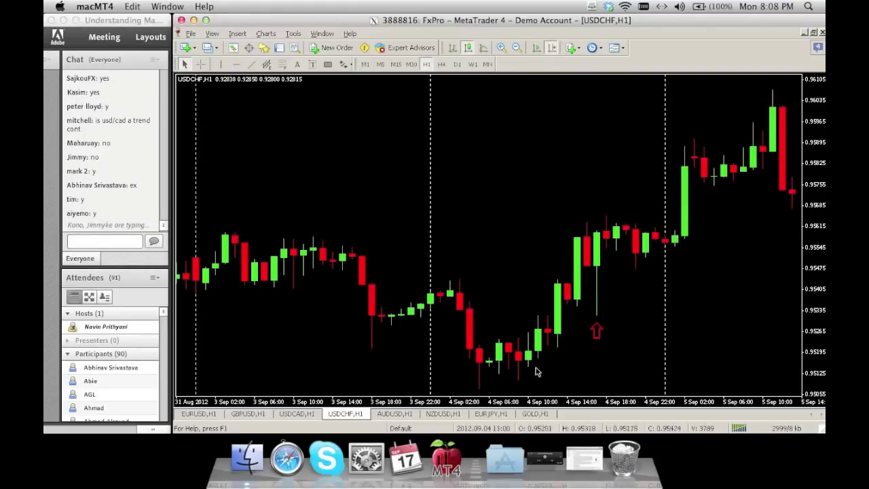
mouse_move(597, 258)
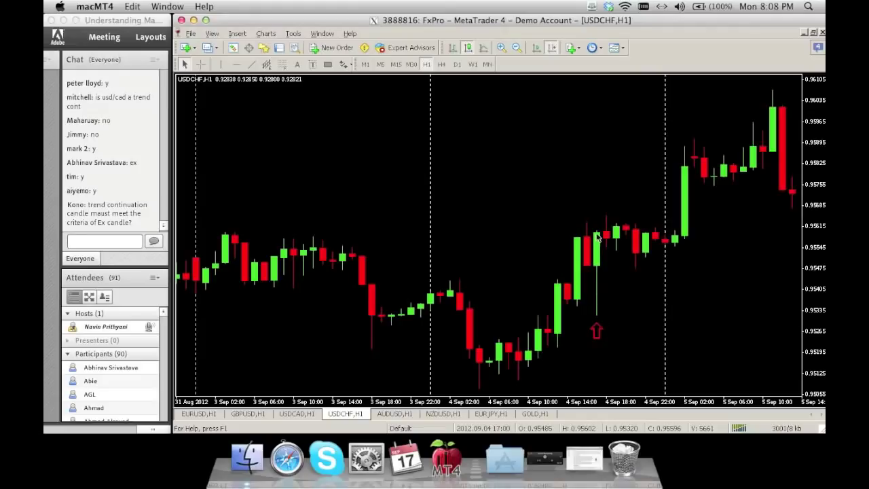
mouse_move(598, 237)
mouse_move(712, 362)
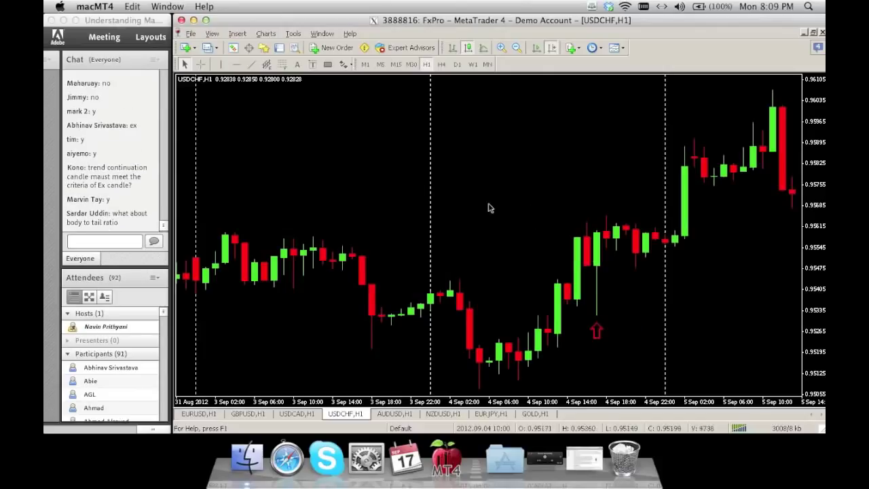
Step: Examine older USDCHF H1 candles from early September back to 8 August 2012 for another long-tailed candle to discuss
drag(442, 204, 597, 199)
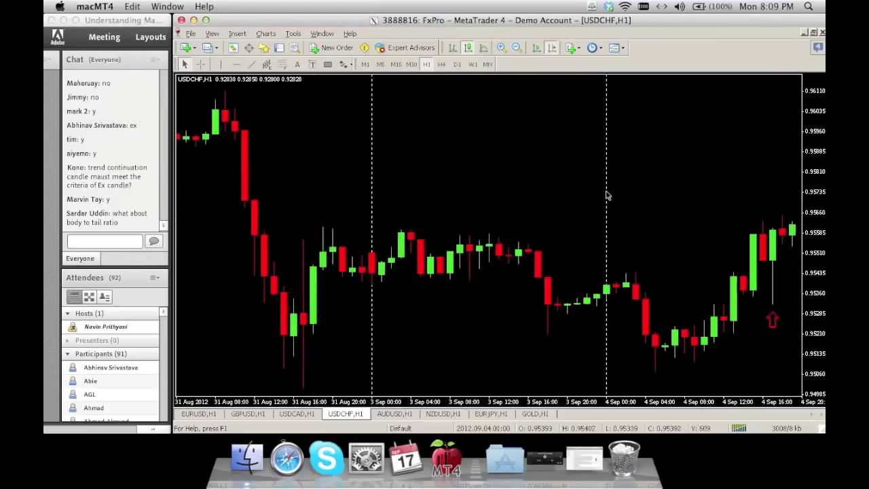
drag(380, 196, 567, 191)
drag(412, 205, 615, 194)
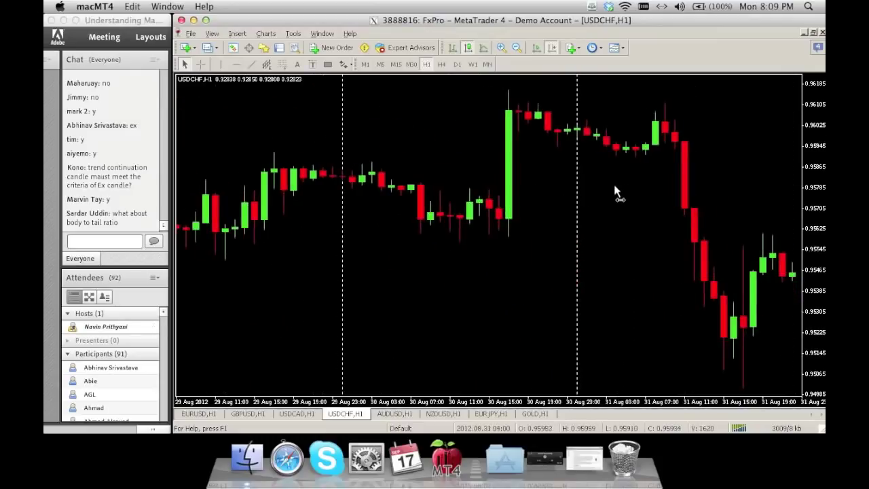
drag(368, 249, 553, 233)
drag(340, 216, 543, 188)
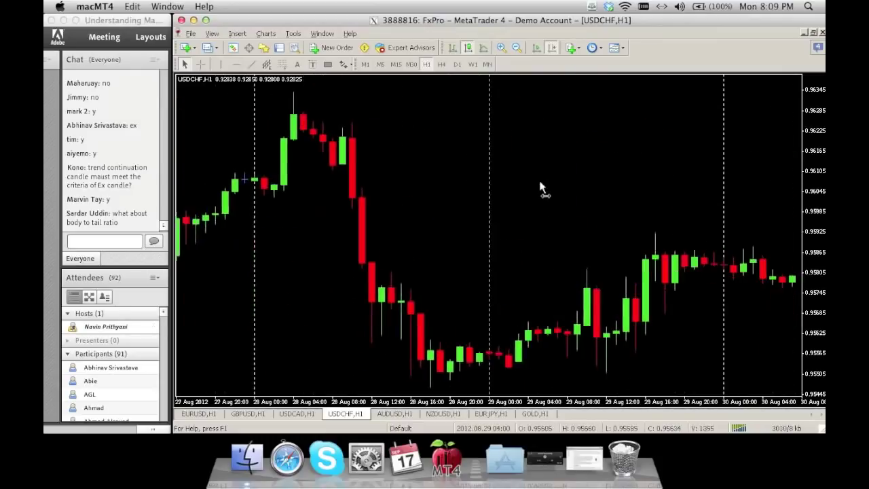
drag(452, 196, 703, 179)
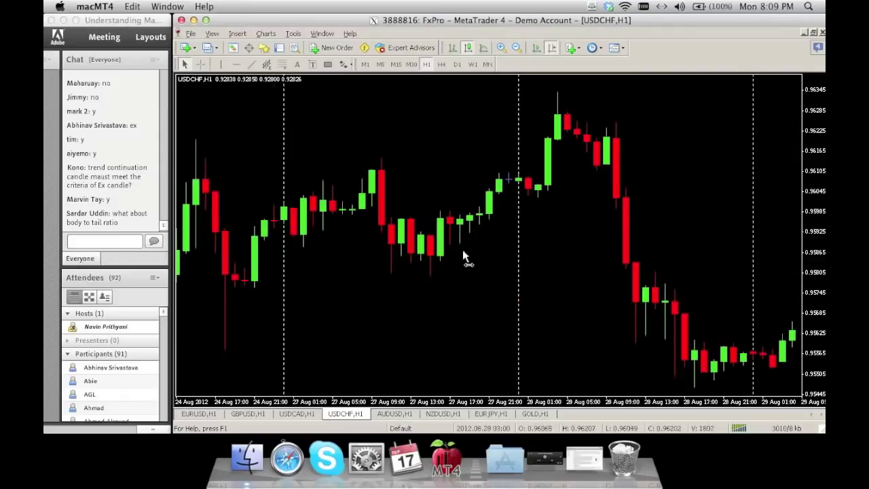
drag(464, 255, 646, 242)
drag(455, 241, 625, 233)
drag(413, 239, 618, 211)
drag(436, 216, 506, 210)
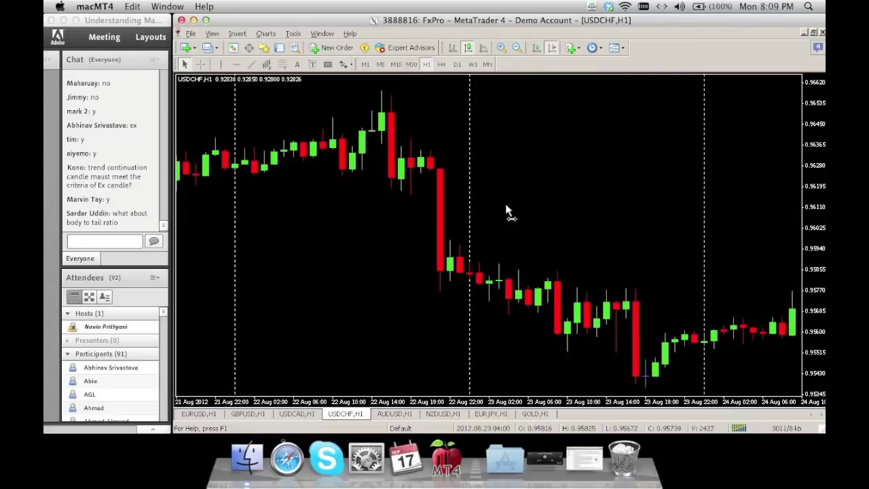
drag(340, 252, 505, 249)
drag(384, 211, 628, 217)
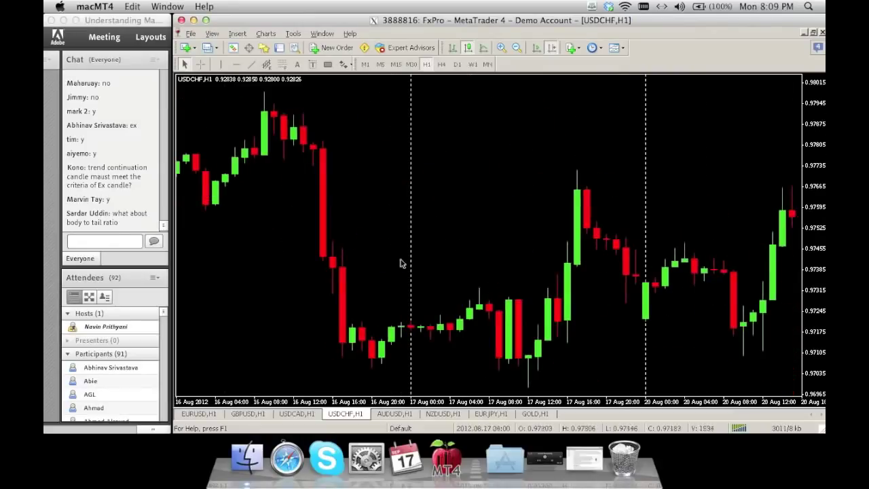
drag(402, 262, 533, 258)
drag(338, 270, 531, 242)
drag(400, 273, 557, 280)
drag(351, 297, 545, 305)
drag(383, 271, 530, 272)
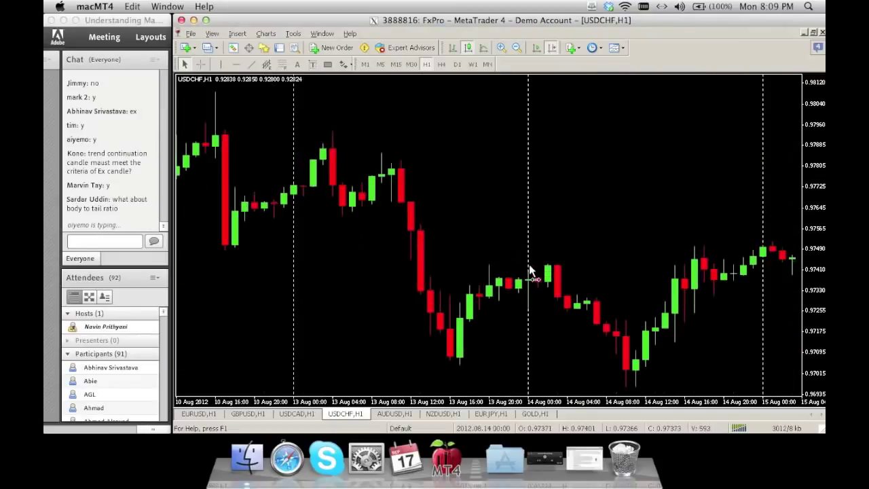
drag(319, 291, 645, 275)
drag(281, 296, 460, 287)
drag(408, 296, 632, 252)
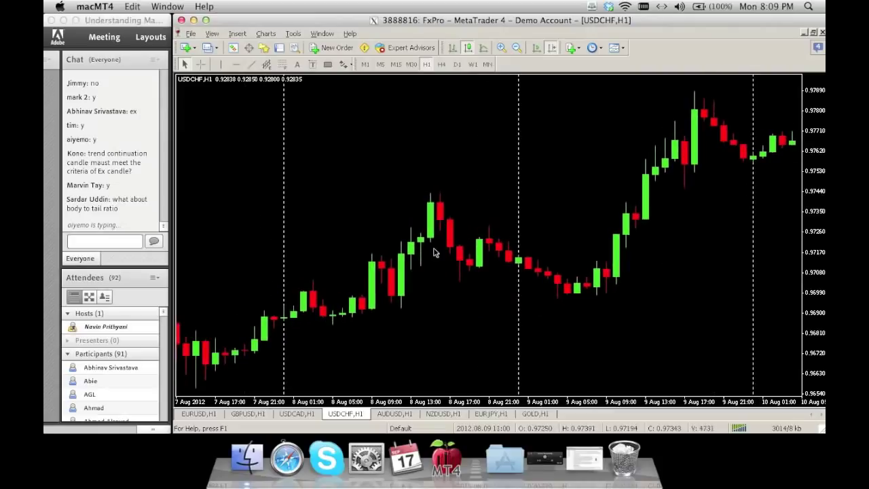
Step: Place an arrow up sign beneath the small green long-tailed candle just before the 8 August 2012 peak
click(343, 66)
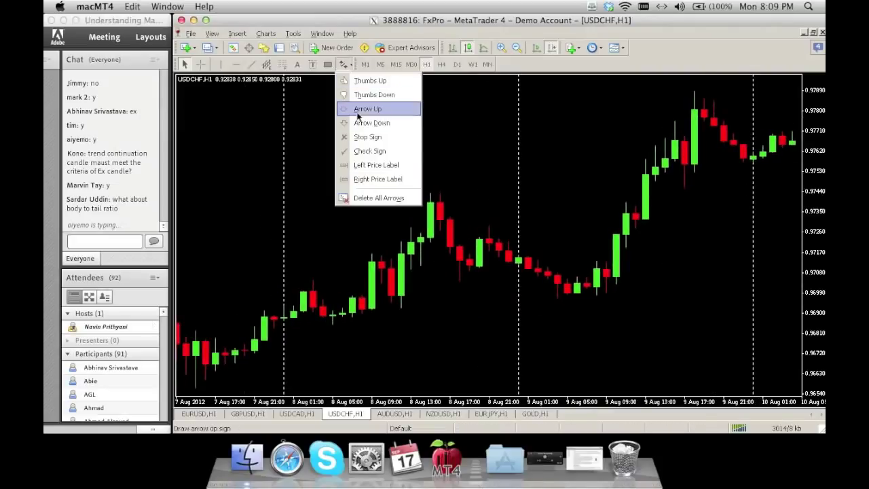
click(367, 107)
click(421, 280)
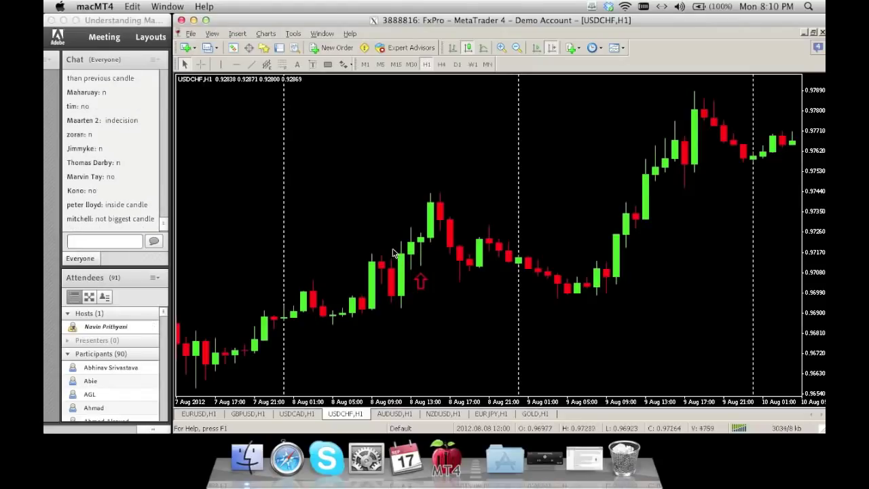
Step: Place an arrow up sign beneath the green candle with the lower tail at 09:00 on 6 August 2012
drag(389, 224, 410, 190)
scroll(409, 186, up, 10)
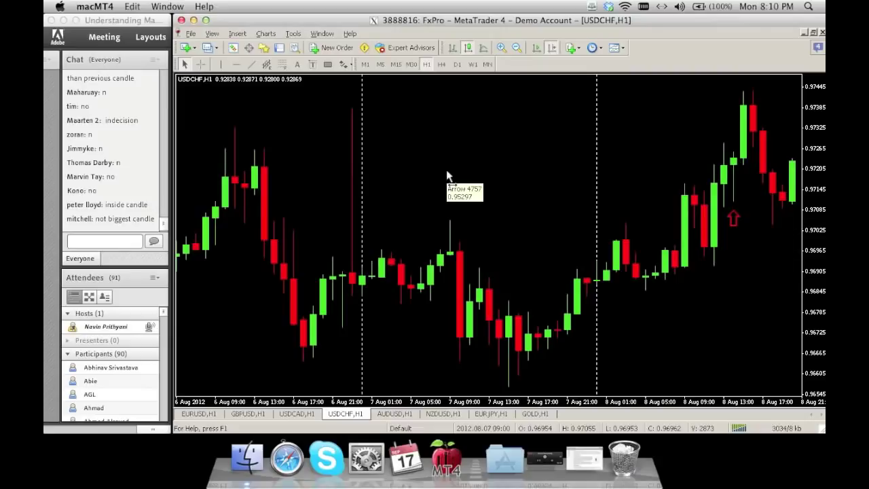
scroll(423, 193, up, 5)
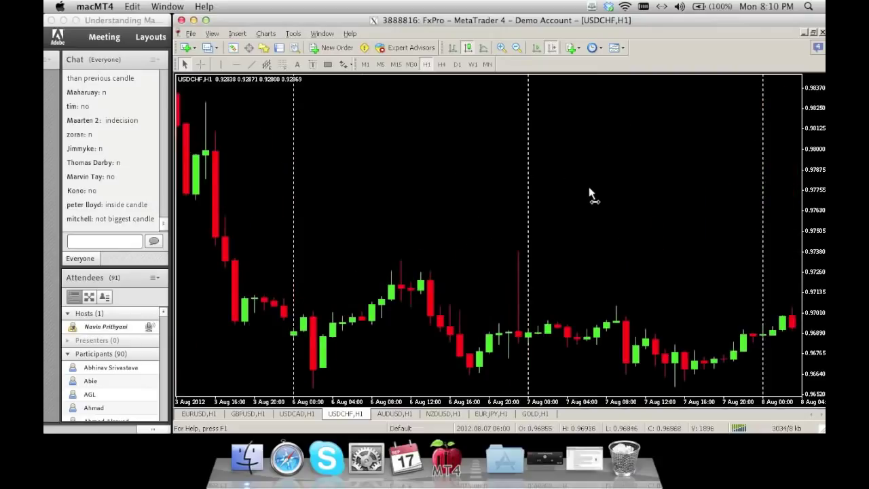
scroll(422, 206, up, 4)
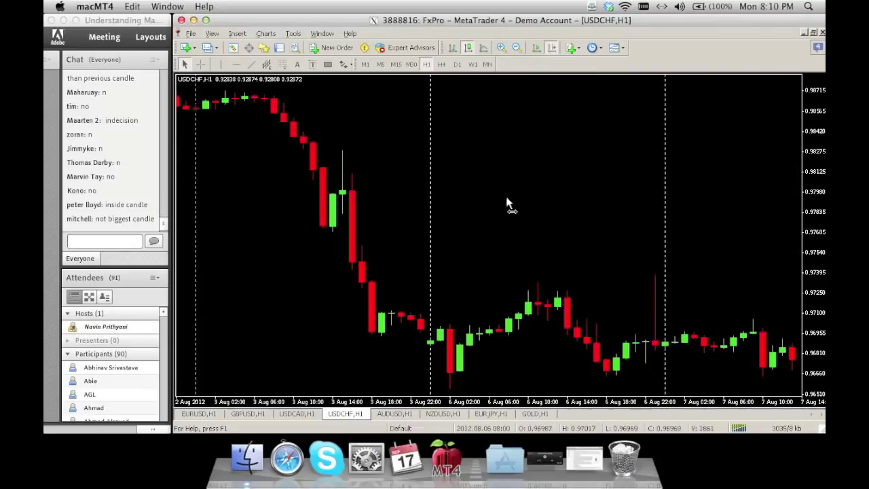
scroll(467, 191, down, 4)
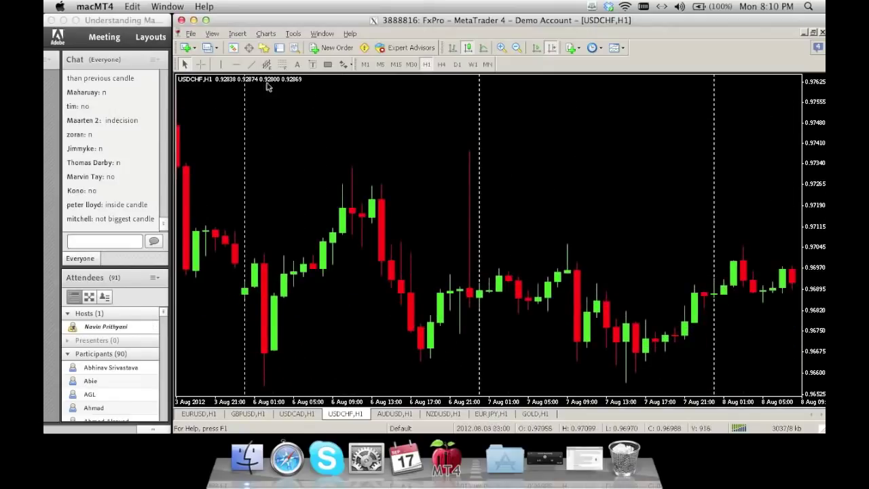
click(345, 64)
click(358, 108)
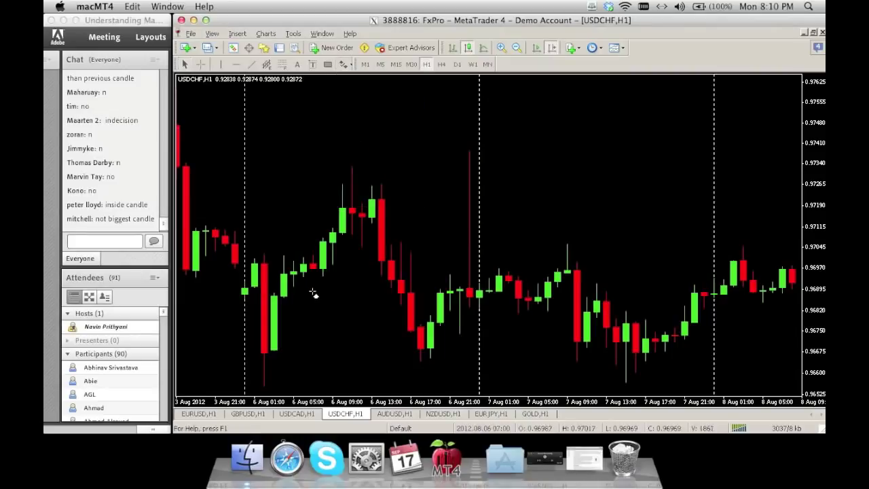
click(333, 277)
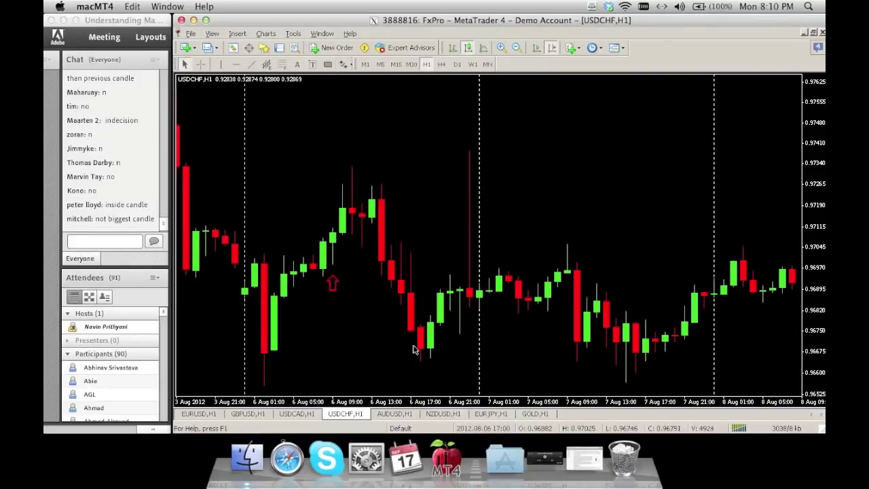
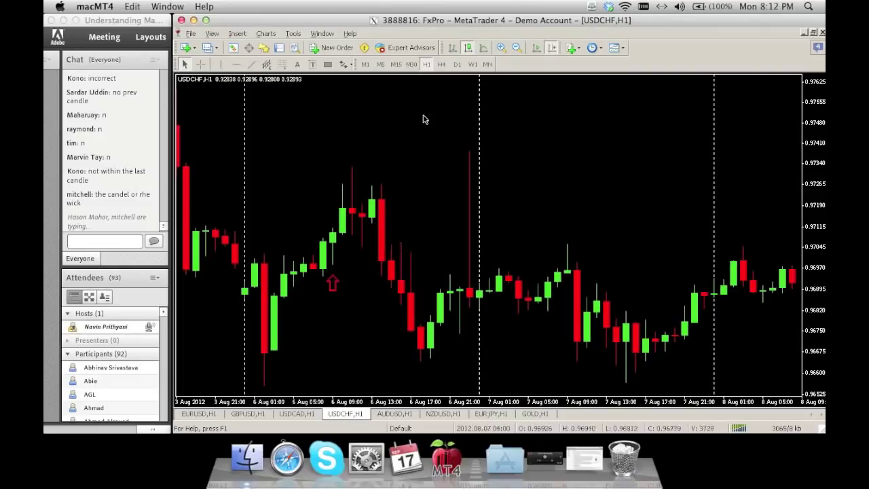
Step: Place an arrow down sign above the red long-tailed candle at 16:00 on 6 August 2012, and delete the earlier arrow up sign
click(347, 65)
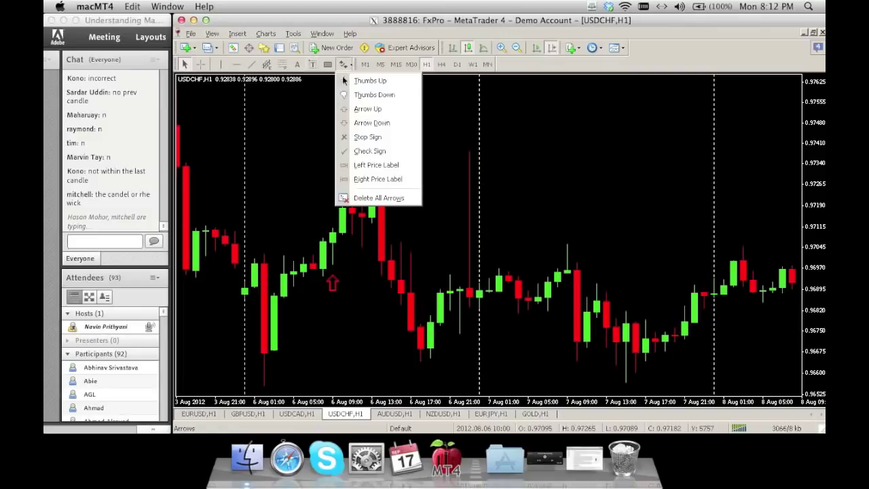
click(364, 138)
click(402, 224)
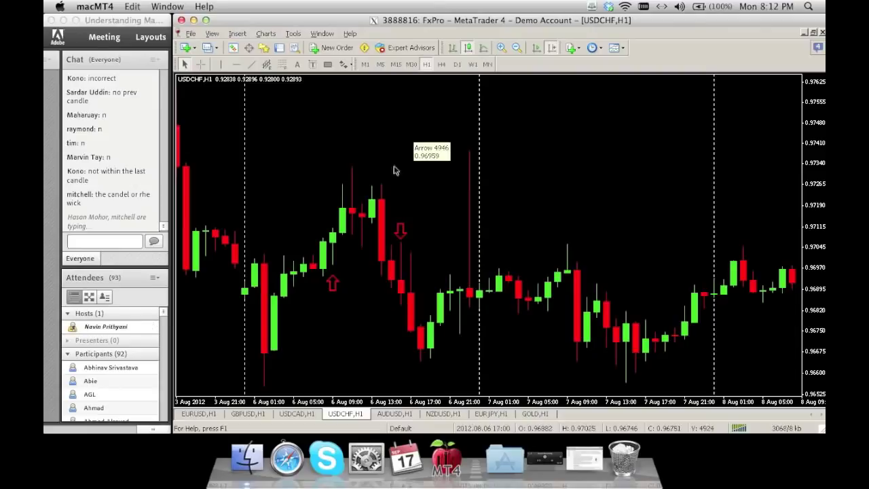
right_click(334, 282)
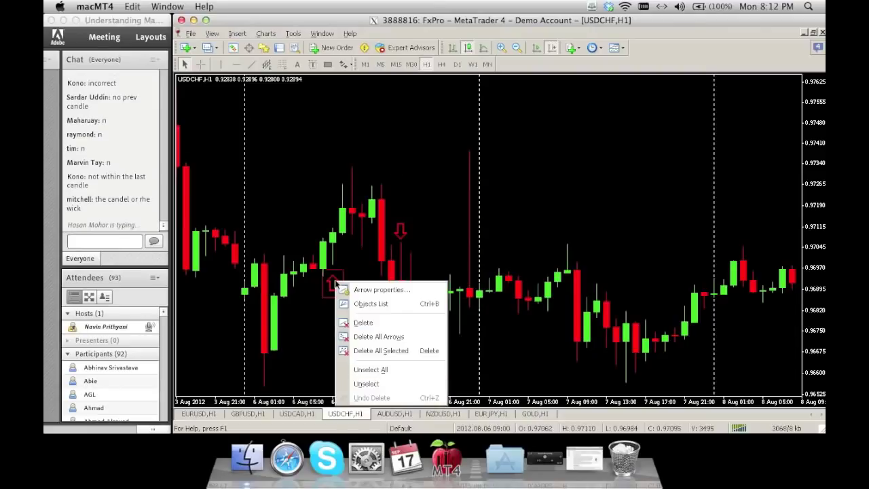
click(364, 323)
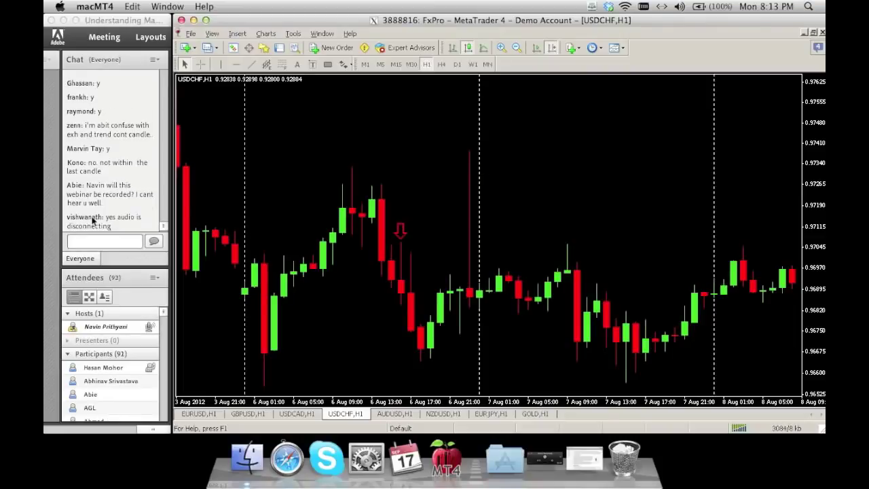
Step: Try to mark the green candle with the long upper tail at 09:00 on 7 August 2012 with arrow down signs
click(114, 241)
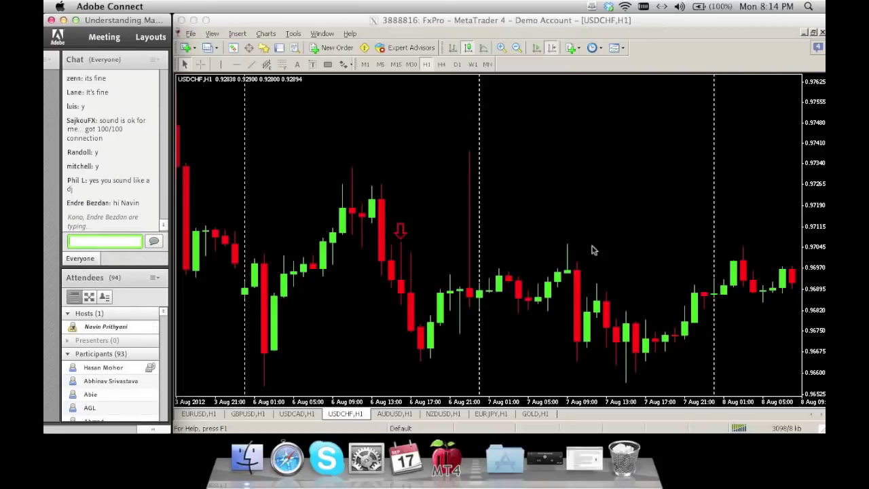
click(349, 77)
click(344, 63)
click(370, 128)
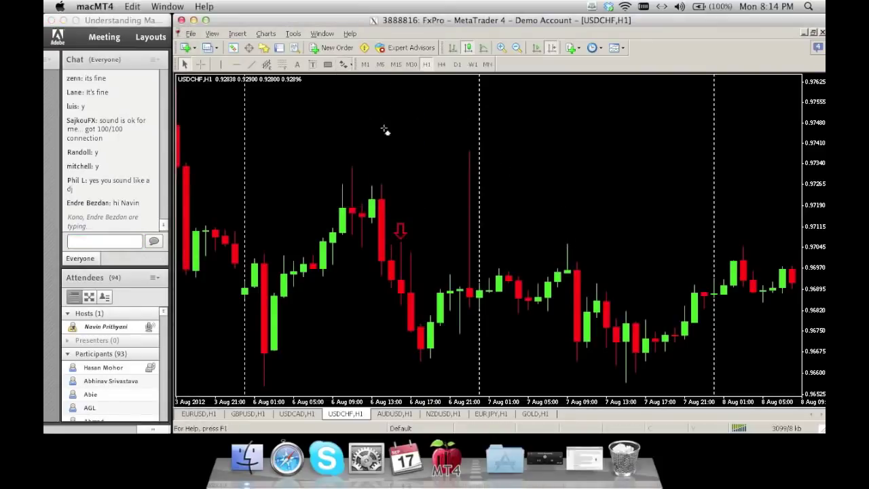
click(565, 249)
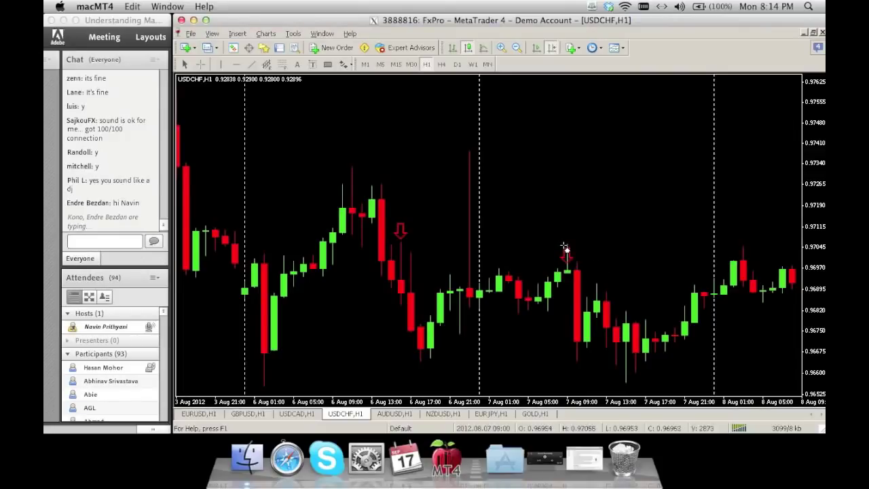
click(346, 64)
click(380, 119)
click(566, 244)
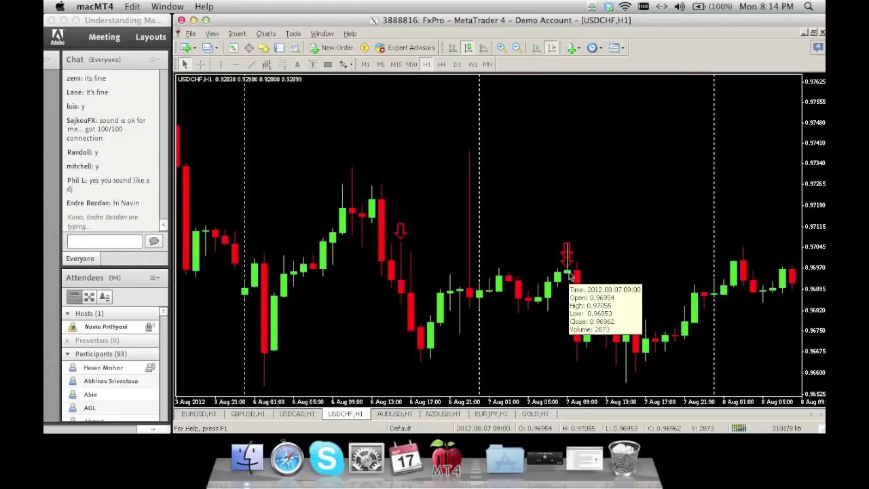
key(Delete)
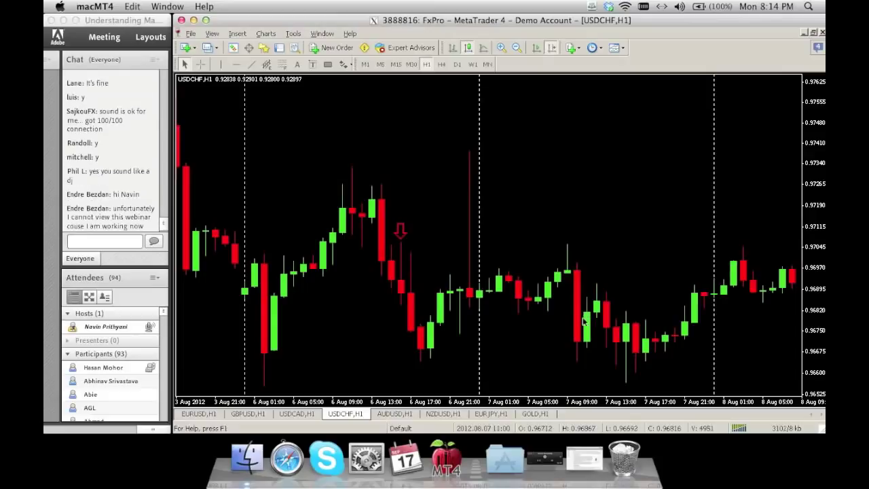
Step: Review the attendees' earlier chat messages and examine the marked 6 August candle alongside the 7 August 2012 candles
mouse_move(582, 318)
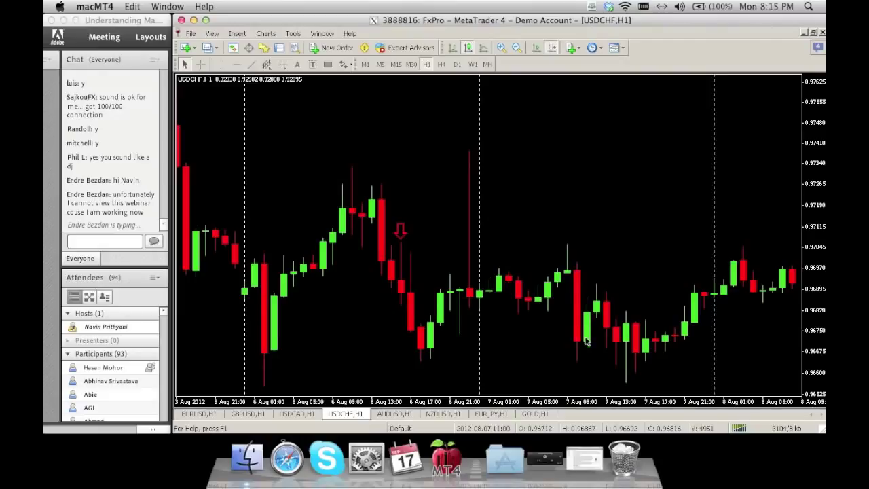
mouse_move(586, 345)
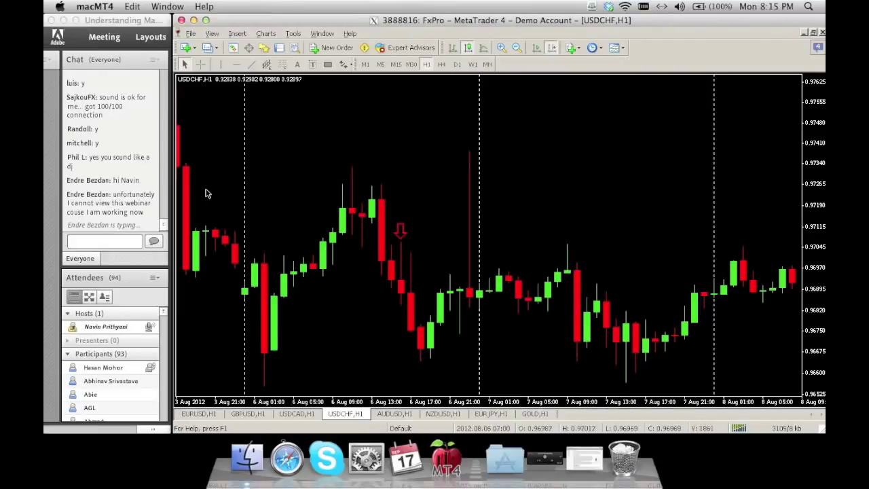
scroll(124, 184, up, 3)
scroll(123, 184, up, 10)
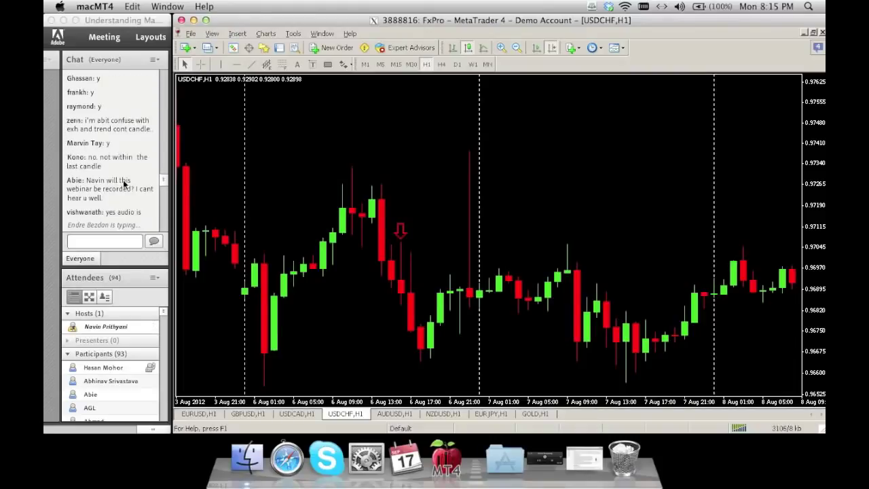
scroll(123, 185, up, 1)
scroll(123, 182, down, 12)
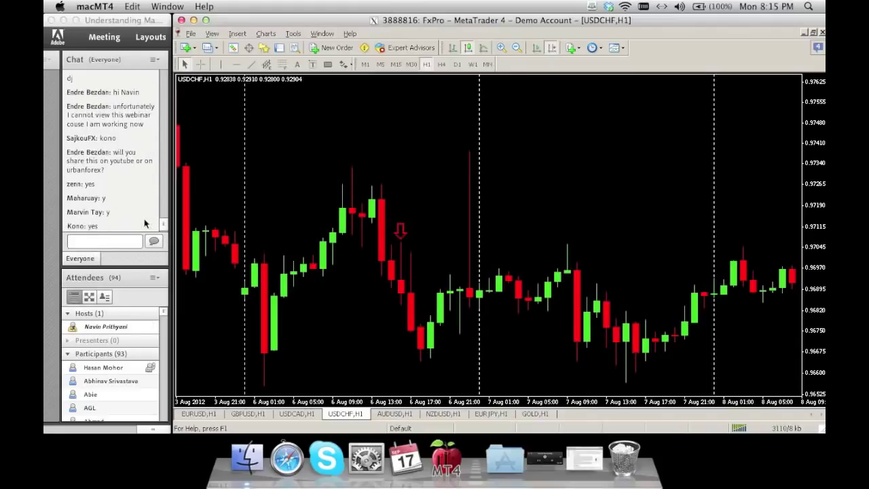
mouse_move(477, 253)
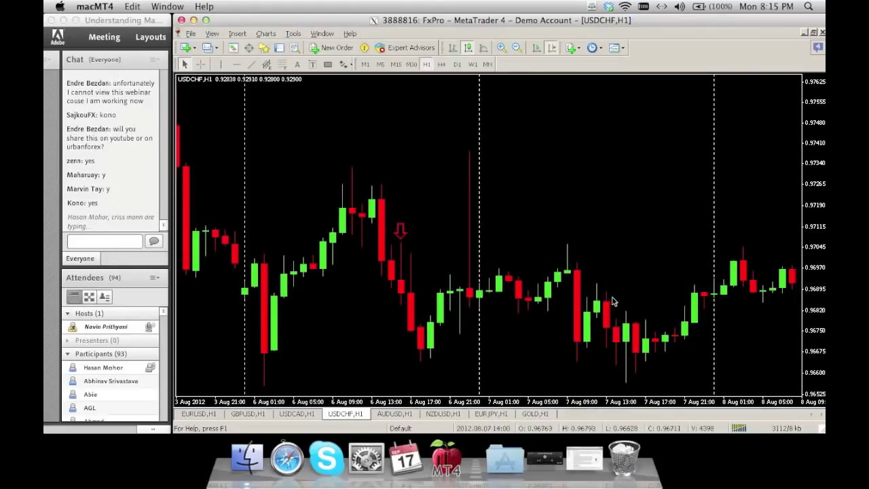
mouse_move(613, 300)
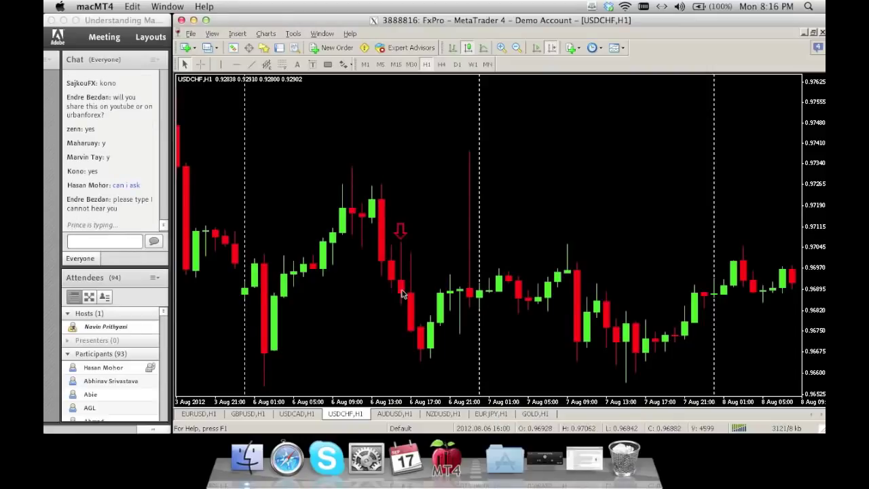
mouse_move(402, 294)
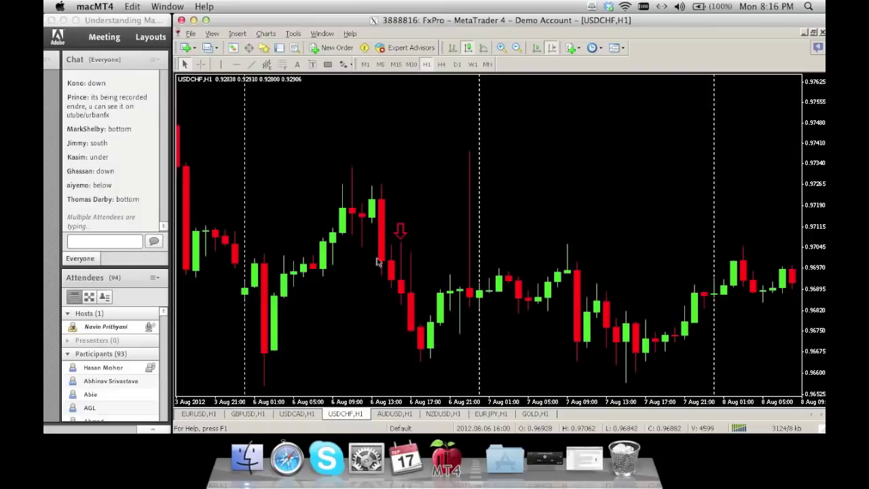
Step: Try to place an arrow up sign beneath the body of the red long-tailed candle at 16:00 on 6 August 2012
click(345, 64)
click(360, 109)
drag(401, 328, 400, 291)
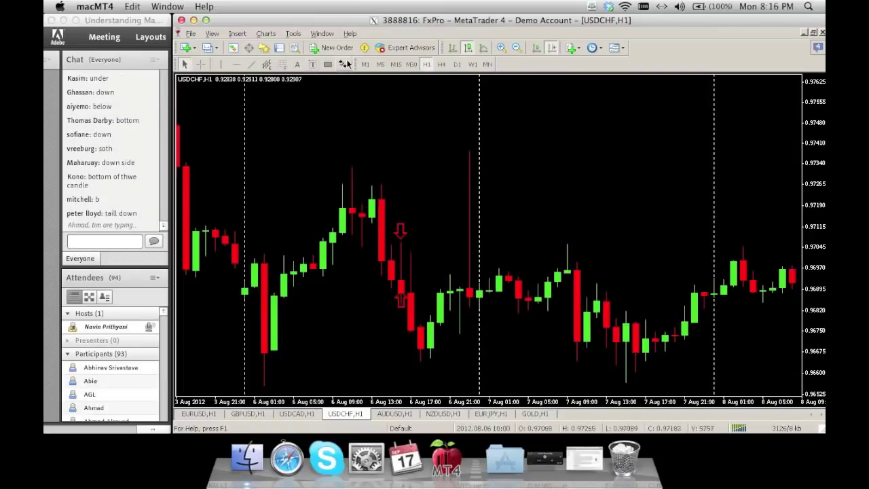
mouse_move(343, 164)
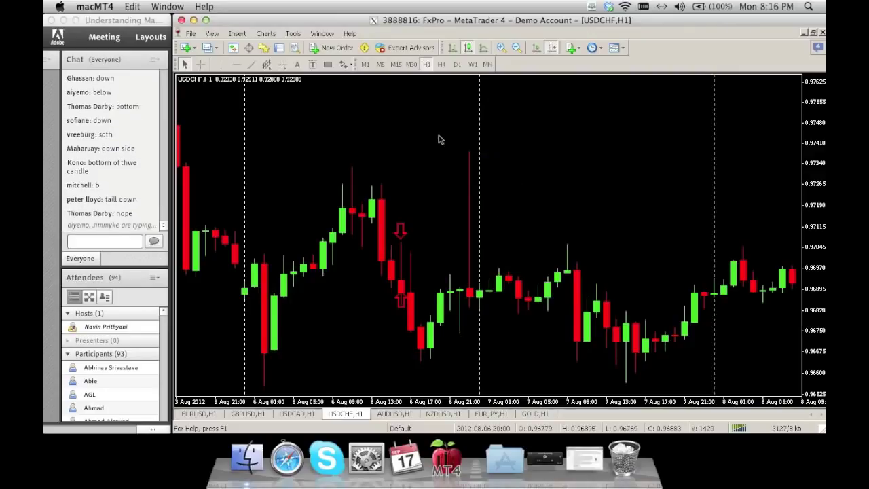
mouse_move(436, 137)
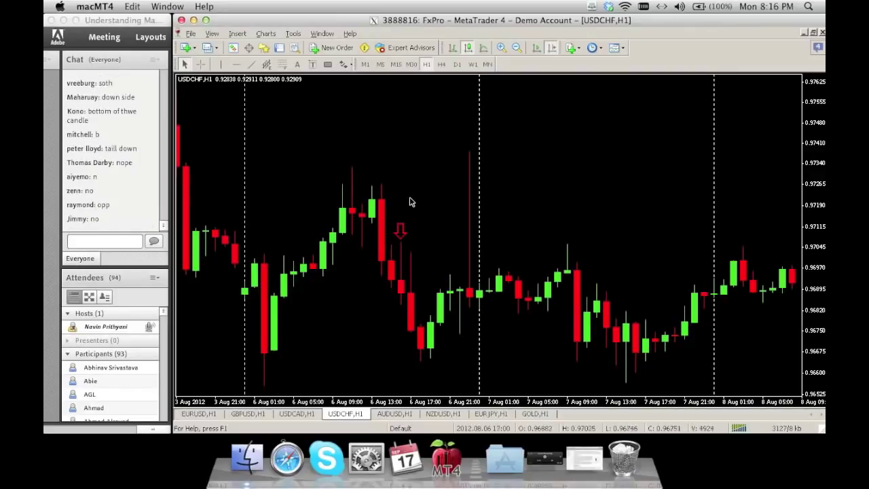
Step: Move the arrow down sign onto the upper tail of the 16:00 candle on 6 August 2012 and stack two more arrow signs along it
drag(404, 230, 403, 266)
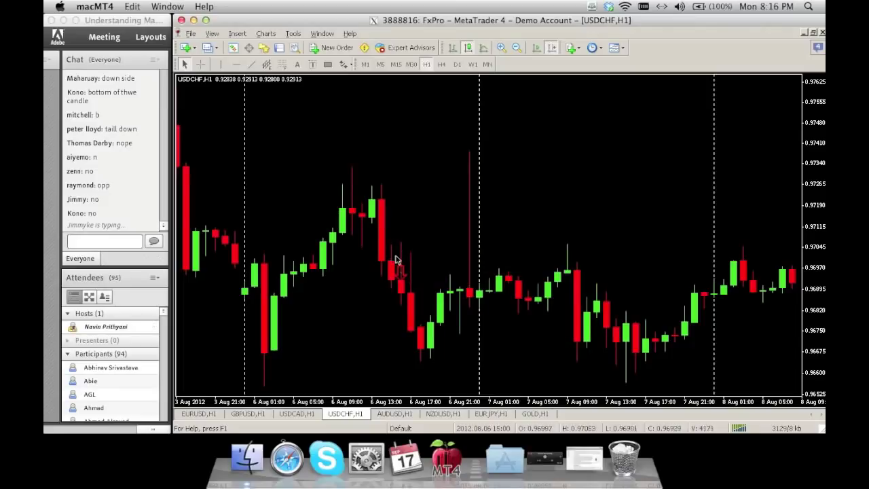
mouse_move(414, 276)
click(345, 64)
click(370, 109)
click(401, 233)
drag(401, 233, 400, 266)
click(346, 64)
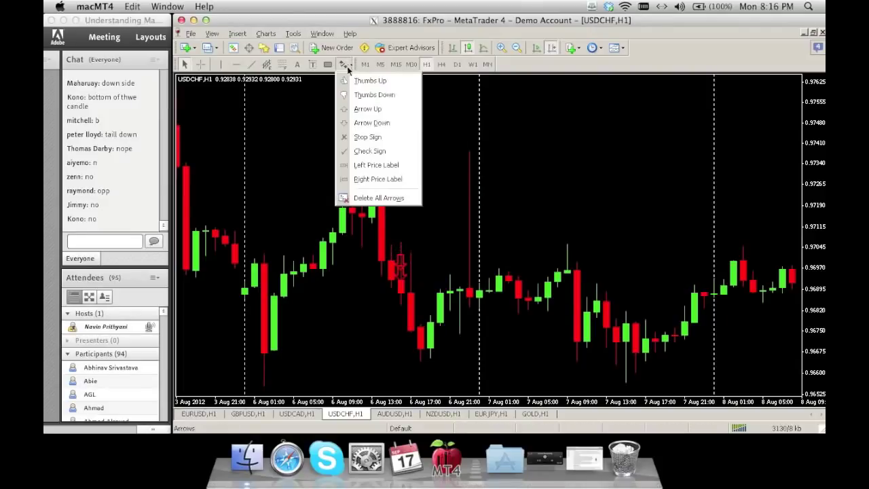
click(370, 120)
click(411, 201)
drag(412, 201, 402, 242)
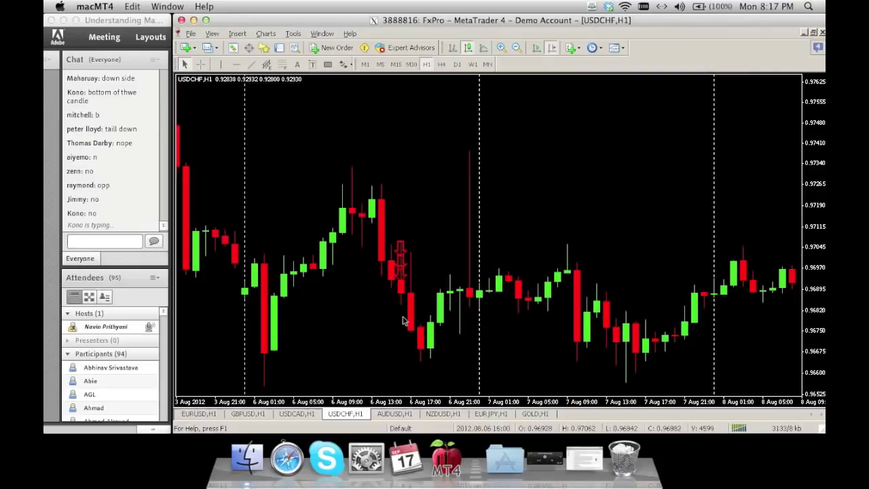
mouse_move(404, 320)
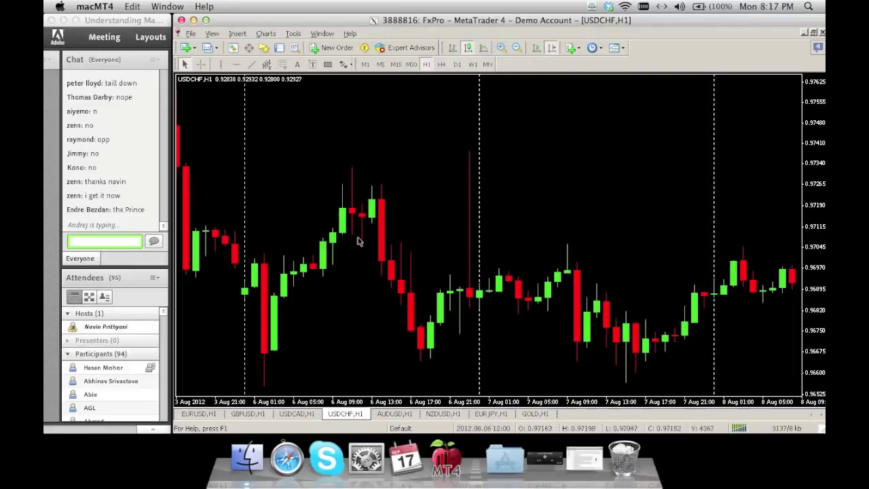
Step: Place an arrow down sign above the small green candle with the long upper tail at 16:00 on 31 July 2012
drag(278, 189, 550, 184)
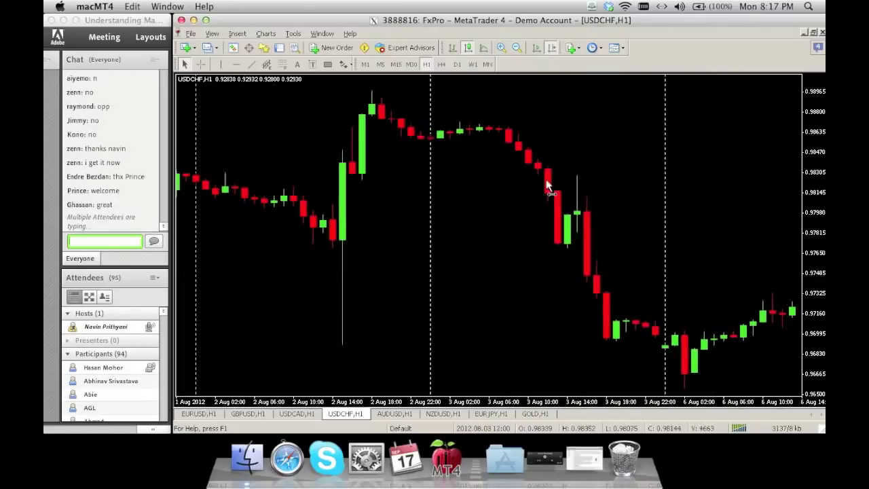
drag(439, 217, 630, 227)
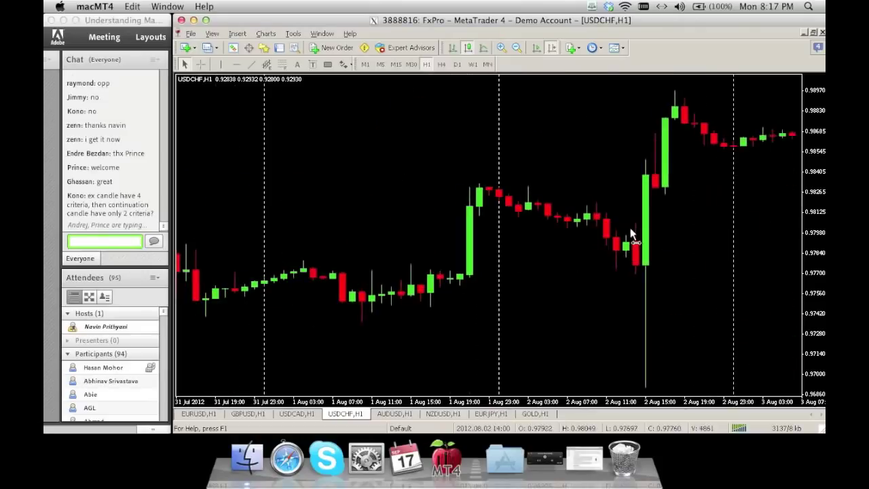
drag(440, 221, 586, 226)
drag(431, 194, 528, 194)
click(347, 63)
click(366, 125)
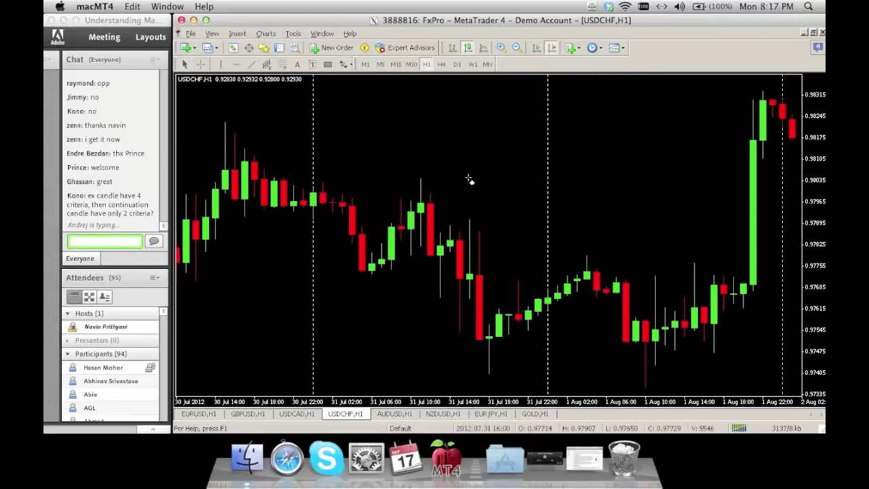
click(468, 202)
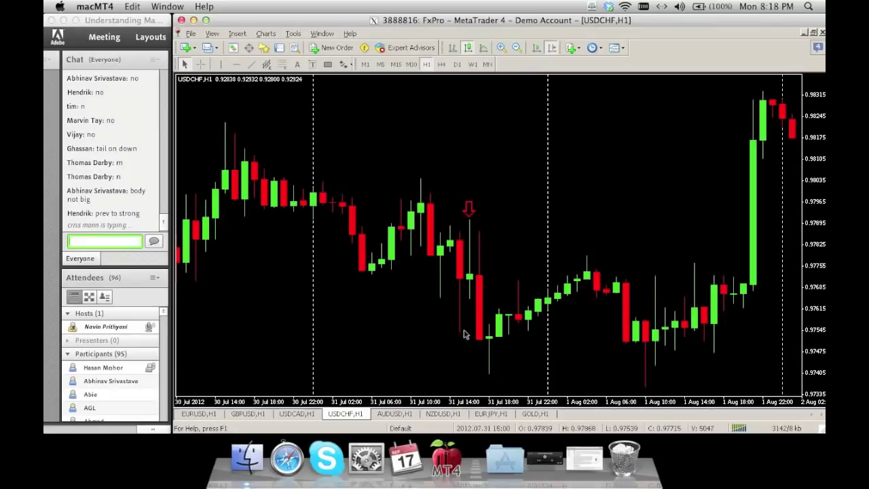
mouse_move(466, 334)
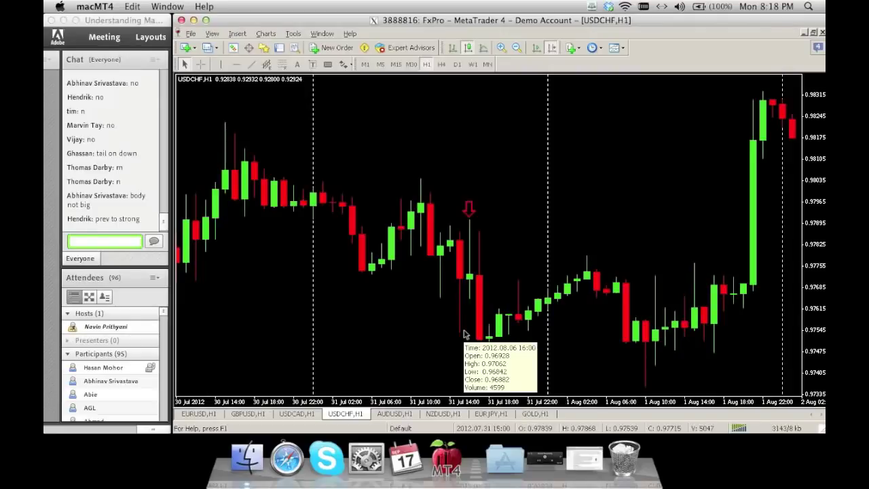
Step: Remove the arrow from the 31 July candle and place an arrow up sign beneath the green candle at 22:00 on 27 July 2012
key(BackSpace)
drag(314, 204, 559, 194)
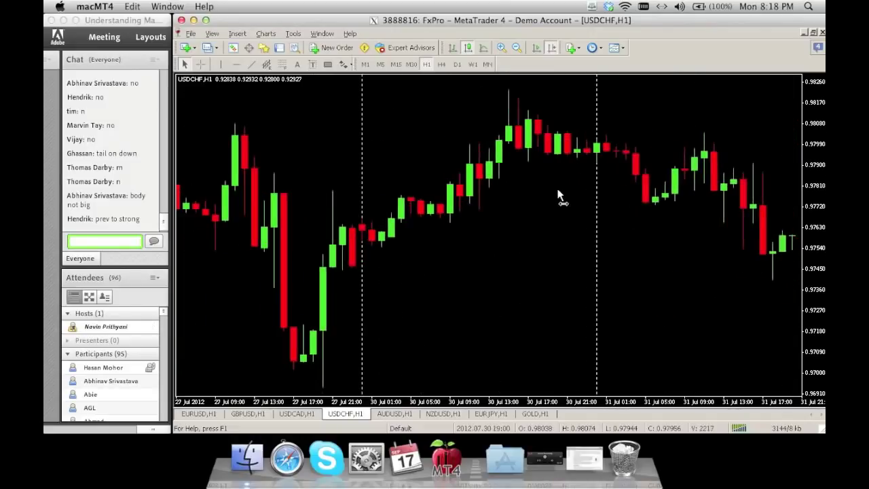
drag(400, 256, 561, 242)
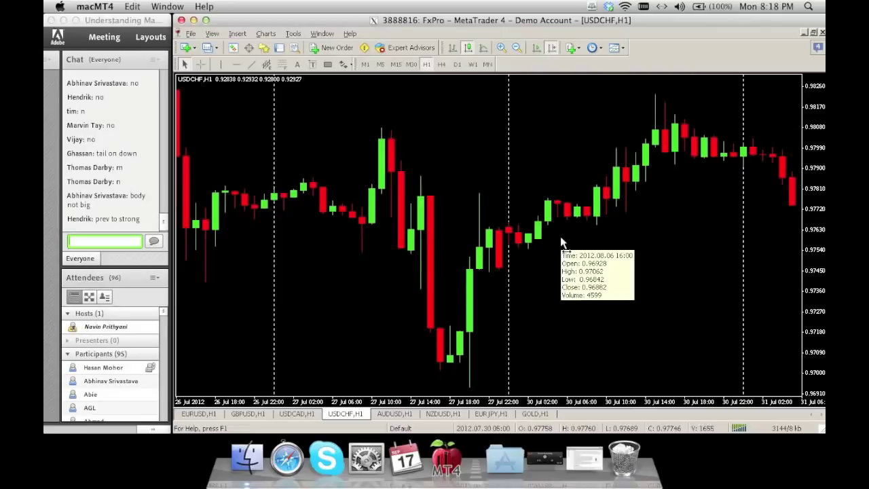
click(345, 65)
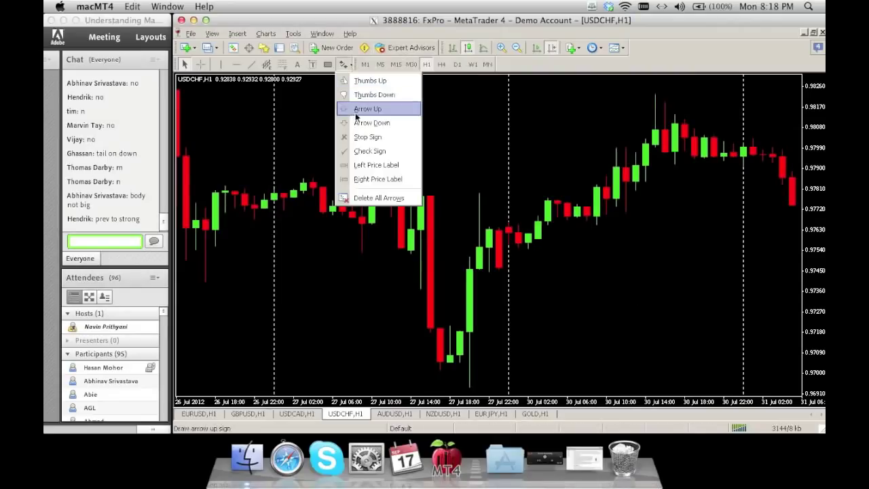
click(367, 109)
click(490, 278)
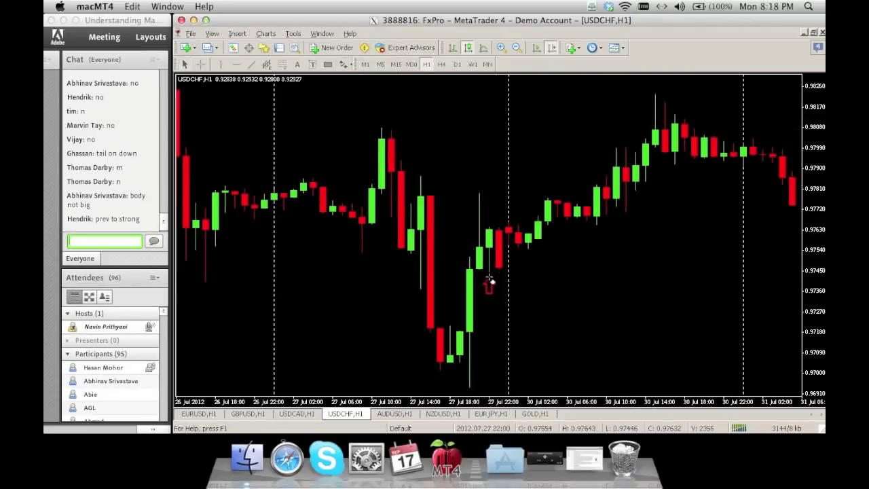
mouse_move(523, 302)
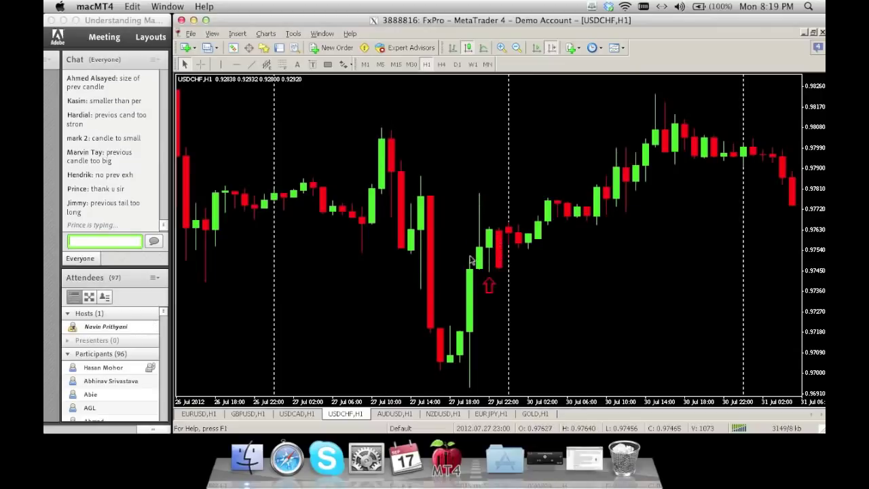
Step: Examine the earlier USDCHF H1 candles from 25 July back to 12 July 2012 for another long-tailed candle
drag(356, 295, 541, 201)
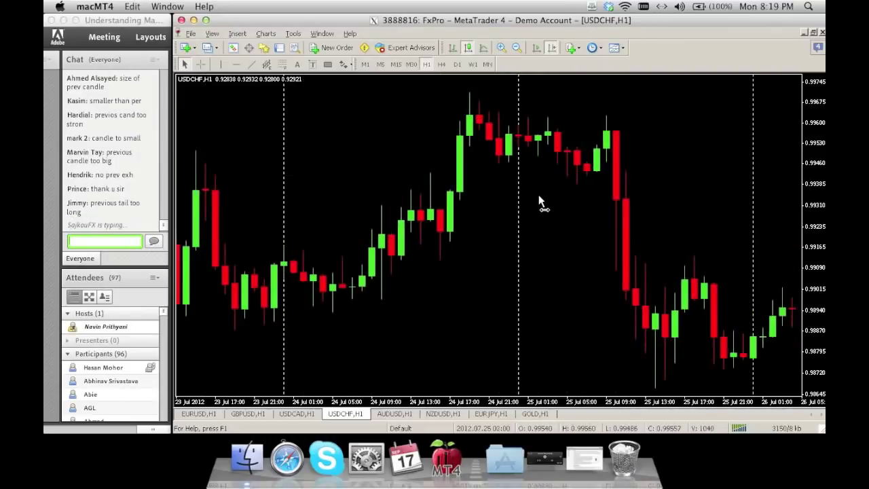
drag(330, 184, 548, 173)
drag(401, 194, 578, 193)
drag(444, 181, 561, 181)
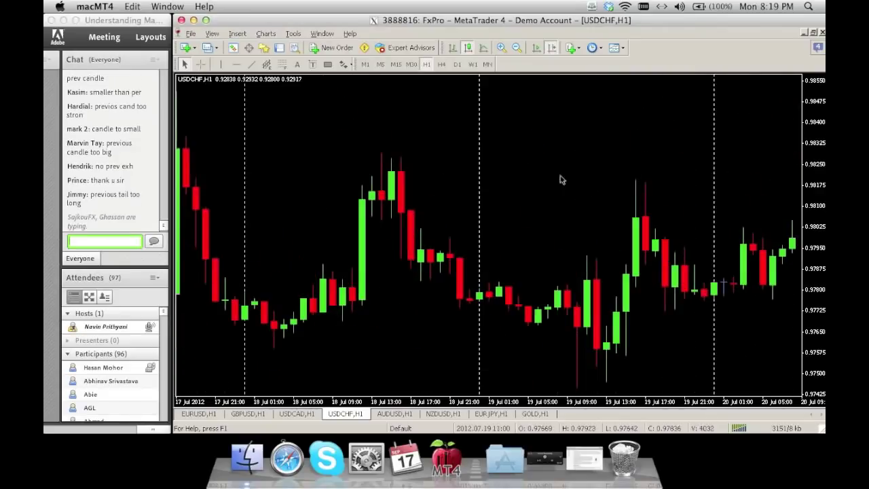
drag(448, 180, 556, 187)
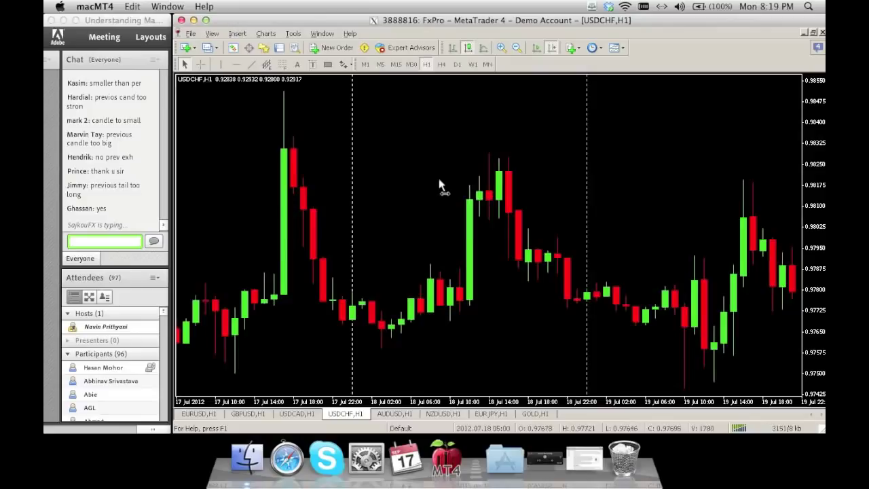
drag(440, 181, 488, 180)
drag(404, 183, 555, 170)
drag(419, 186, 501, 184)
drag(239, 163, 420, 159)
drag(301, 154, 512, 161)
scroll(510, 163, right, 3)
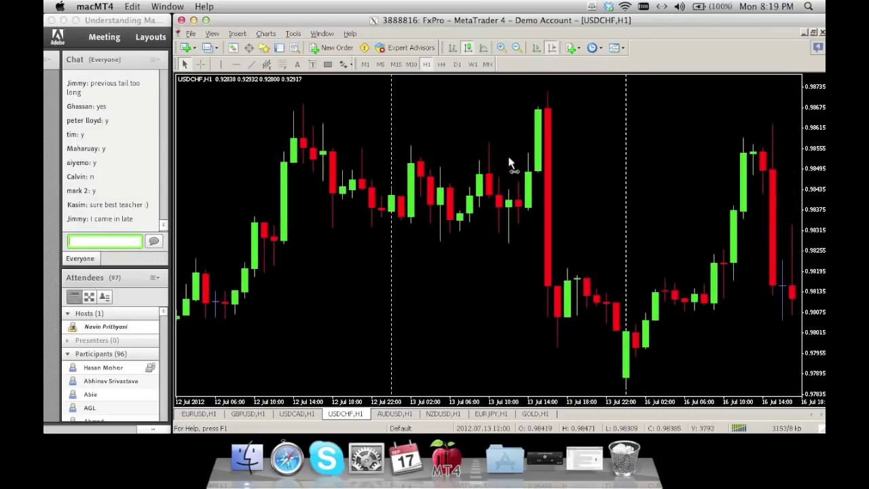
scroll(510, 164, left, 5)
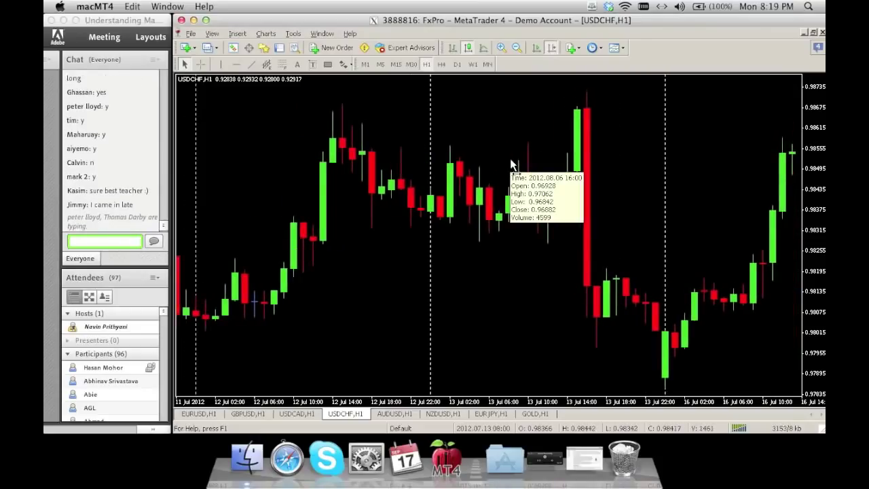
scroll(512, 163, right, 3)
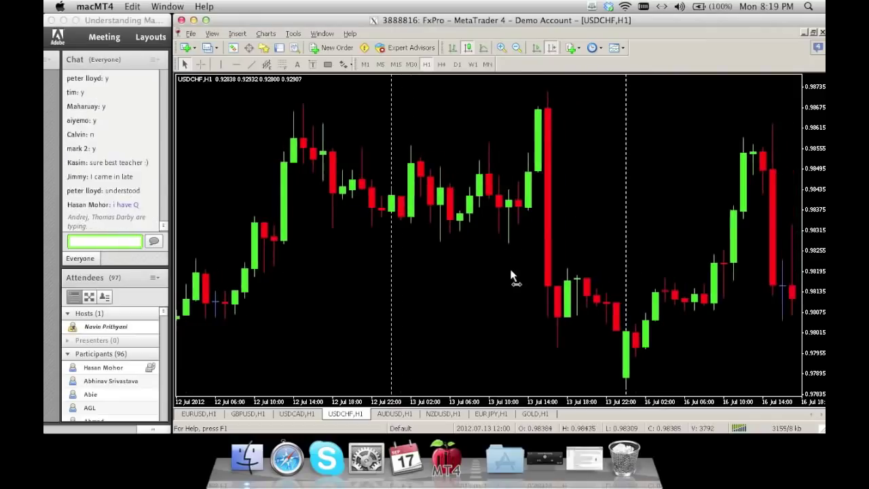
scroll(511, 271, right, 1)
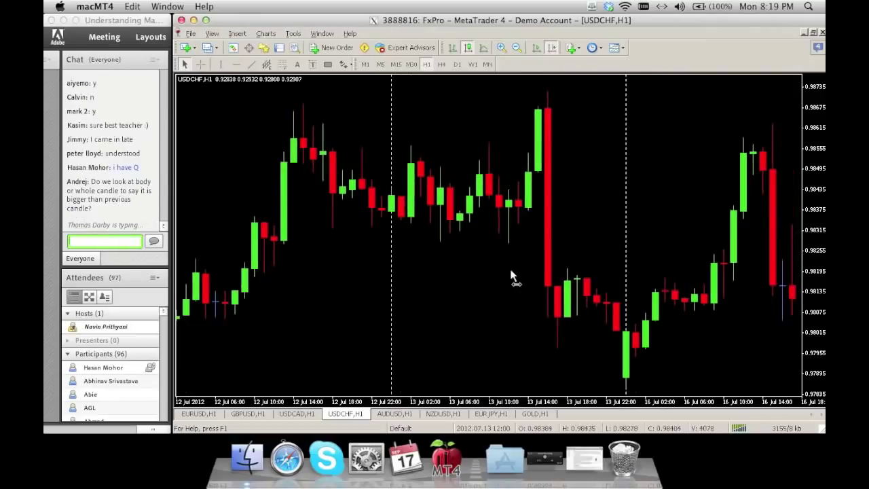
Step: Place an arrow down sign above the red candle with the long upper tail at 17:00 on 16 July 2012
click(345, 64)
click(362, 127)
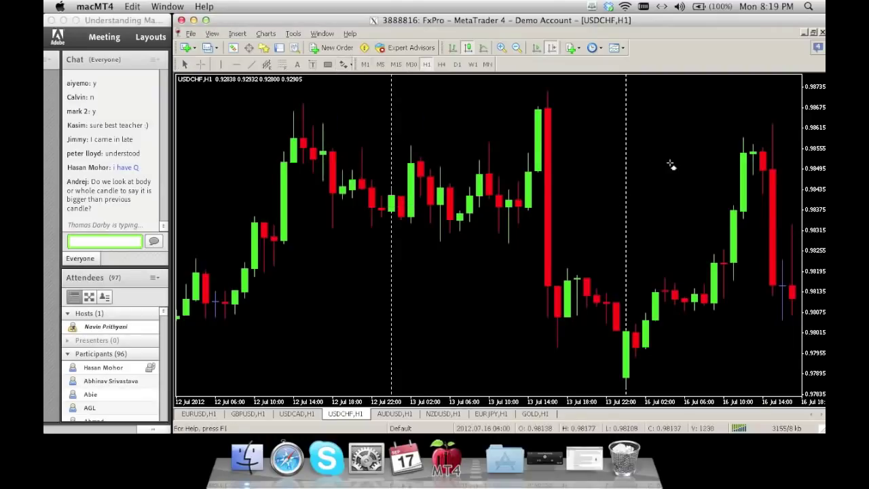
mouse_move(670, 165)
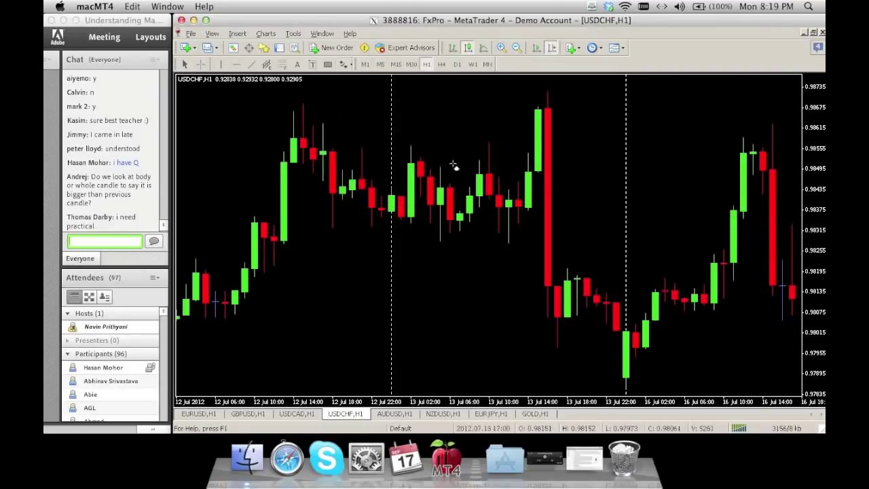
mouse_move(453, 164)
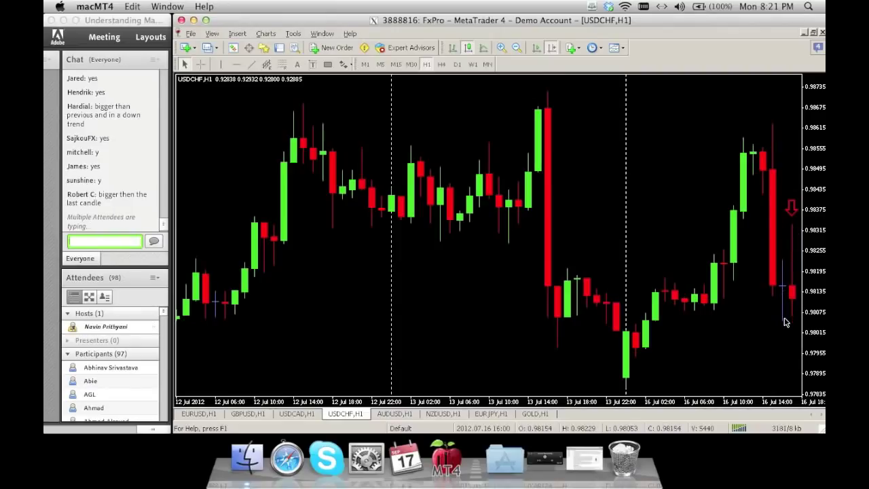
mouse_move(786, 322)
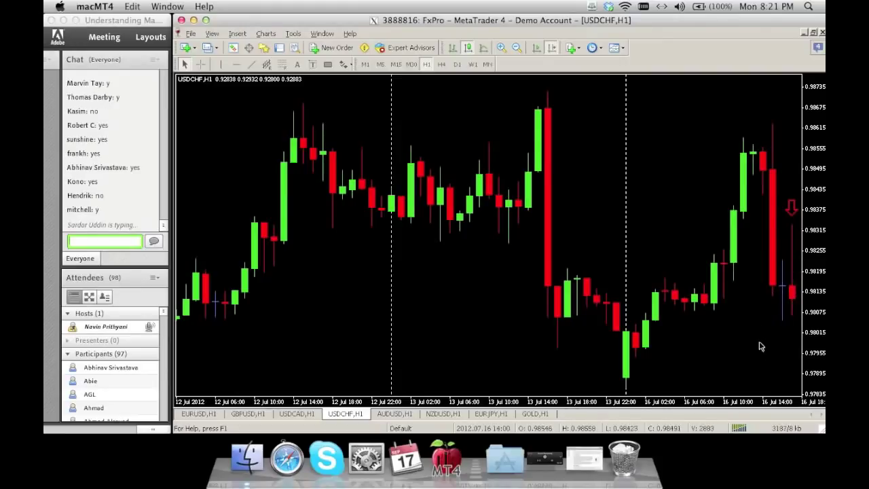
mouse_move(738, 347)
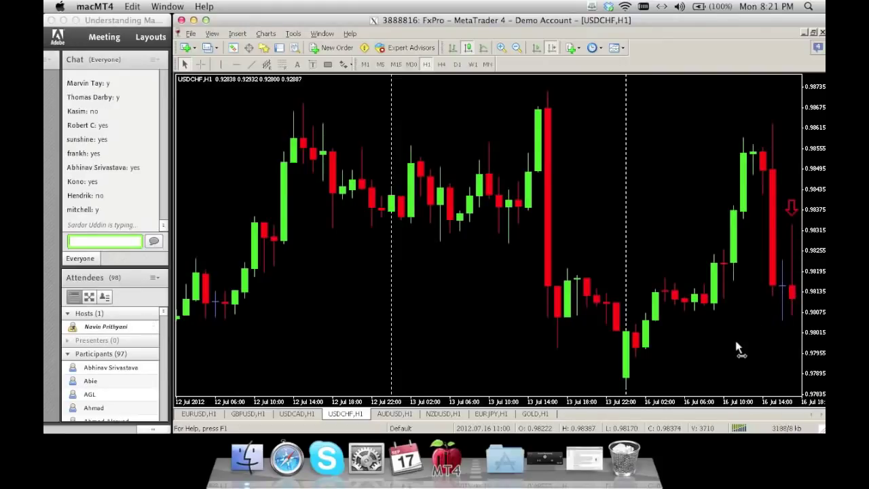
Step: Examine the candles following the long-tailed 16 July candle and those of 12 and 13 July 2012, and read the attendees' chat messages
scroll(734, 349, down, 3)
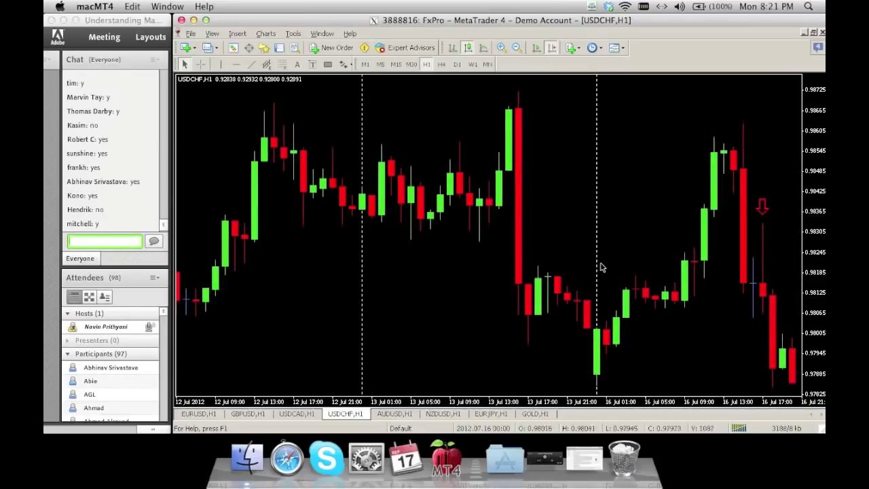
mouse_move(600, 266)
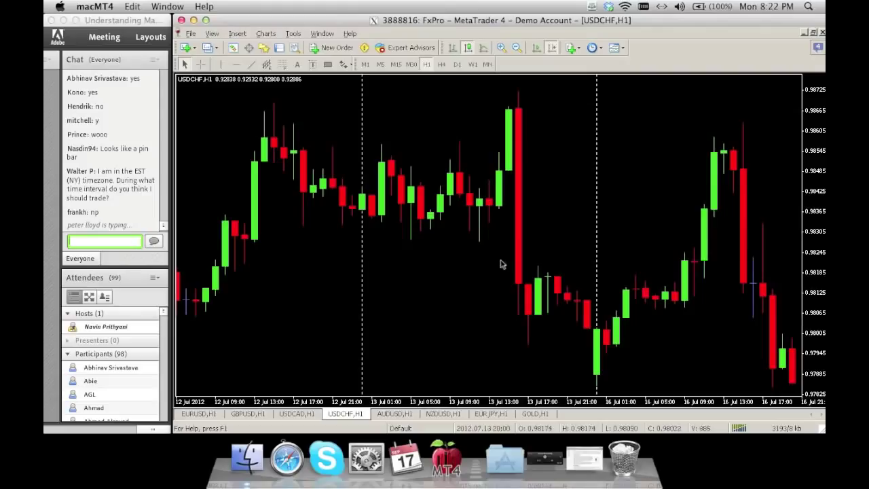
mouse_move(207, 248)
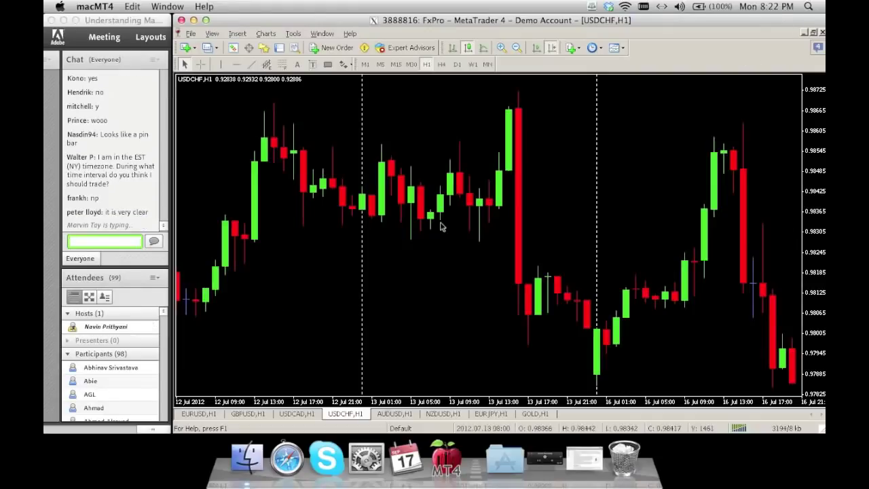
mouse_move(441, 226)
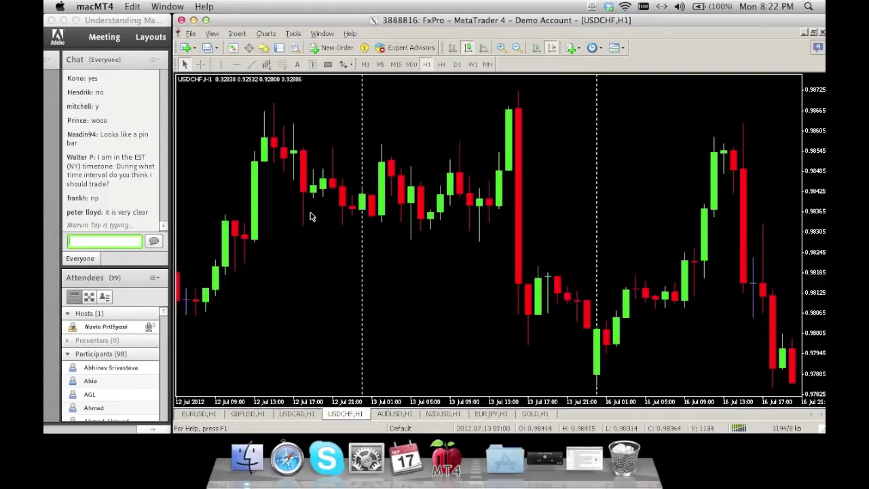
mouse_move(260, 214)
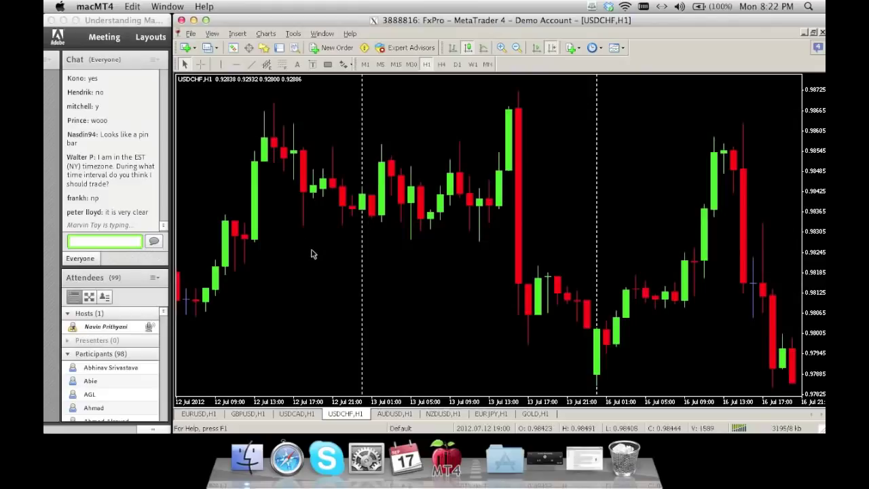
mouse_move(312, 254)
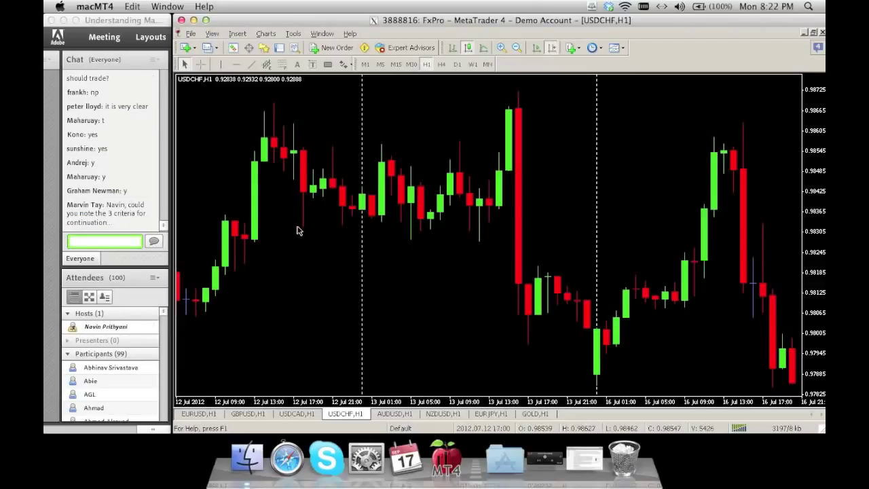
mouse_move(297, 235)
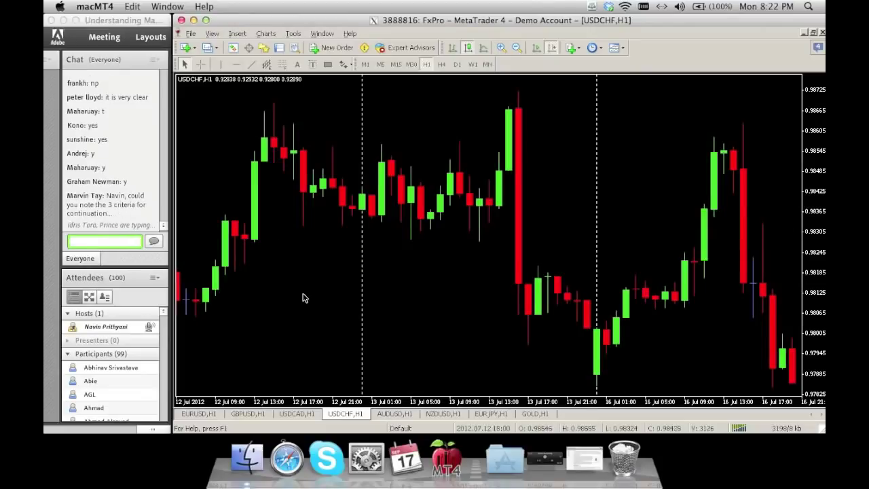
mouse_move(303, 297)
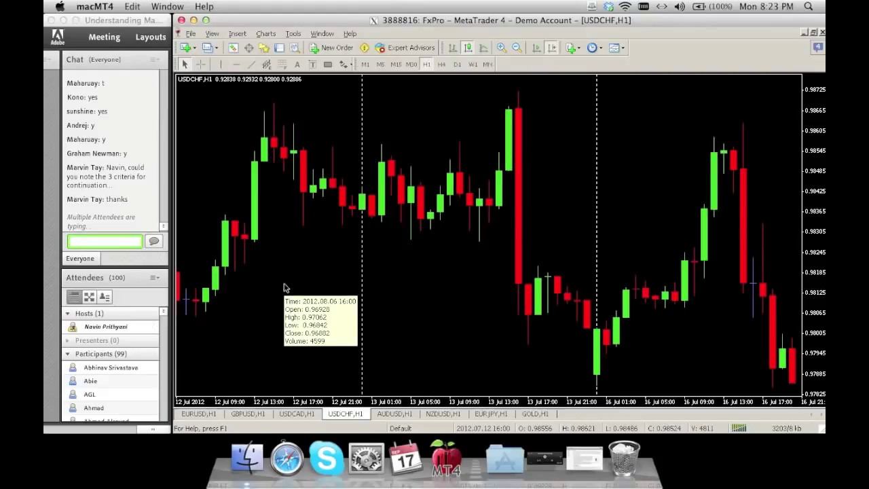
mouse_move(410, 301)
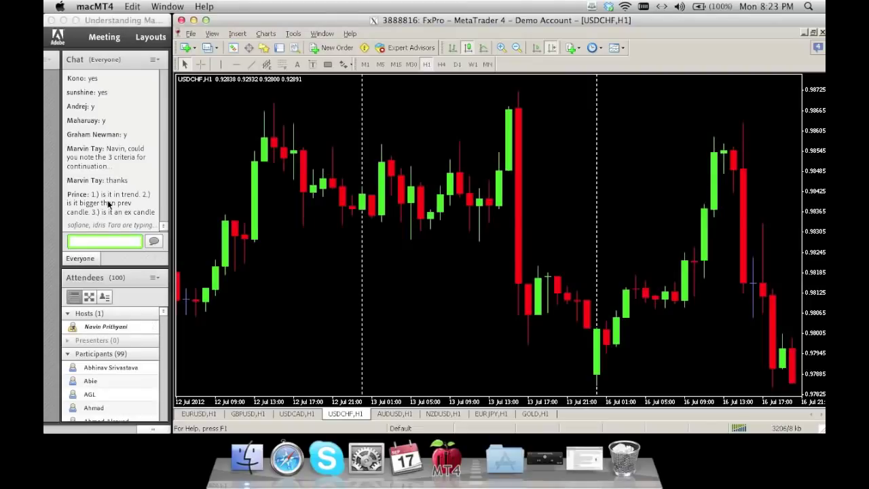
Step: Examine the older USDCHF H1 candles from 12 July back to 29 June 2012 for further examples
drag(295, 282, 345, 278)
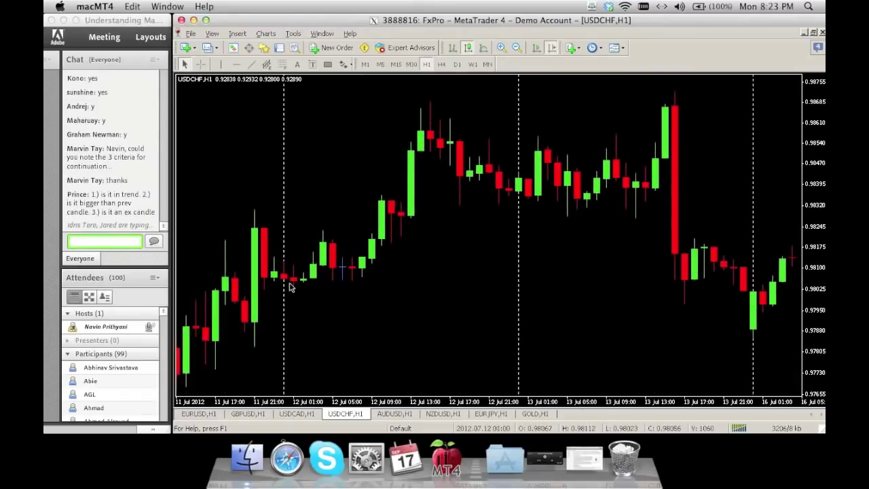
mouse_move(292, 288)
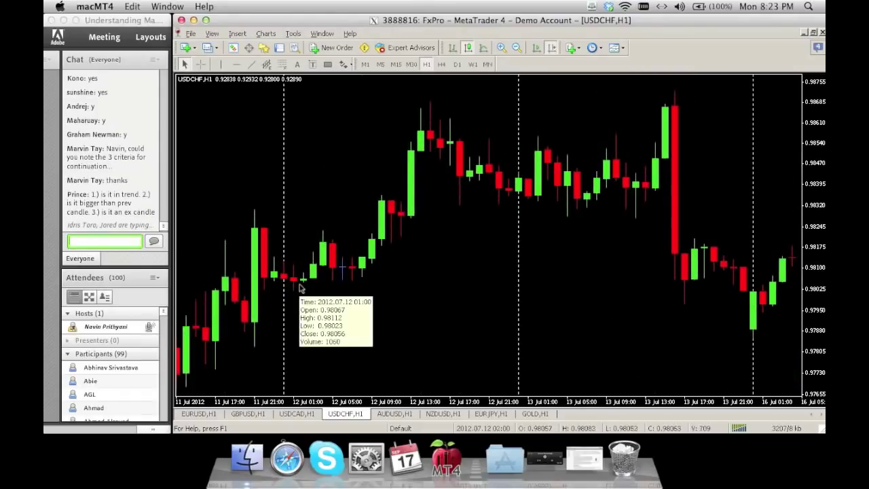
mouse_move(285, 236)
mouse_down()
mouse_move(286, 216)
mouse_move(457, 199)
mouse_up()
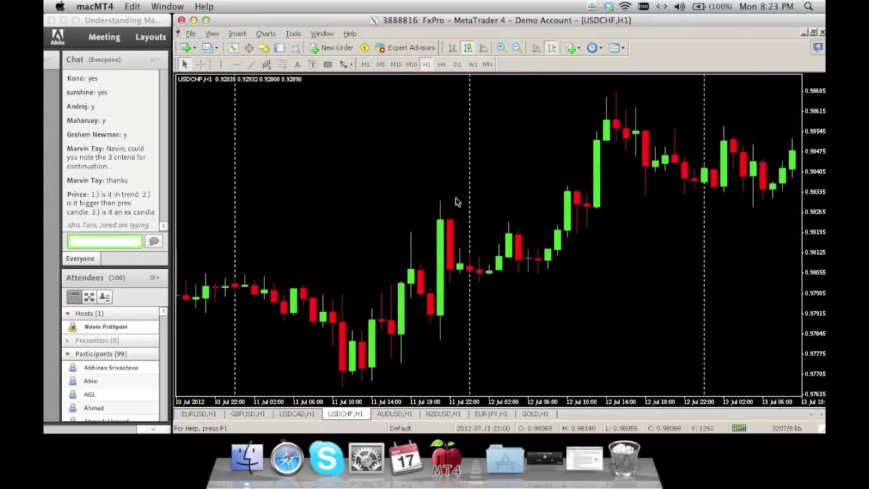
mouse_move(296, 214)
mouse_down()
mouse_move(508, 215)
mouse_move(642, 204)
mouse_up()
drag(332, 170, 382, 169)
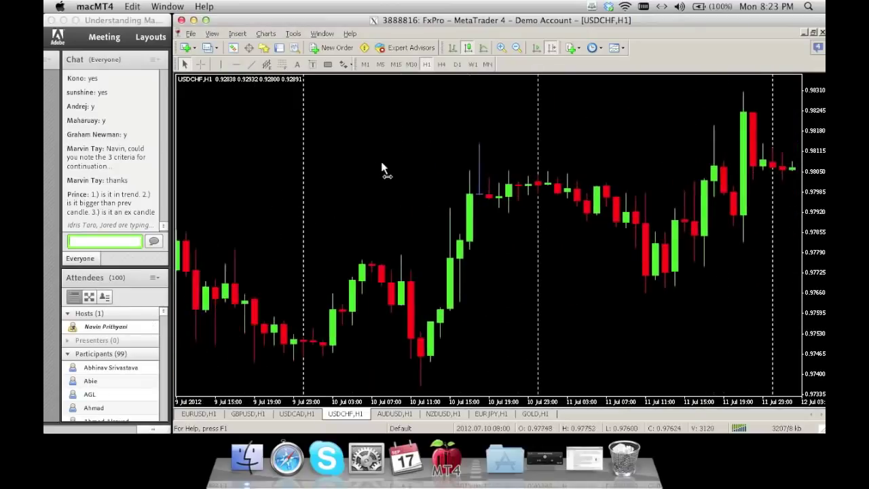
mouse_move(382, 169)
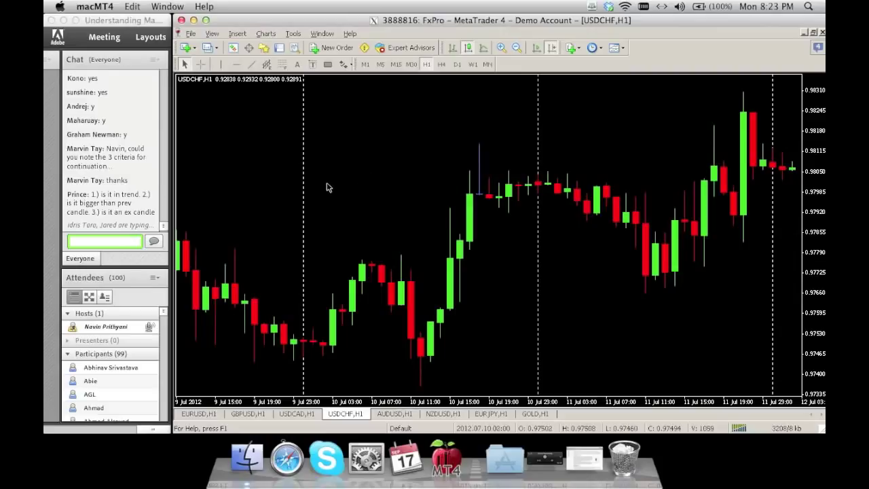
drag(326, 184, 575, 181)
drag(478, 157, 581, 146)
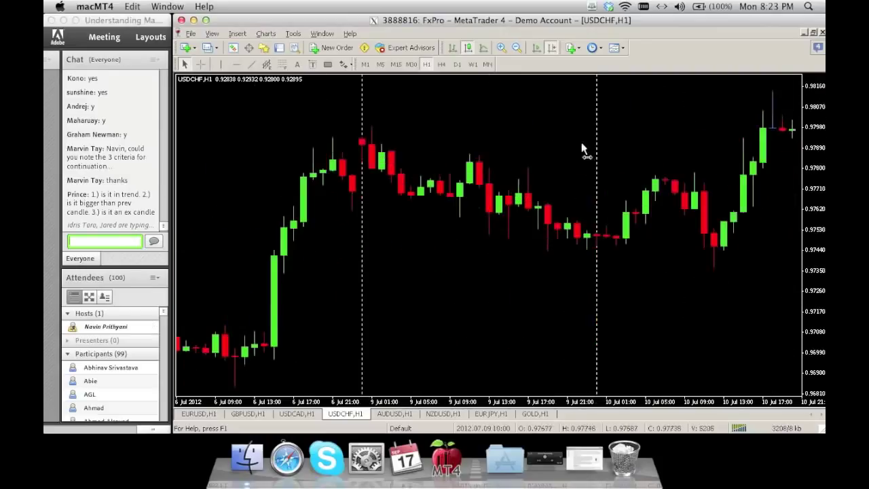
drag(354, 169, 485, 169)
drag(334, 204, 537, 206)
drag(353, 202, 512, 202)
drag(206, 203, 576, 204)
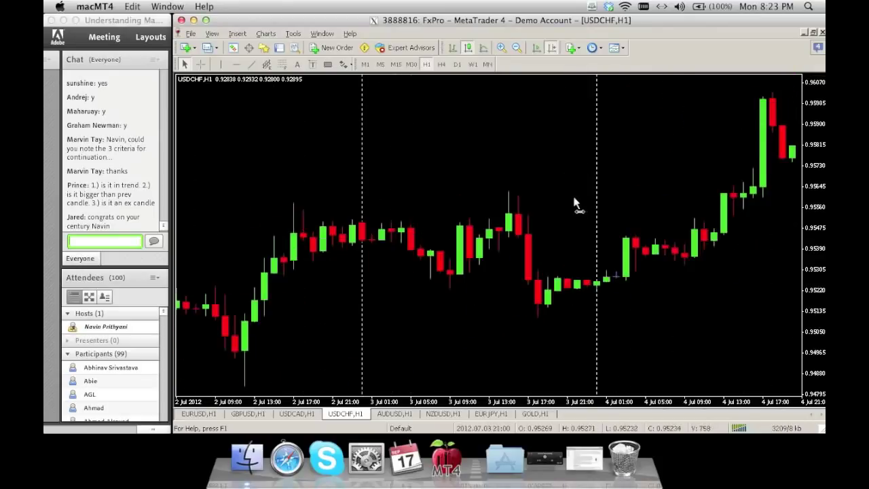
drag(353, 196, 521, 193)
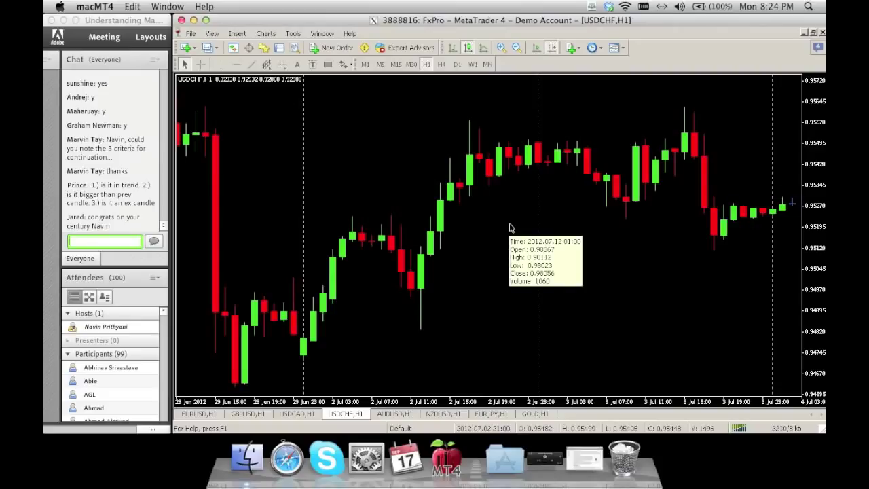
mouse_move(482, 239)
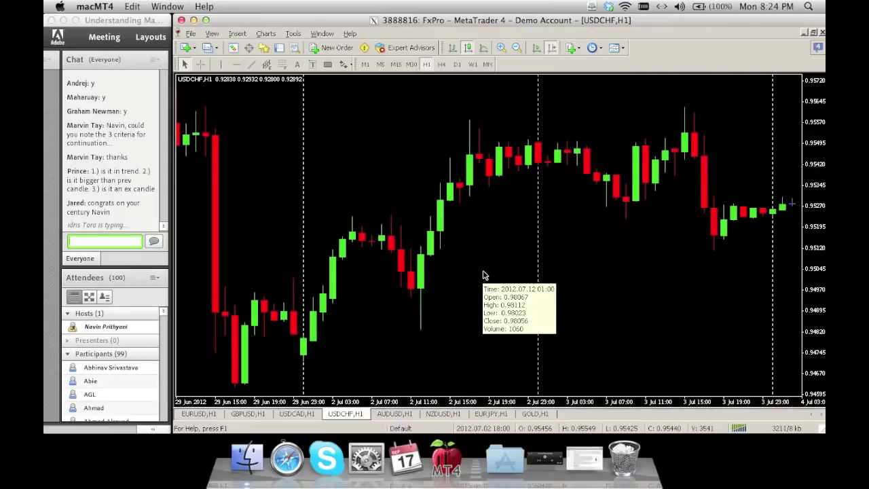
Step: Examine the older USDCHF H1 candles from 29 June back to 20 June 2012 for another example
scroll(548, 233, left, 6)
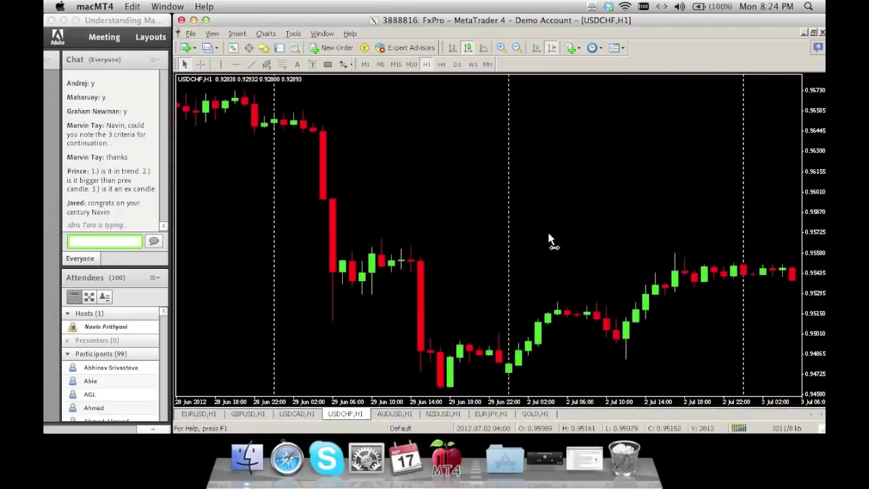
scroll(543, 234, left, 7)
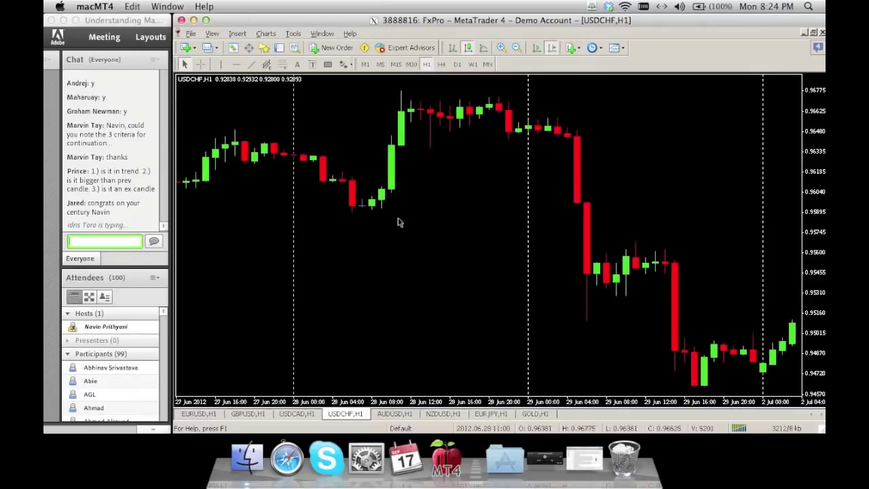
mouse_move(399, 222)
scroll(398, 222, left, 7)
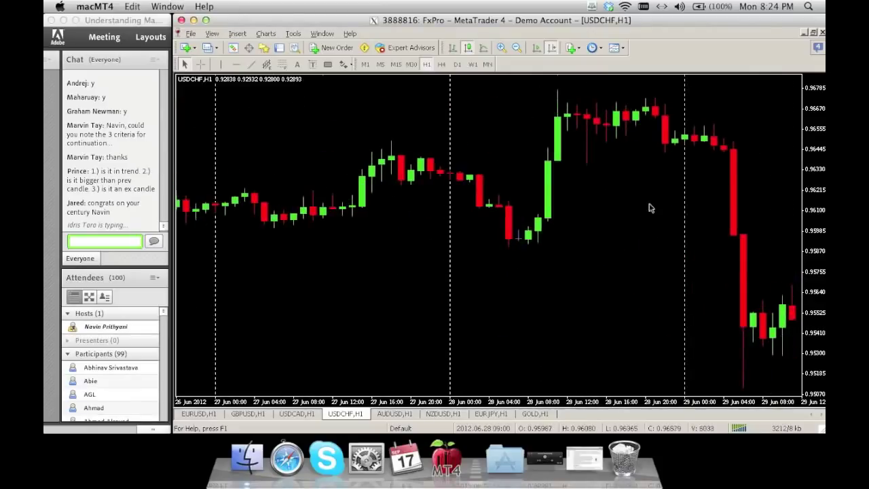
drag(388, 198, 555, 176)
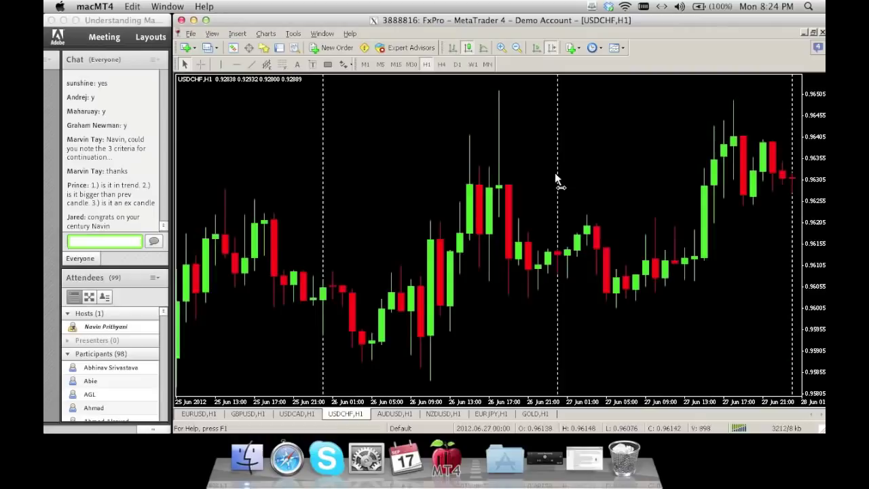
drag(358, 214, 576, 217)
scroll(438, 212, left, 3)
scroll(435, 219, left, 4)
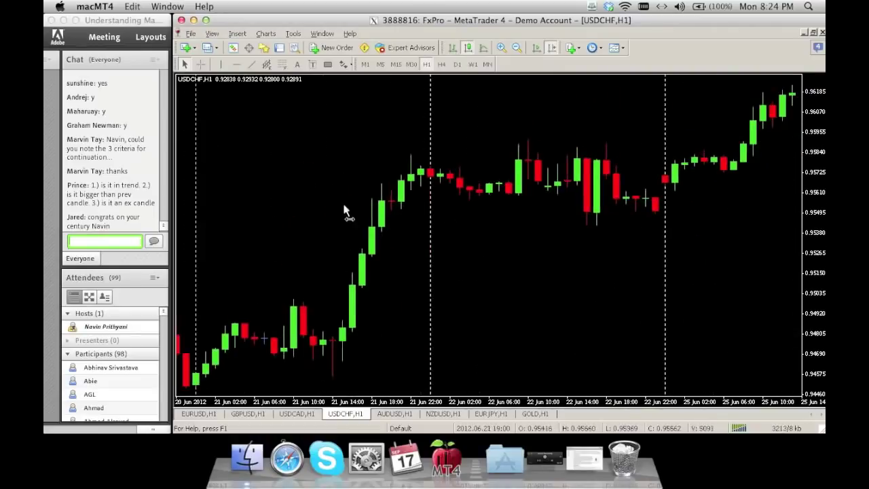
drag(345, 210, 476, 197)
scroll(489, 214, left, 5)
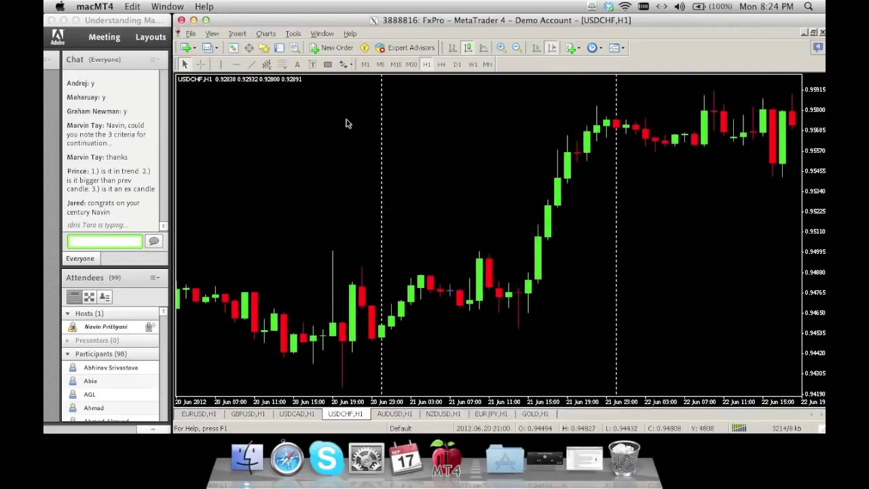
Step: Place an arrow up sign below the green candle with the upper tail at 18:00 on 21 June 2012
click(343, 64)
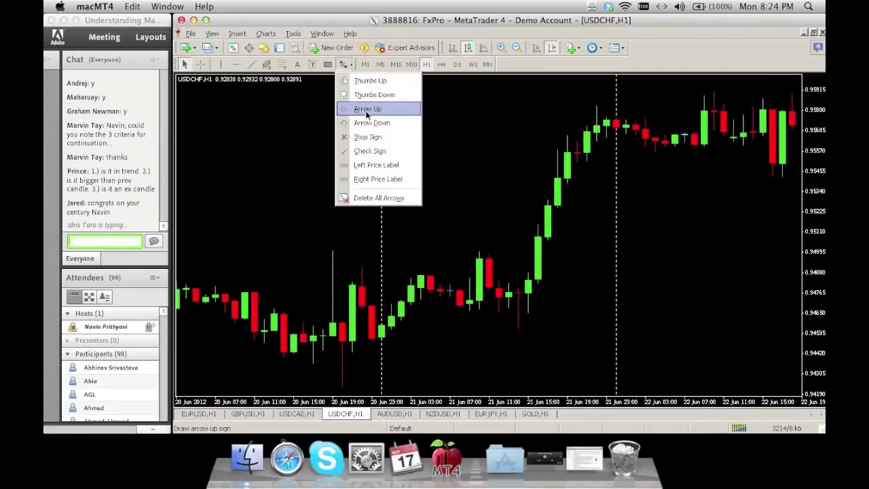
click(372, 110)
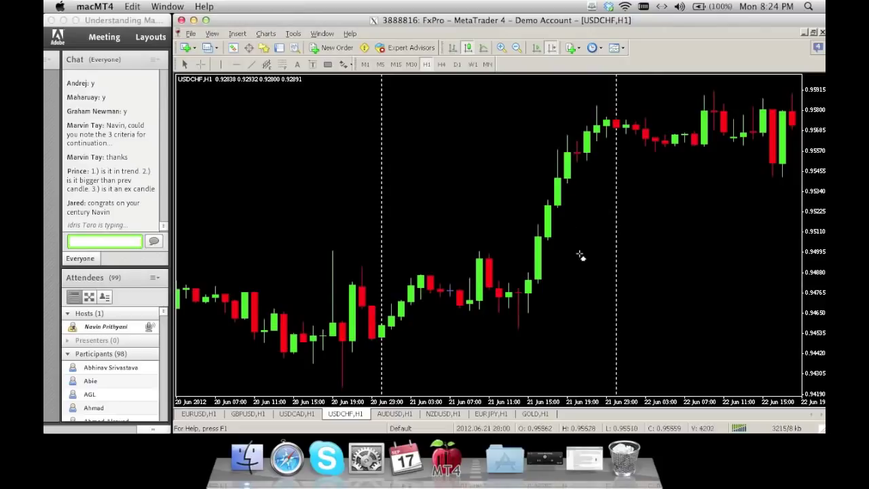
click(557, 211)
mouse_move(643, 259)
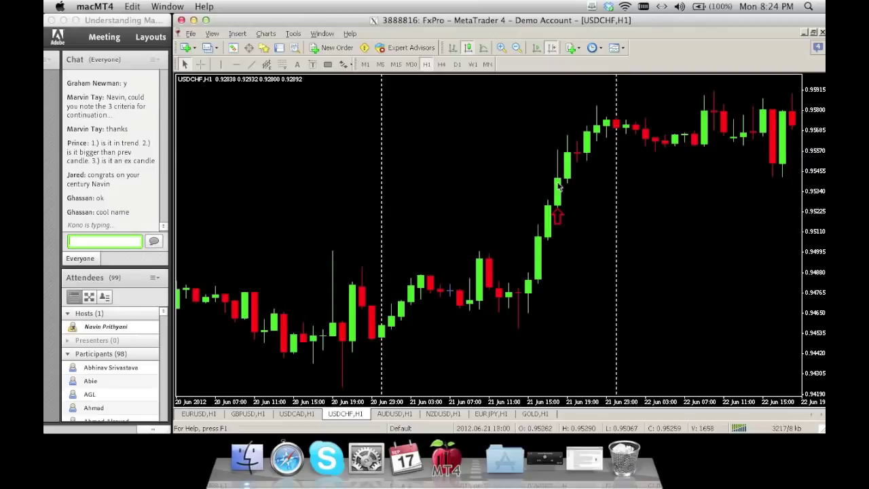
mouse_move(561, 205)
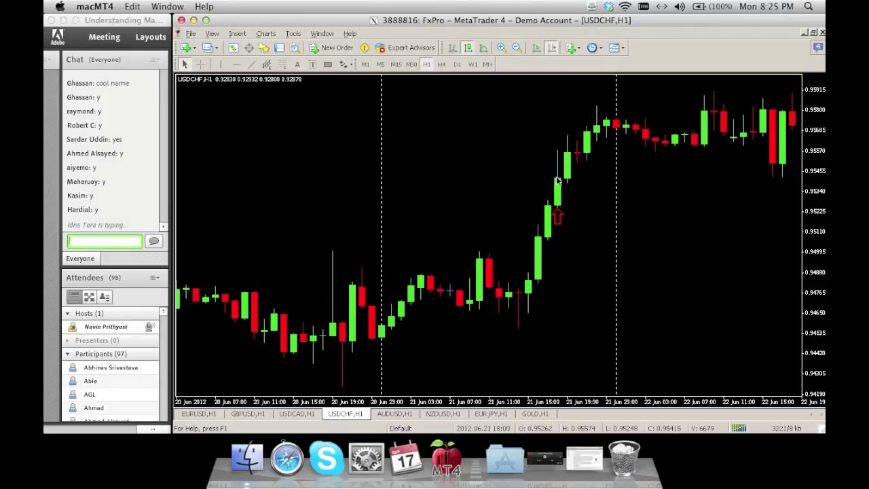
mouse_move(558, 182)
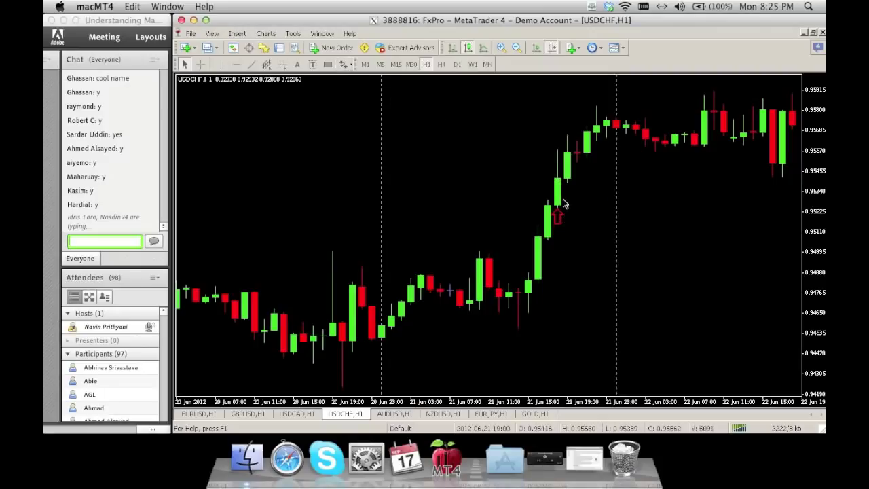
Step: Place an arrow down sign beside the upper tail of the 18:00 candle on 21 June 2012
click(344, 65)
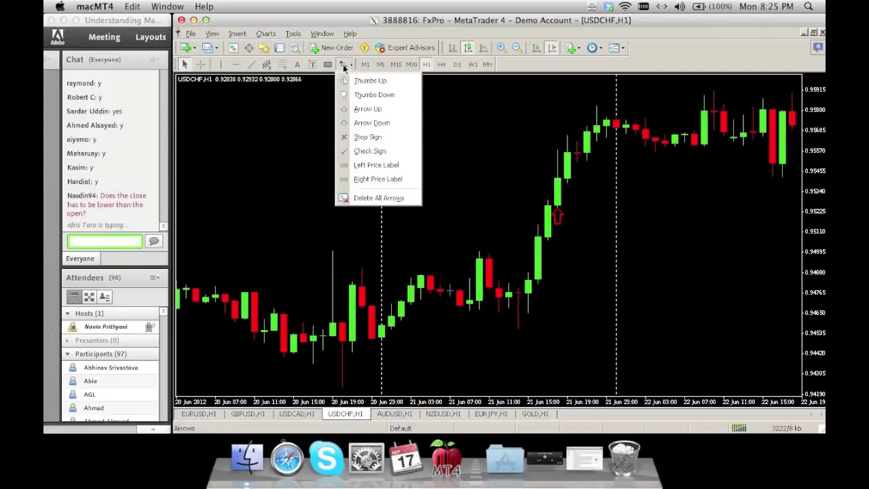
click(369, 108)
click(548, 155)
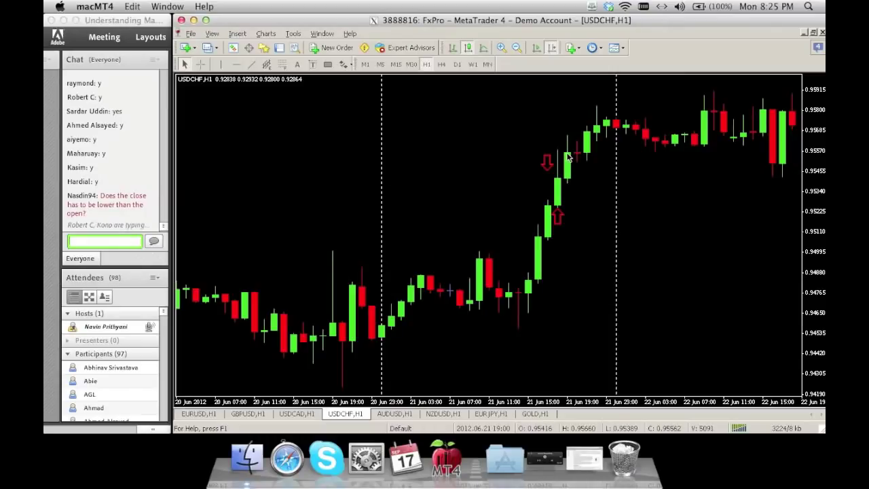
mouse_move(568, 157)
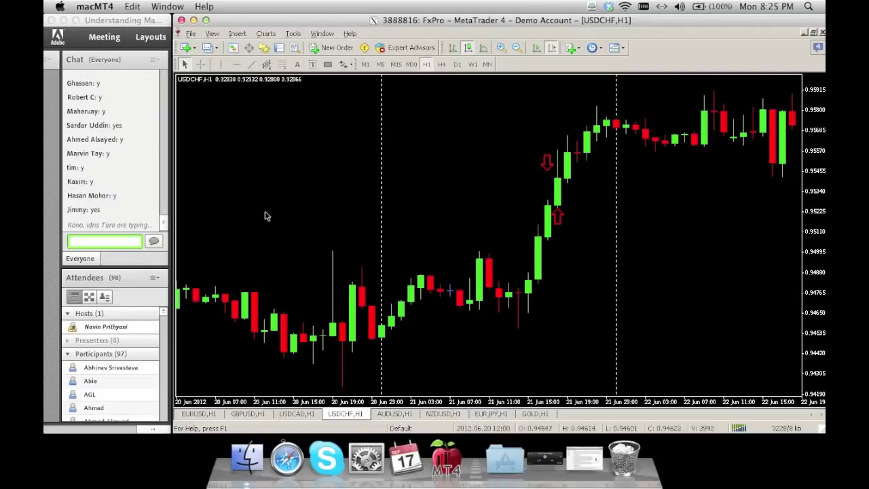
Step: Remove the arrows from the 21 June candle and place an arrow up sign below the red 18:00 candle on 19 June 2012
mouse_move(266, 215)
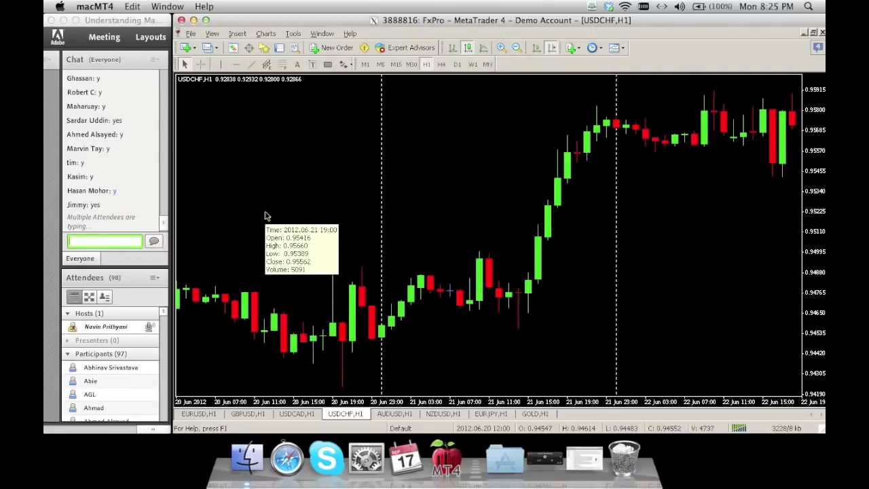
drag(330, 156, 400, 165)
drag(285, 168, 514, 174)
drag(424, 175, 445, 176)
click(345, 64)
click(360, 108)
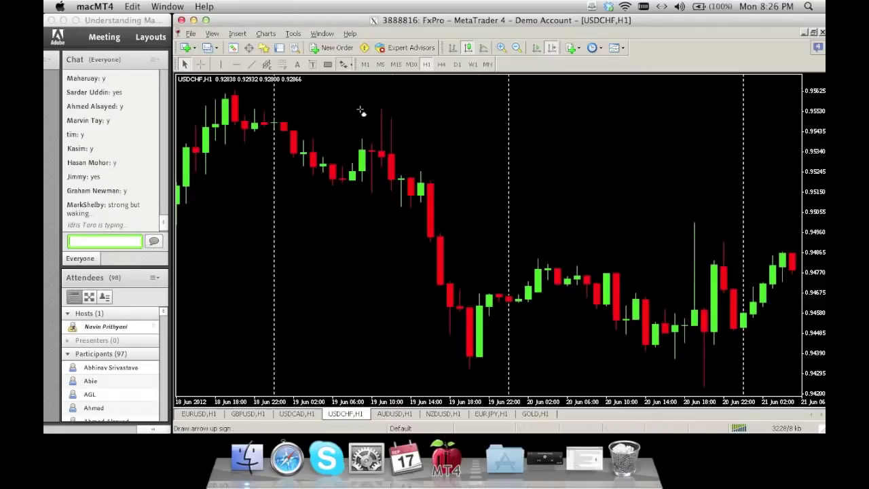
click(450, 340)
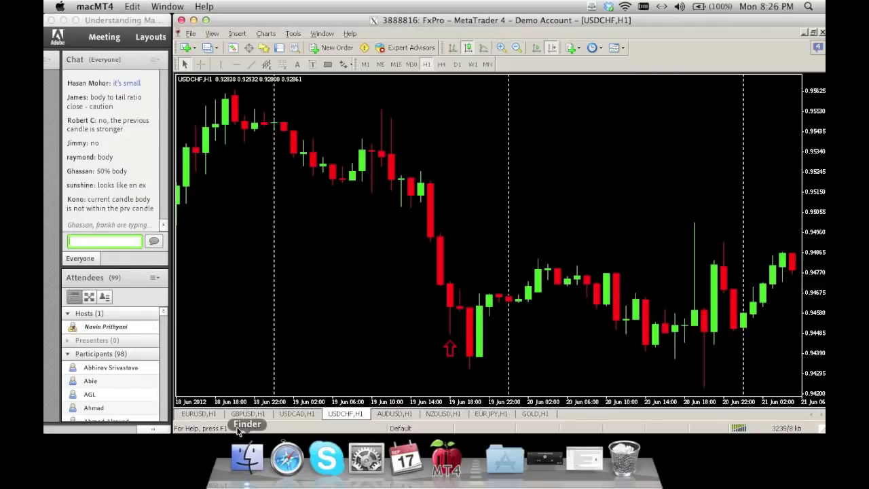
mouse_move(360, 311)
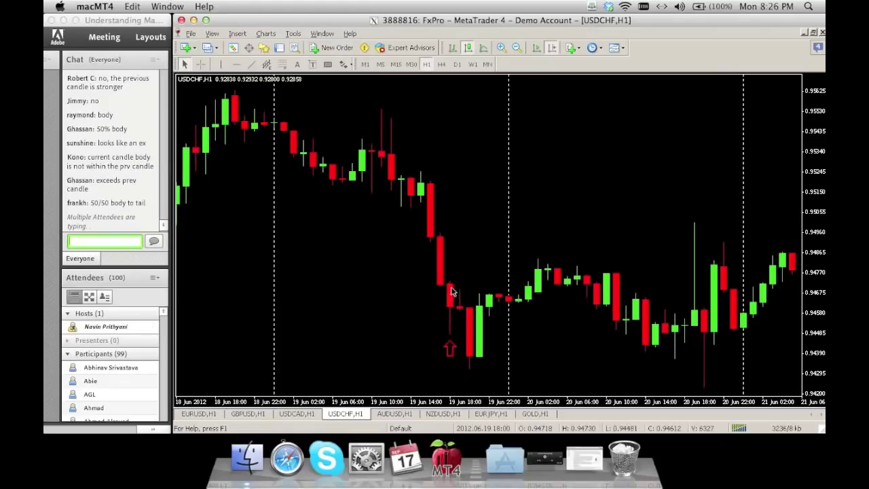
Step: Draw a small rectangle over the upper end of the red 18:00 candle's body on 19 June 2012
click(328, 64)
mouse_move(450, 281)
mouse_down()
mouse_move(456, 304)
mouse_move(459, 292)
mouse_up()
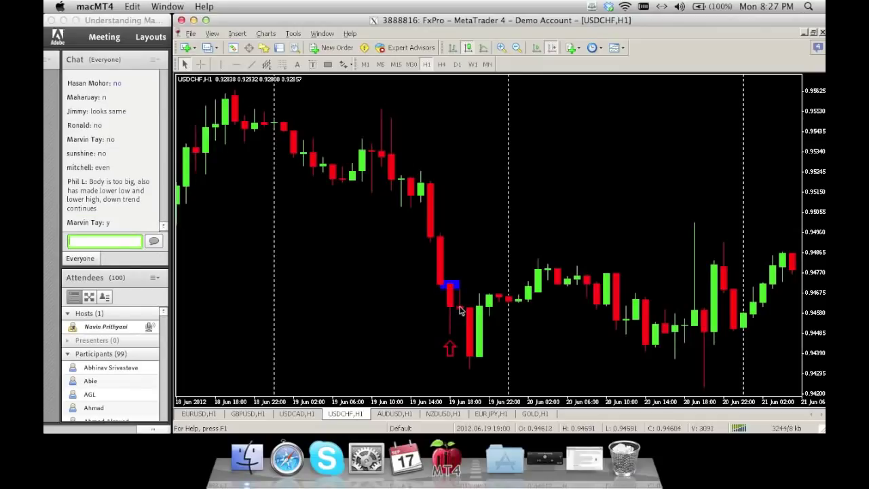
mouse_move(461, 310)
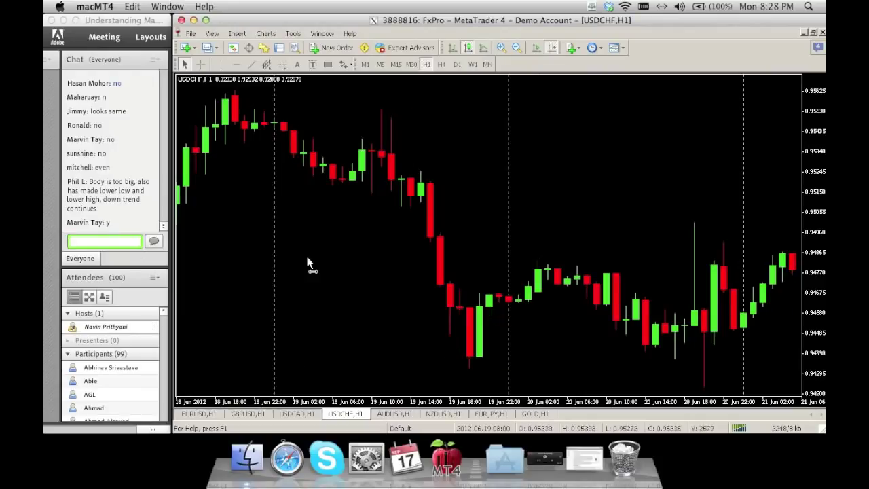
Step: Clear the 19 June marks and place an arrow up sign below the green candle with the long lower tail at 10:00 on 18 June 2012
drag(311, 264, 471, 256)
drag(377, 248, 421, 247)
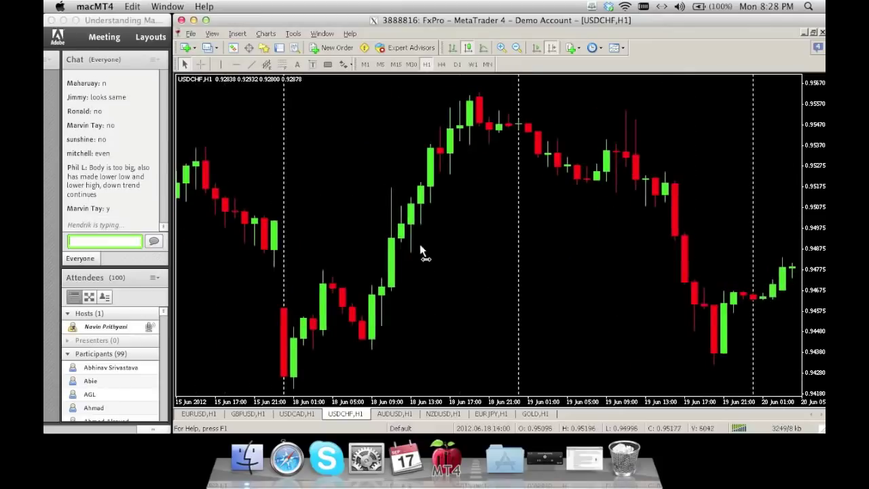
click(344, 64)
click(352, 112)
click(394, 295)
double_click(396, 301)
scroll(389, 347, right, 2)
drag(381, 303, 363, 329)
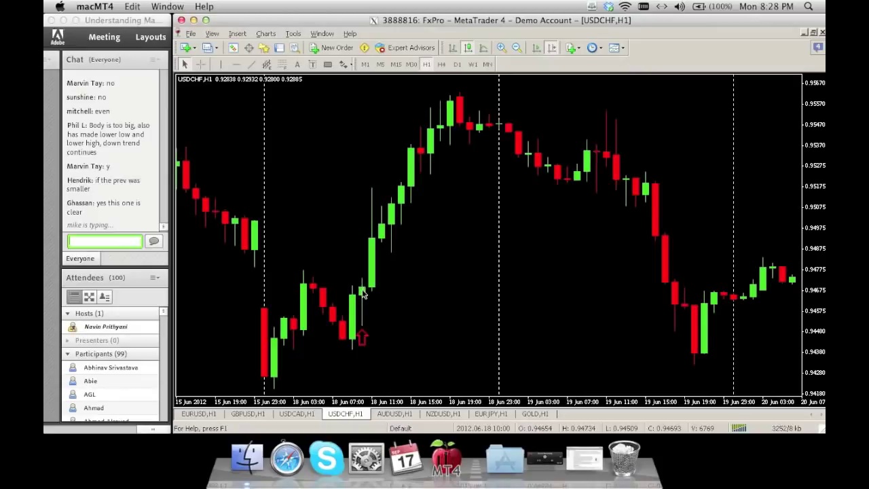
mouse_move(365, 324)
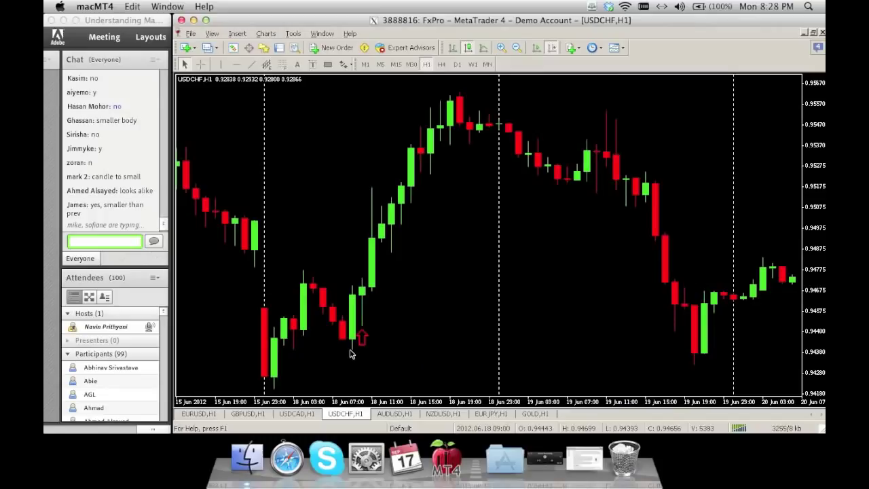
mouse_move(352, 352)
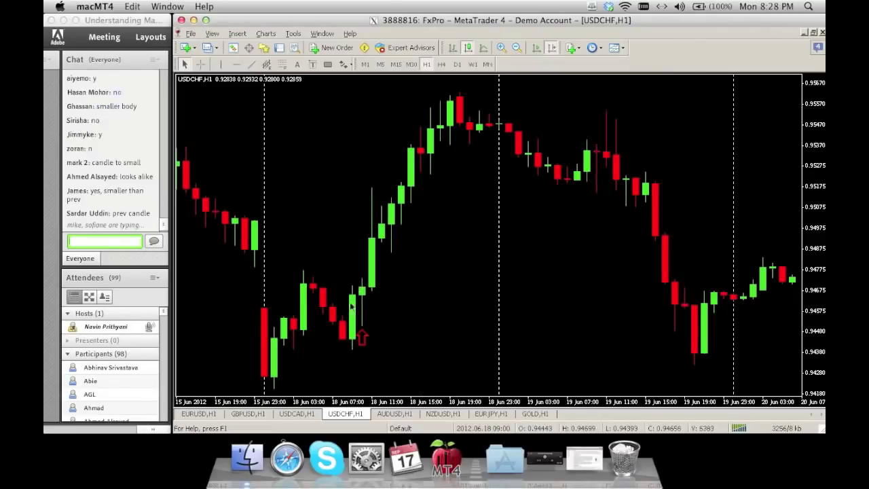
mouse_move(352, 296)
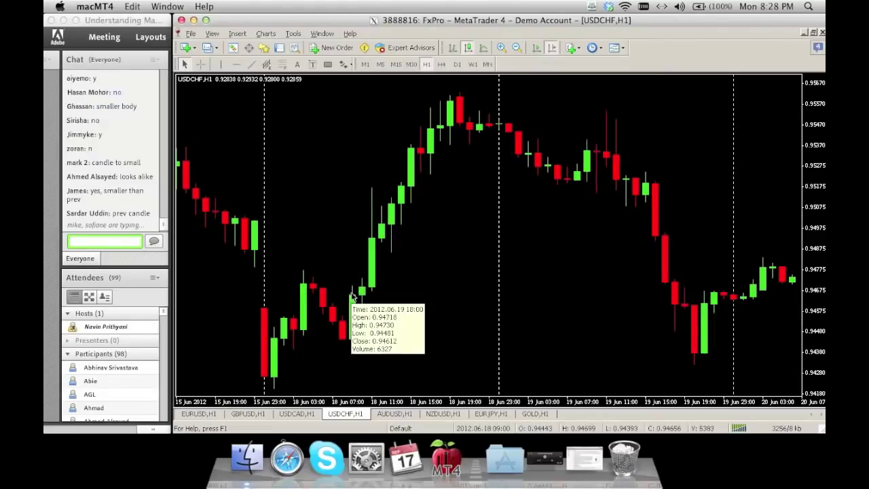
Step: Place a stop sign below the 10:00 candle on 18 June 2012 and move the arrow up sign under the 11:00 candle
click(365, 333)
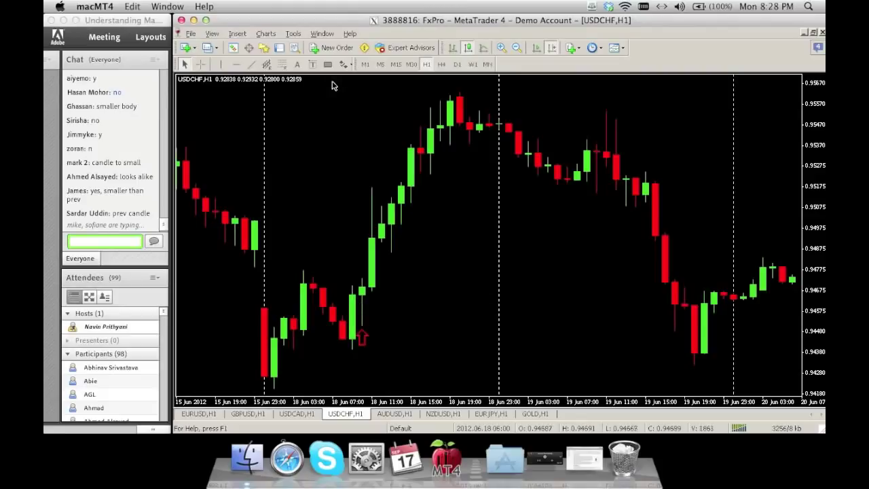
click(344, 63)
click(360, 139)
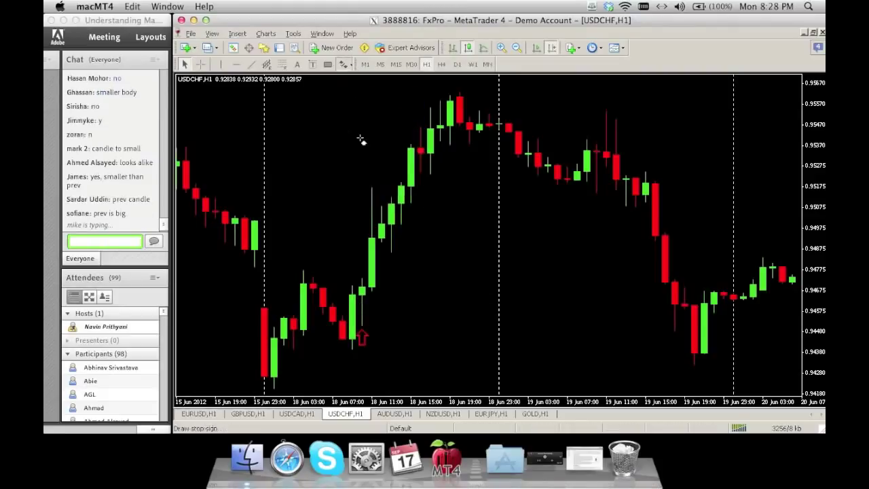
click(365, 345)
mouse_move(361, 336)
mouse_down()
mouse_move(378, 305)
mouse_move(372, 292)
mouse_up()
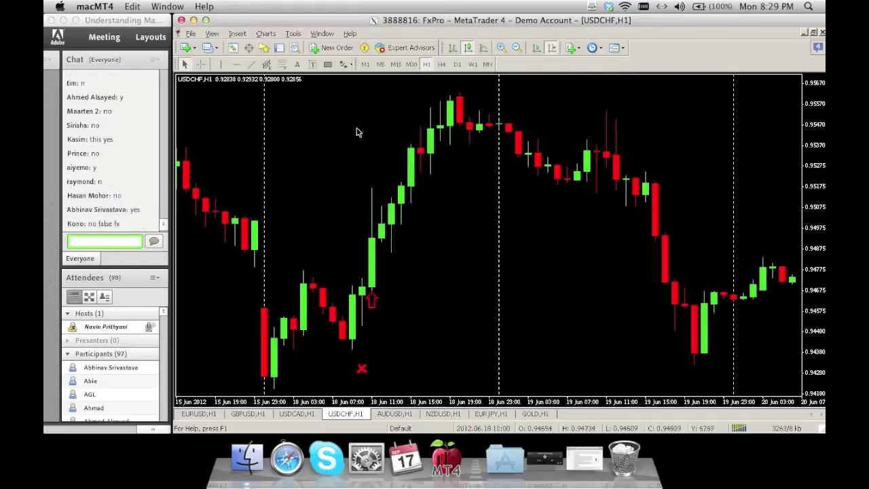
Step: Draw a rectangle between the 12:00 and 13:00 candles on 18 June 2012, spanning the lower tail of the 13:00 candle
click(327, 64)
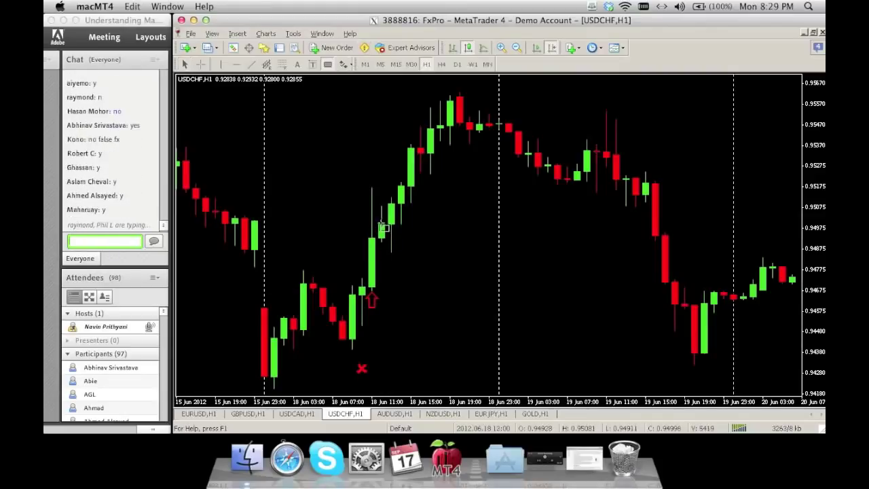
drag(382, 251, 391, 225)
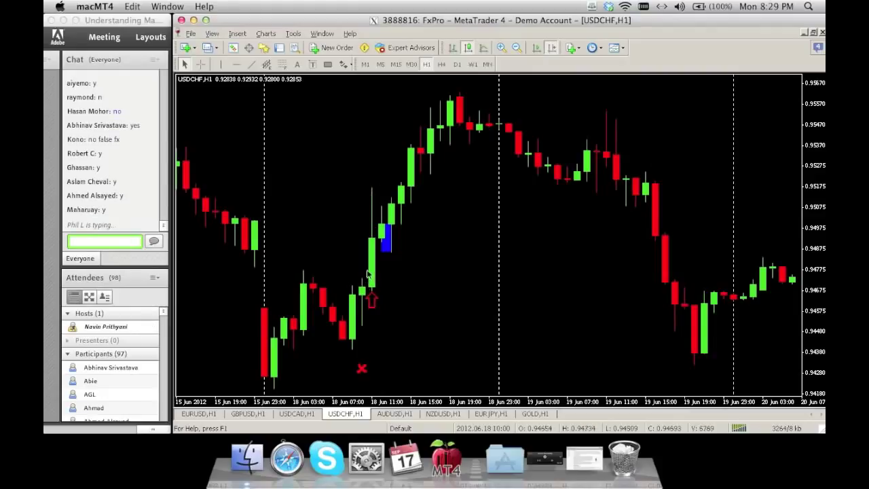
mouse_move(375, 204)
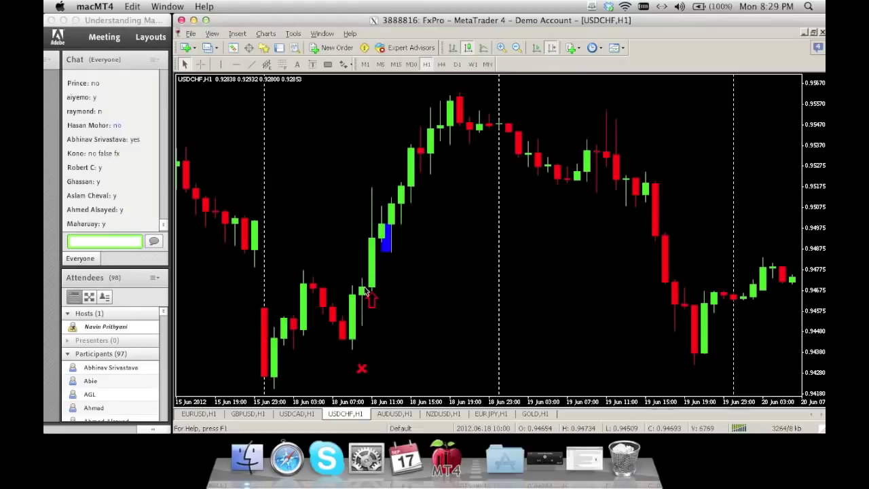
mouse_move(365, 289)
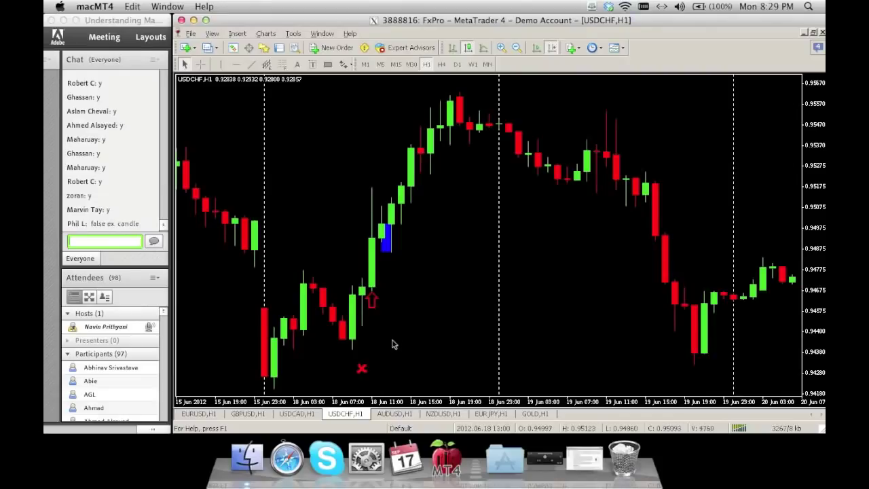
mouse_move(393, 350)
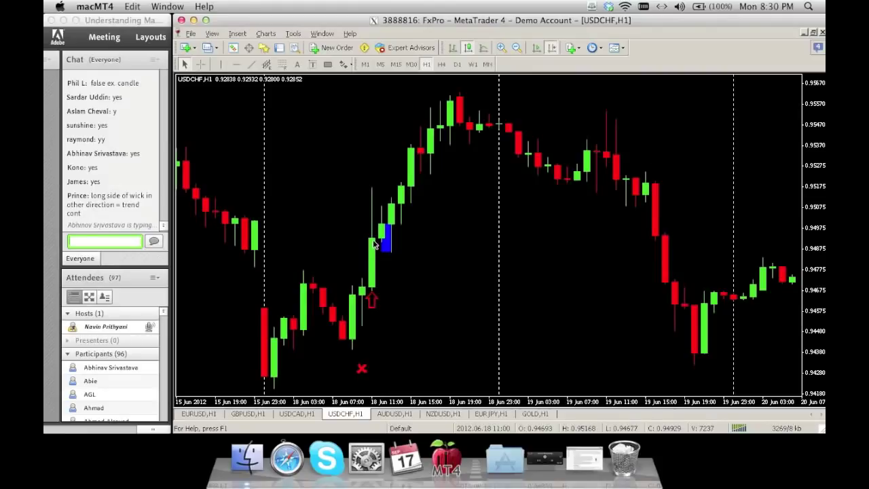
Step: Place an arrow down sign beside the long upper tail of the 11:00 candle on 18 June 2012
click(345, 64)
click(359, 123)
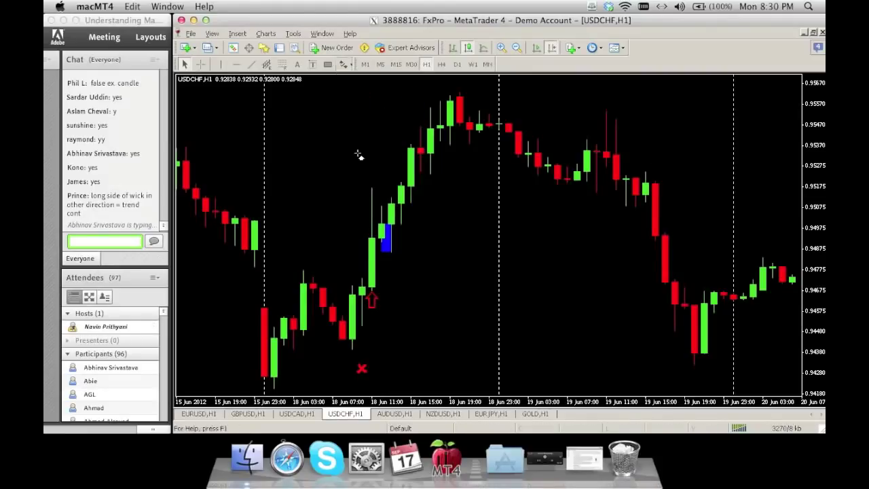
click(365, 208)
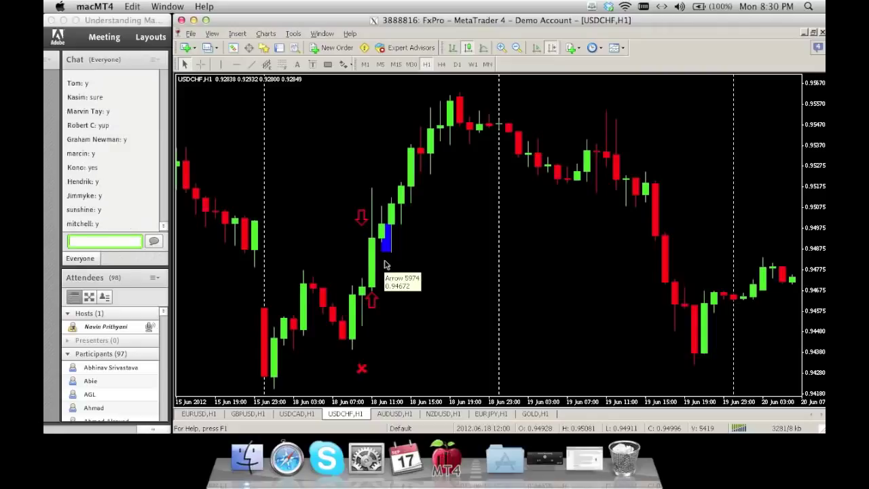
Step: Clear the 18 June marks and place an arrow up sign below the long-tailed red candle at 18:00 on 13 June 2012
key(BackSpace)
key(BackSpace)
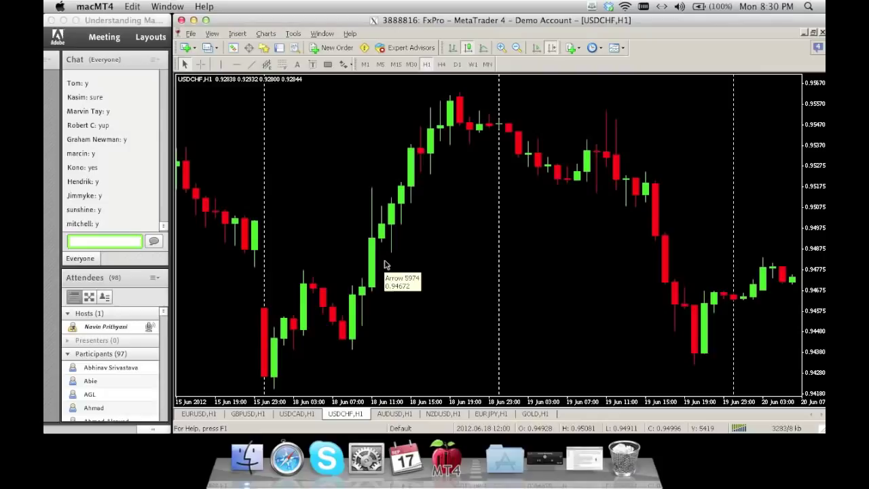
drag(328, 213, 468, 165)
drag(387, 166, 468, 166)
drag(220, 163, 733, 163)
drag(475, 141, 650, 141)
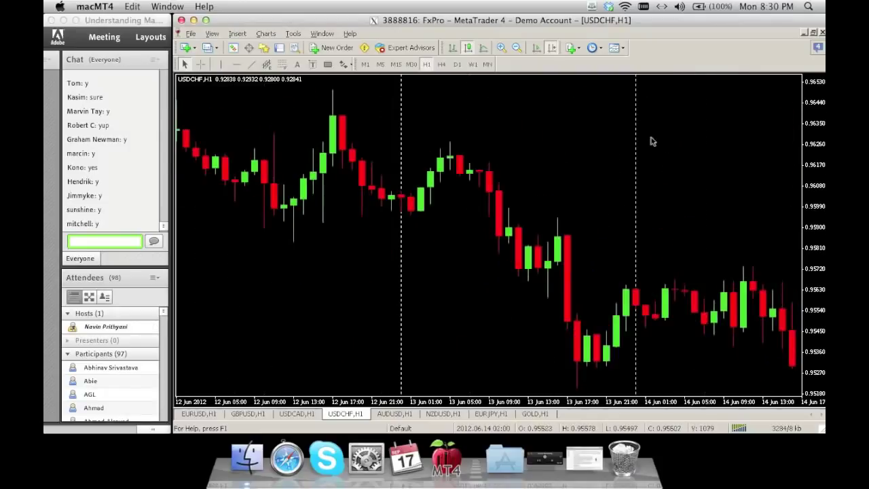
scroll(602, 204, down, 3)
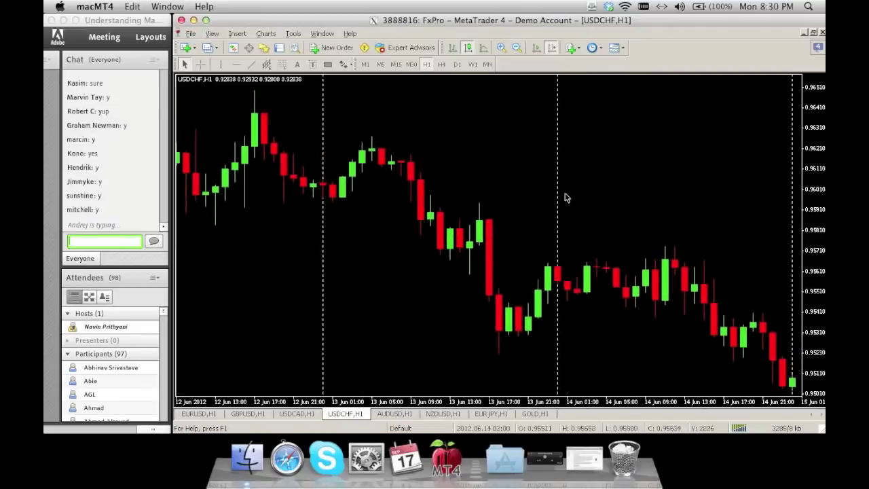
click(345, 63)
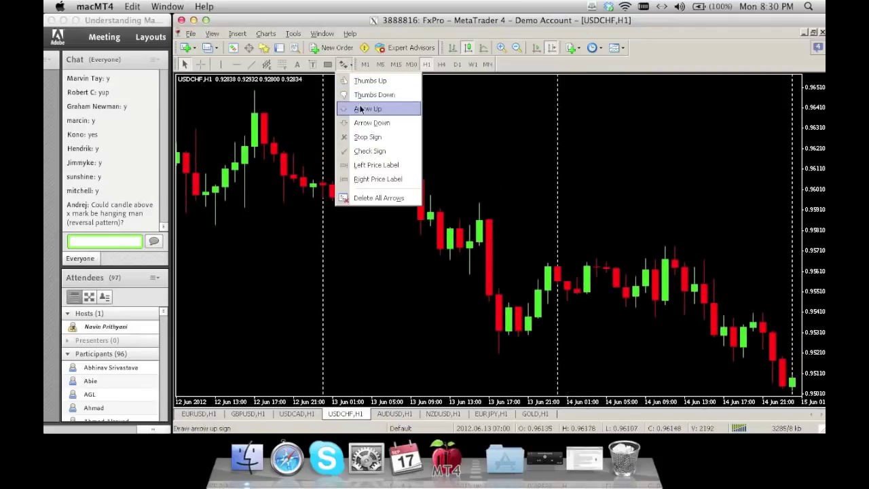
click(367, 109)
click(499, 369)
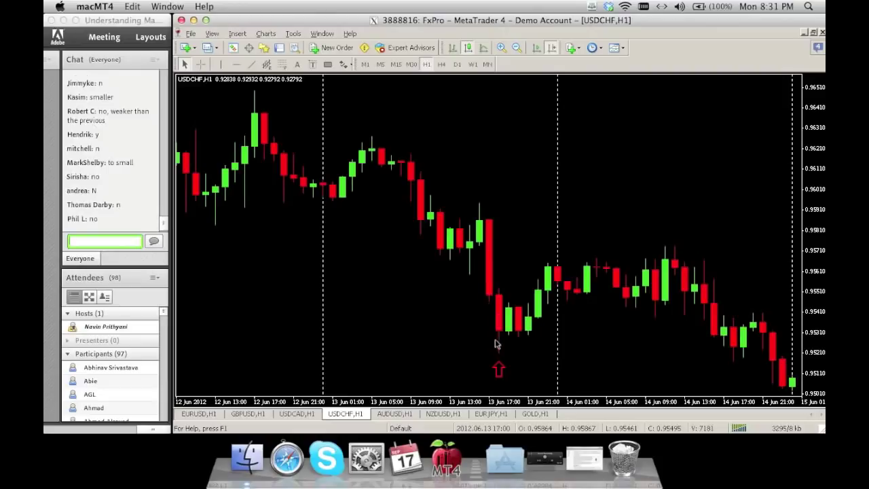
Step: Move the arrow up sign below the long-tailed 16:00 candle on 12 June 2012, and on to below the 13:00 candle
double_click(500, 370)
drag(499, 370, 246, 212)
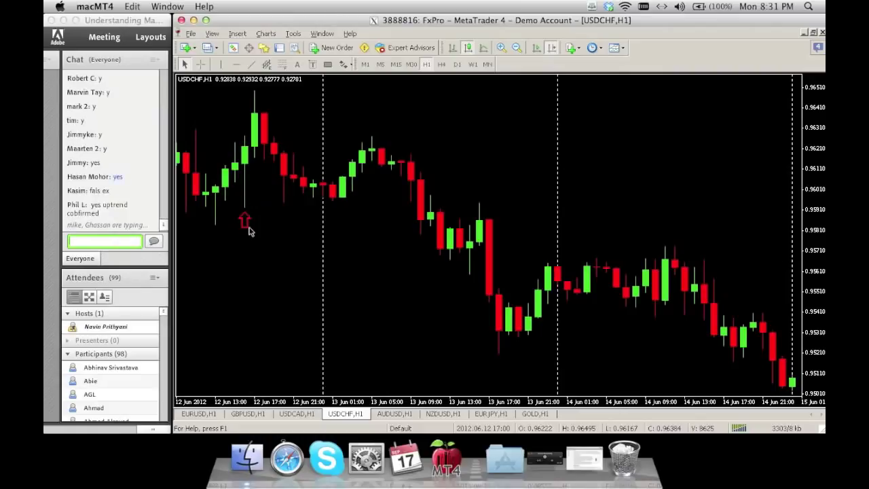
drag(248, 220, 217, 231)
click(225, 274)
drag(225, 273, 297, 239)
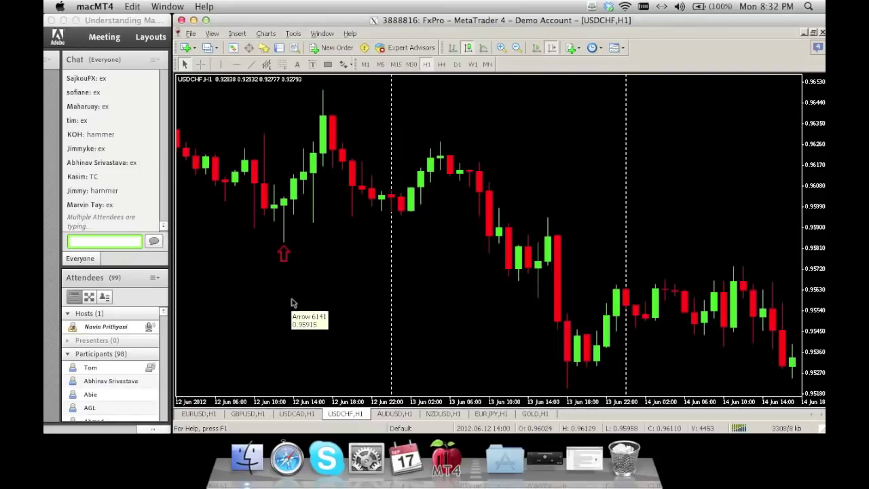
Step: Move the arrow up sign below the small-bodied red candle at 07:00 on 12 June 2012
double_click(286, 251)
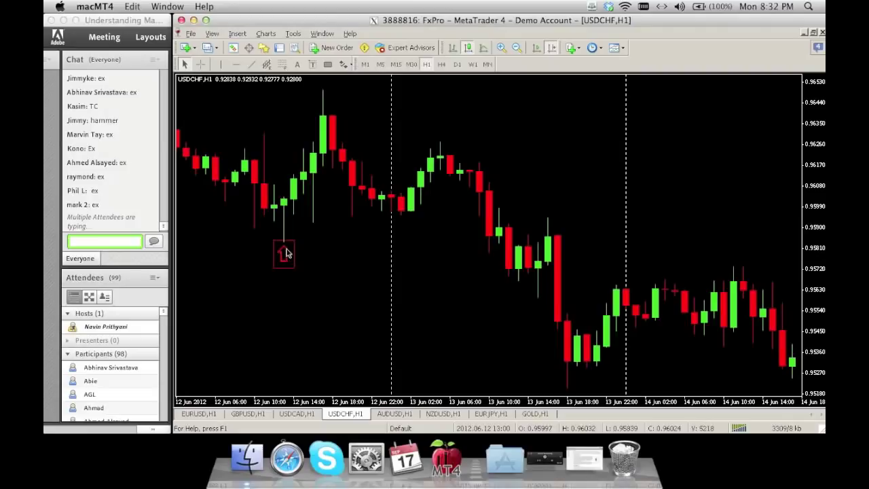
drag(288, 244, 228, 204)
double_click(228, 207)
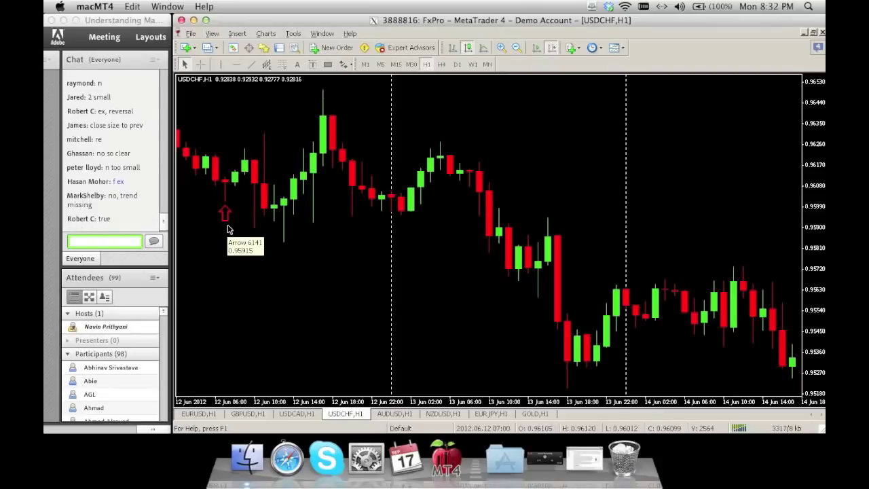
Step: Place an arrow down sign above the red candle at 21:00 on 12 June 2012 and clear the arrows from the chart
click(345, 65)
click(377, 123)
click(363, 144)
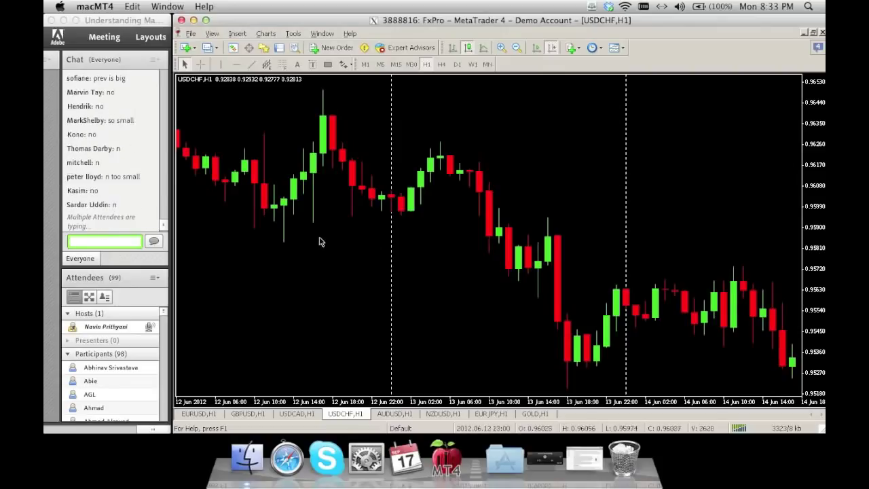
Step: Place an arrow up sign below the 11:00 candle on 11 June 2012 and move it under the long-tailed 17:00 candle
drag(363, 245, 556, 245)
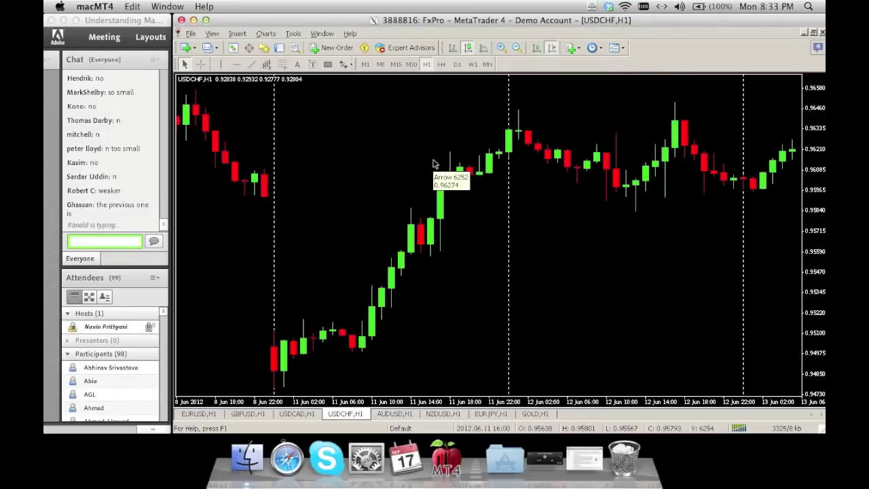
click(345, 64)
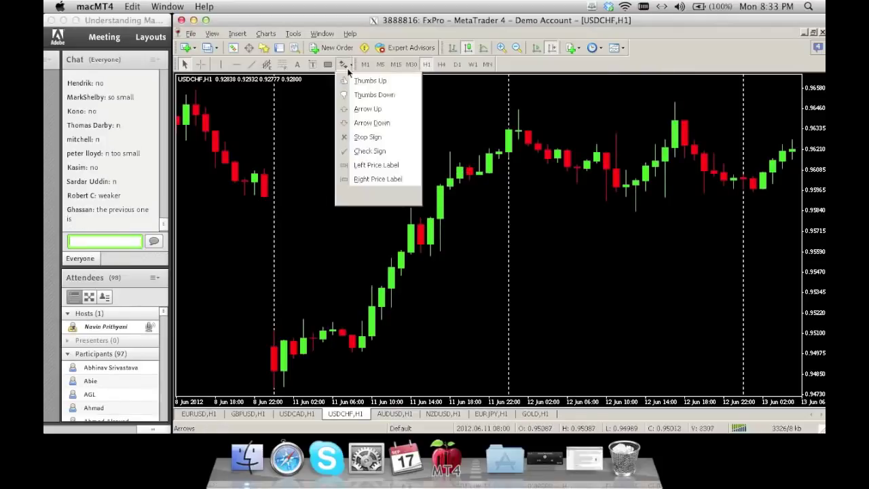
click(360, 110)
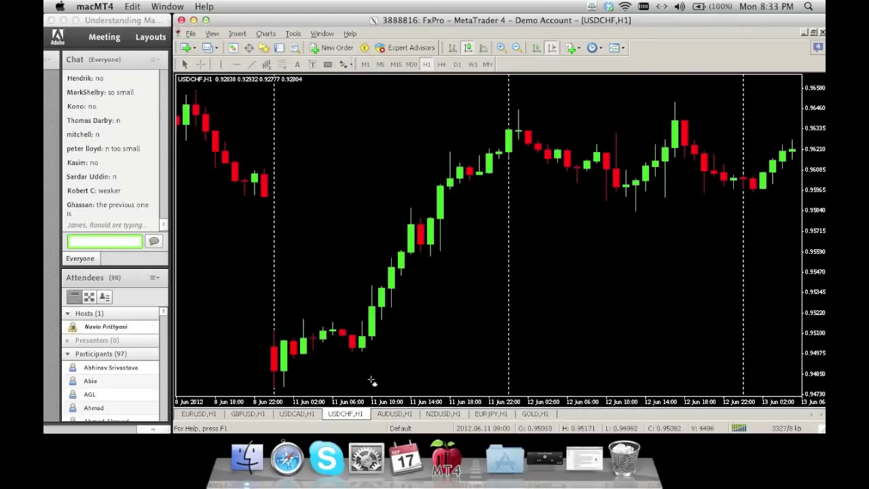
click(383, 331)
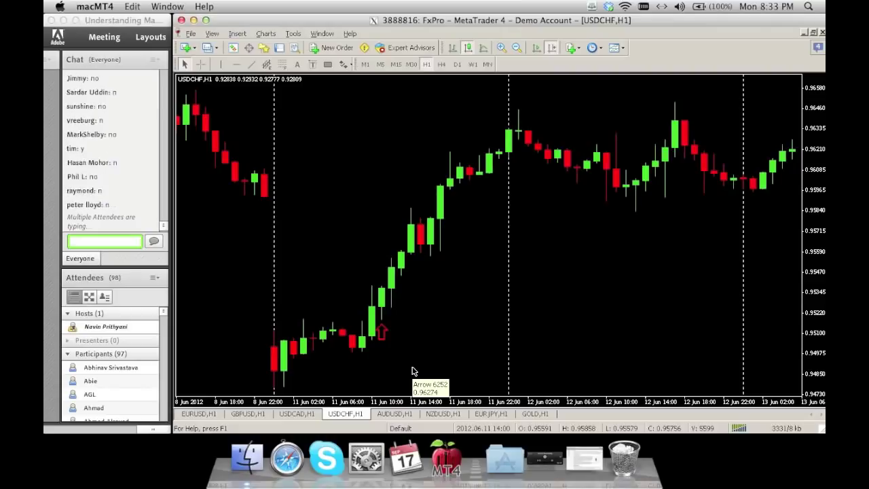
mouse_move(384, 330)
mouse_down()
mouse_move(439, 270)
mouse_move(439, 253)
mouse_up()
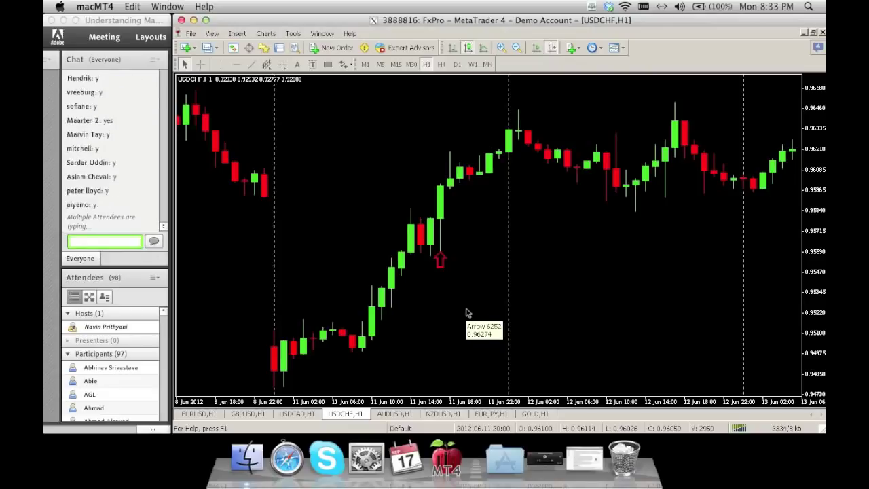
Step: Remove the 11 June arrow and place an arrow down sign above the small green candle at 19:00 on 29 May 2012
key(Delete)
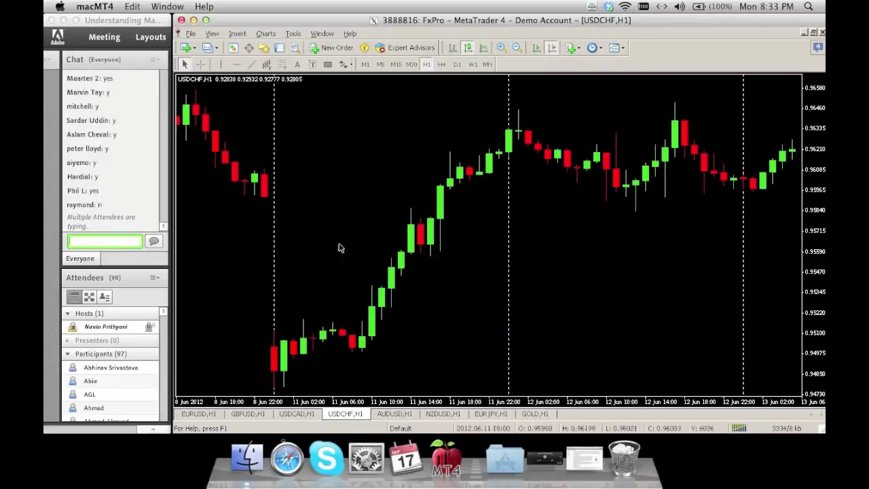
scroll(271, 211, left, 3)
drag(247, 227, 465, 235)
drag(215, 197, 417, 193)
scroll(543, 188, left, 5)
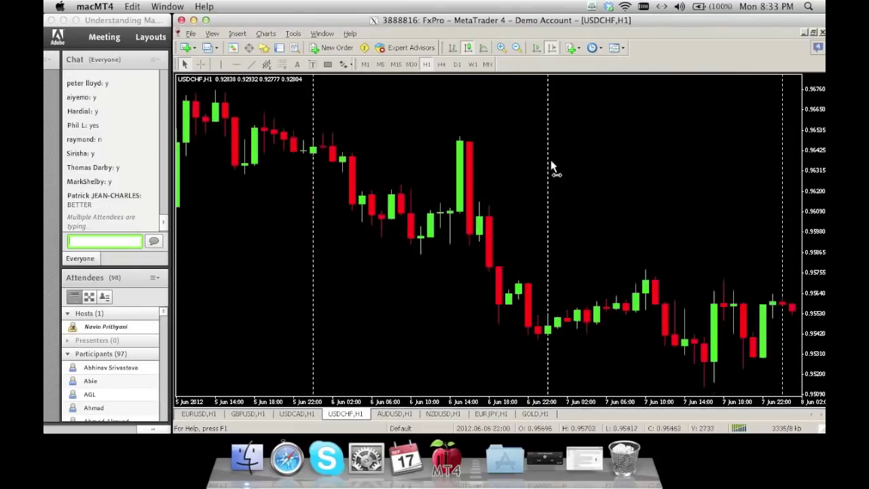
scroll(475, 224, left, 8)
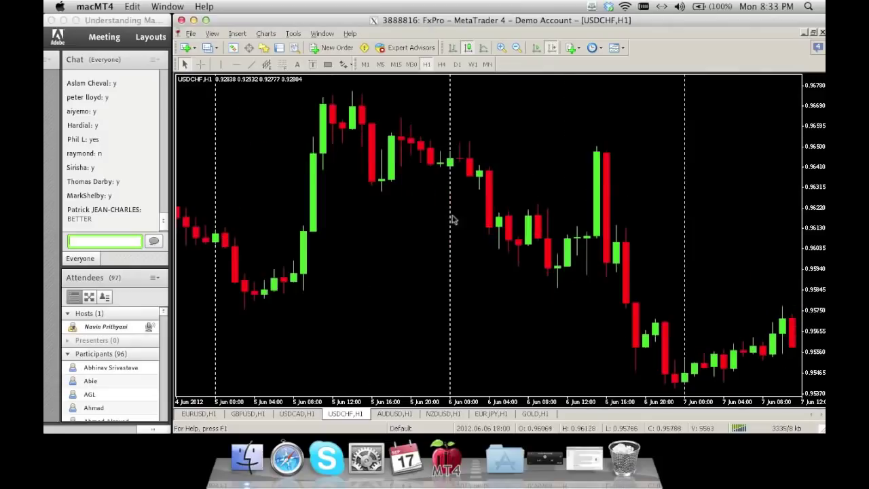
scroll(485, 225, left, 8)
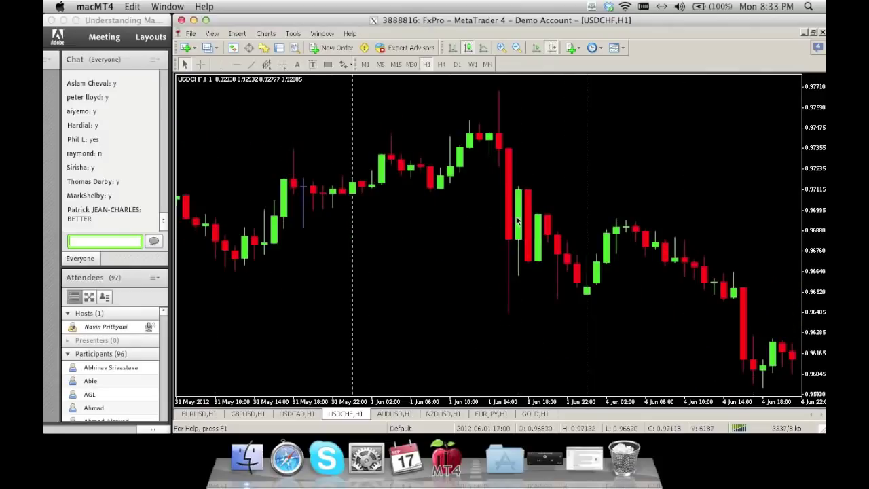
scroll(429, 249, left, 4)
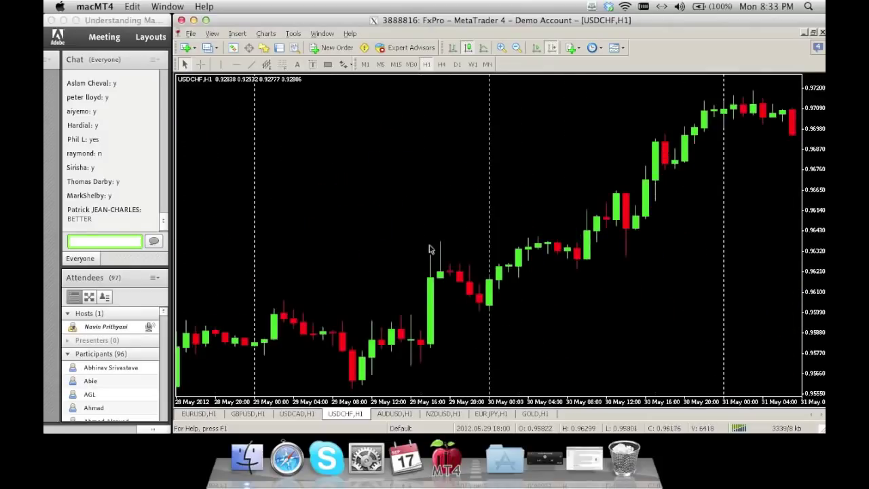
scroll(557, 236, left, 8)
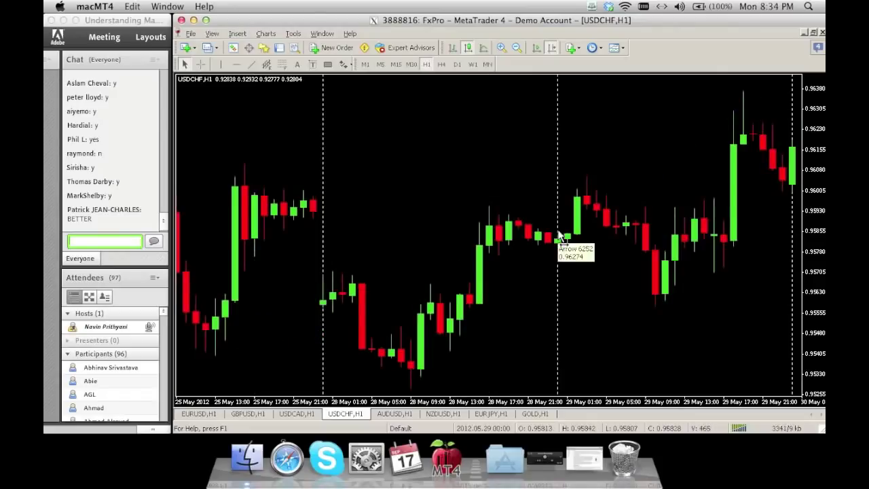
scroll(432, 223, right, 3)
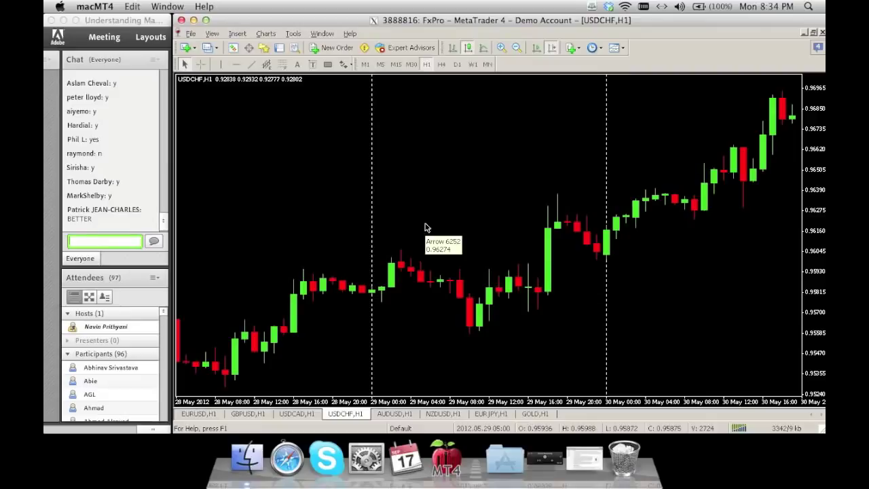
click(344, 64)
click(367, 122)
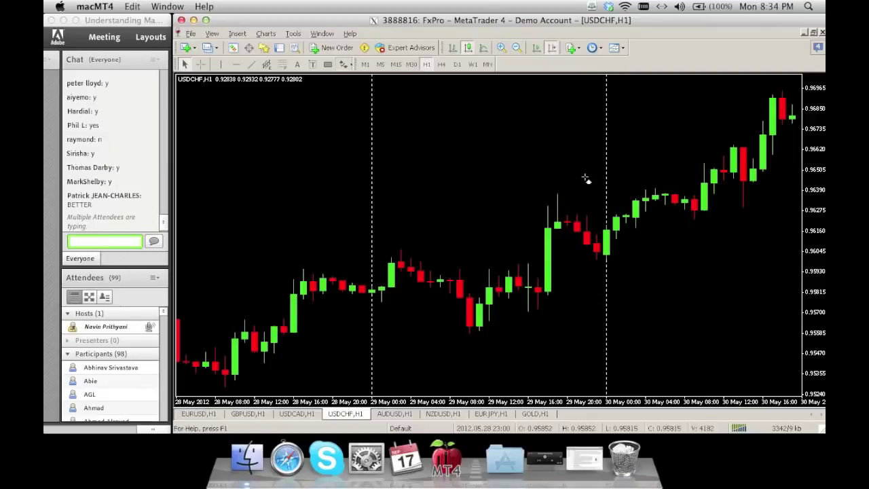
click(557, 180)
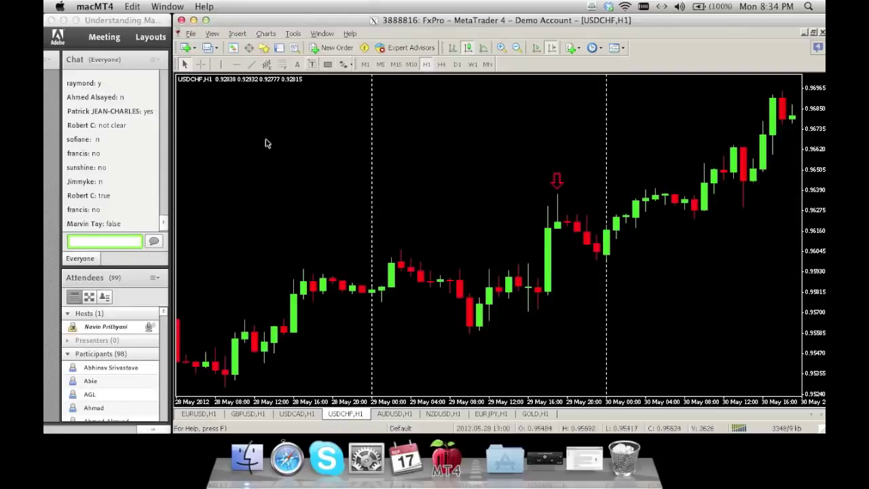
Step: Place a second arrow down sign above the 06:00 candle on 29 May 2012 and move it above the 16:00 doji
click(343, 65)
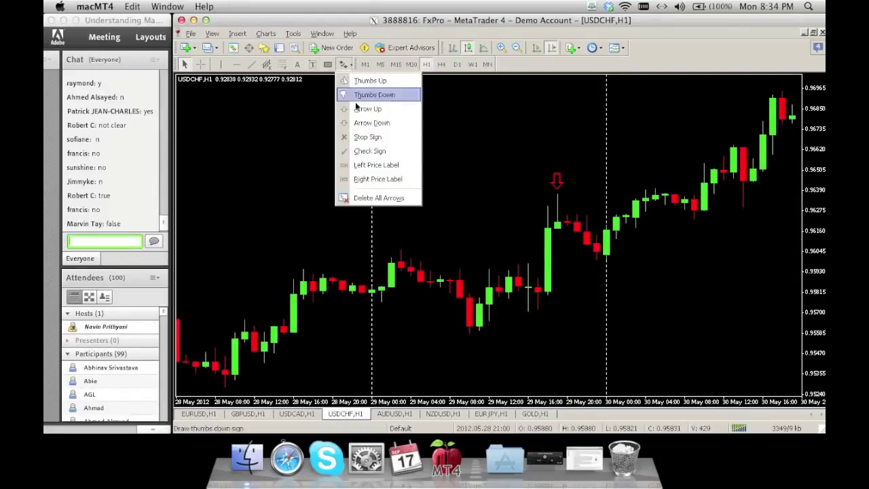
click(366, 123)
click(430, 257)
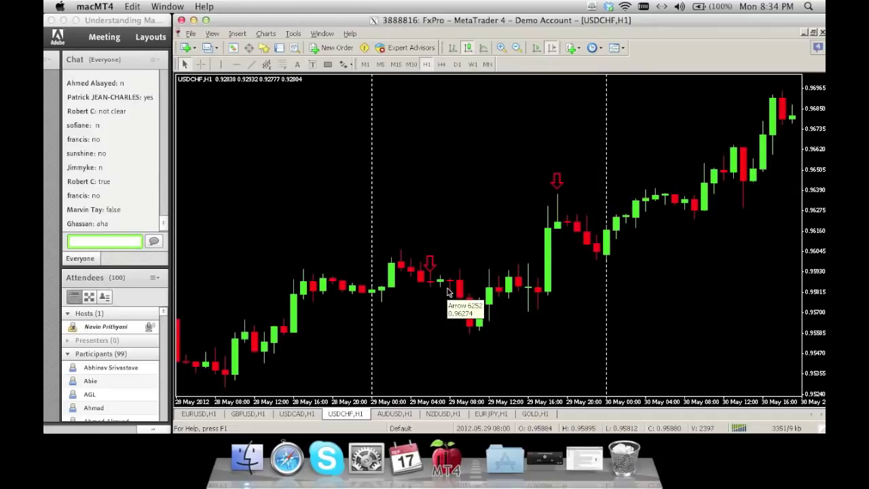
double_click(435, 258)
drag(434, 258, 533, 248)
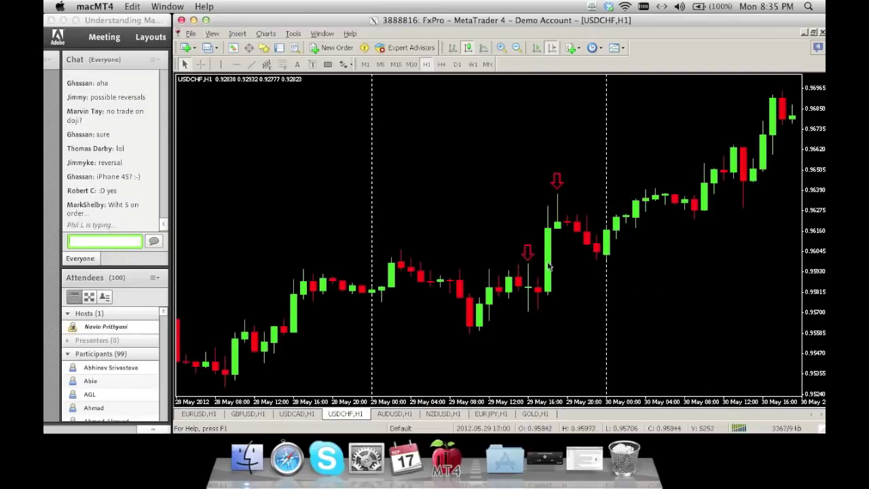
Step: Draw a rectangle around the small-bodied candles between 04:00 and 07:00 on 24 May 2012
scroll(461, 206, left, 6)
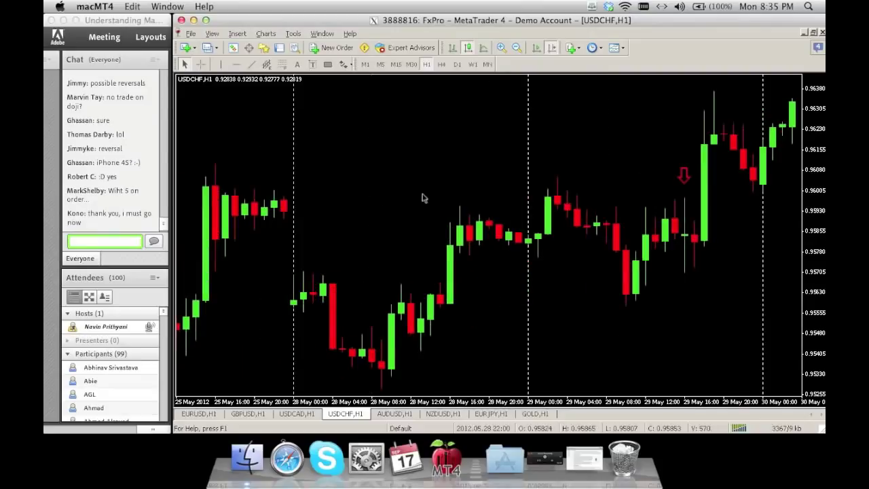
scroll(438, 213, left, 3)
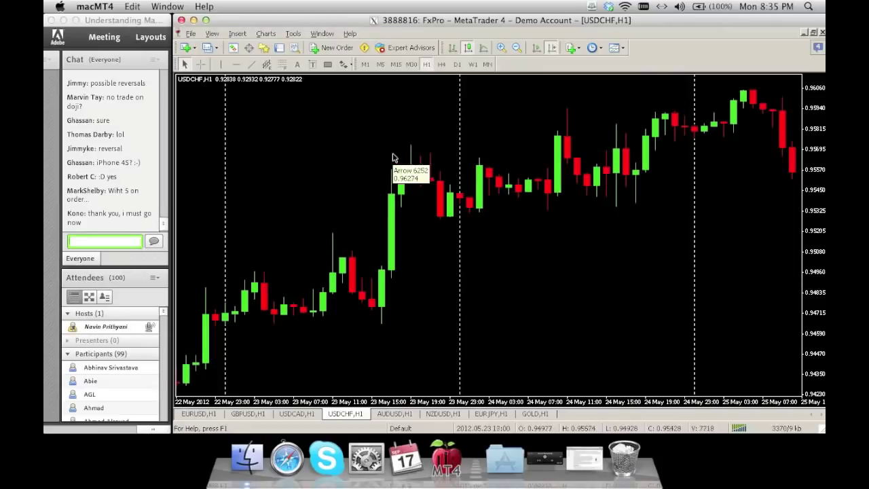
click(327, 64)
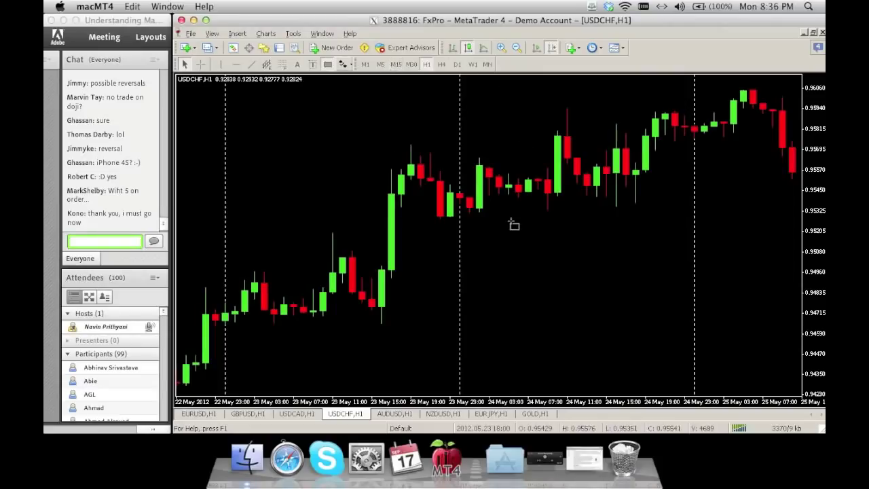
drag(498, 176, 528, 194)
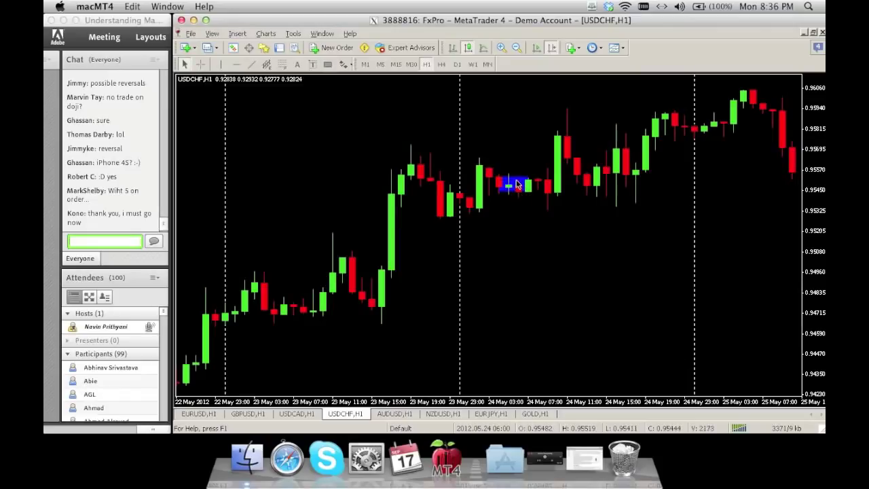
mouse_move(521, 196)
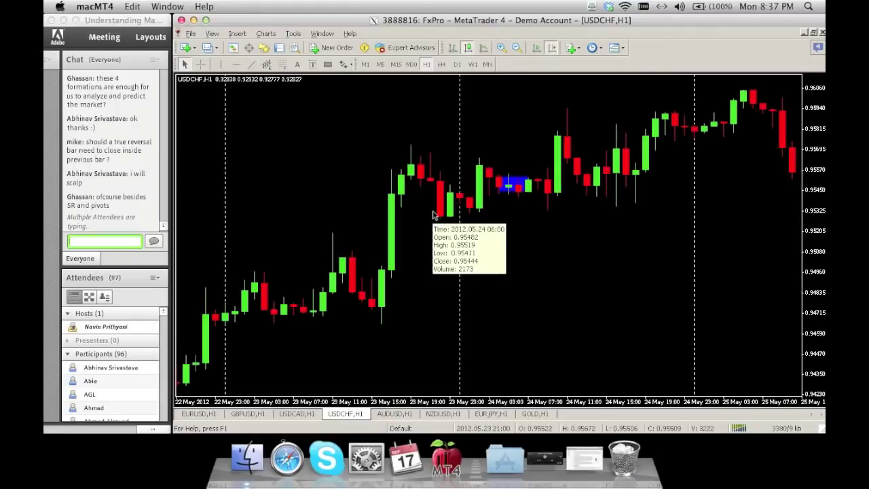
mouse_move(398, 248)
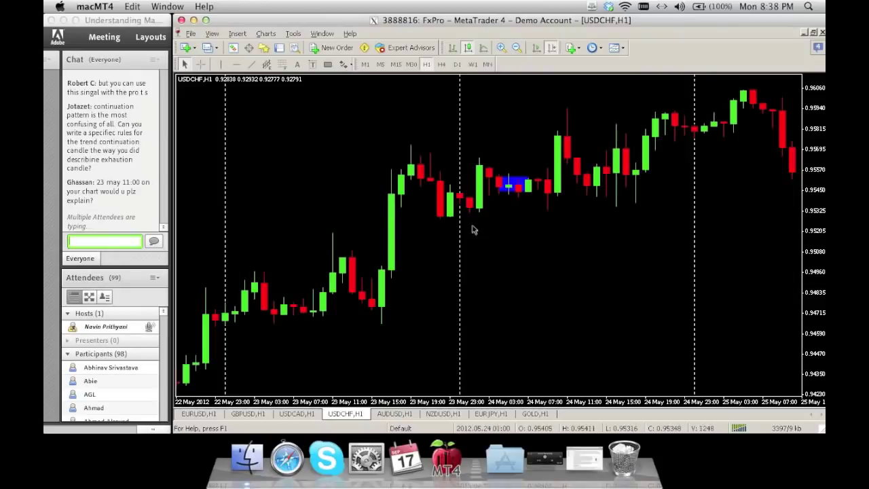
Step: Place an arrow down sign above the long-wicked green candle at 16:00 on 15 May 2012
scroll(342, 197, up, 5)
scroll(419, 195, up, 5)
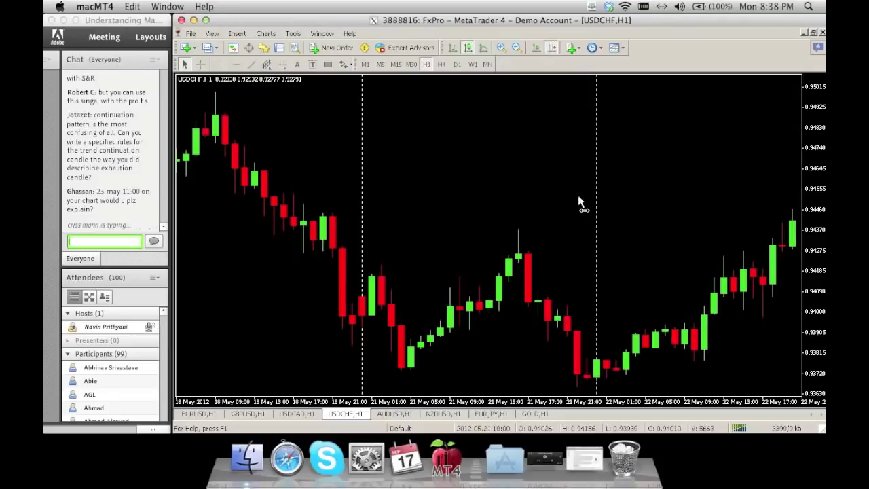
scroll(583, 202, up, 5)
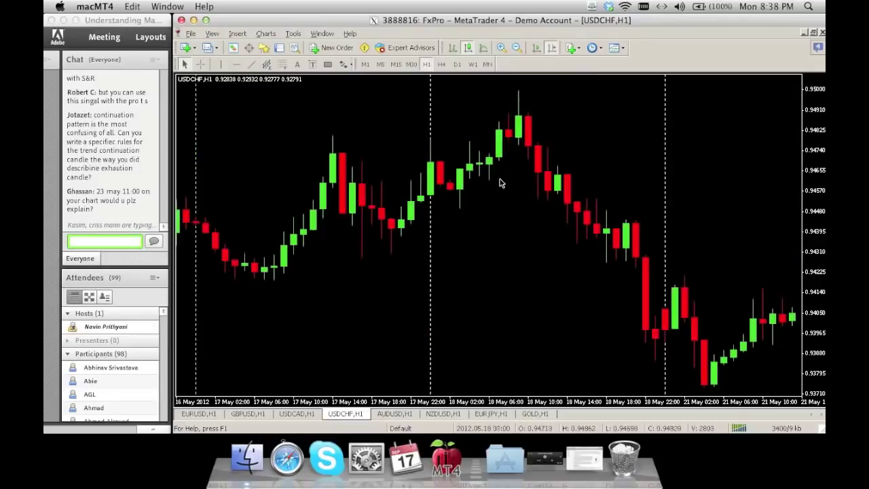
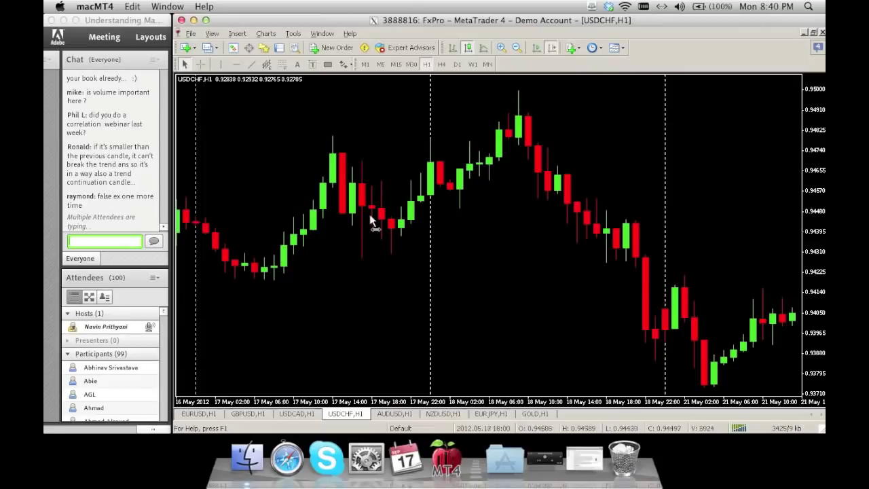
scroll(495, 85, up, 5)
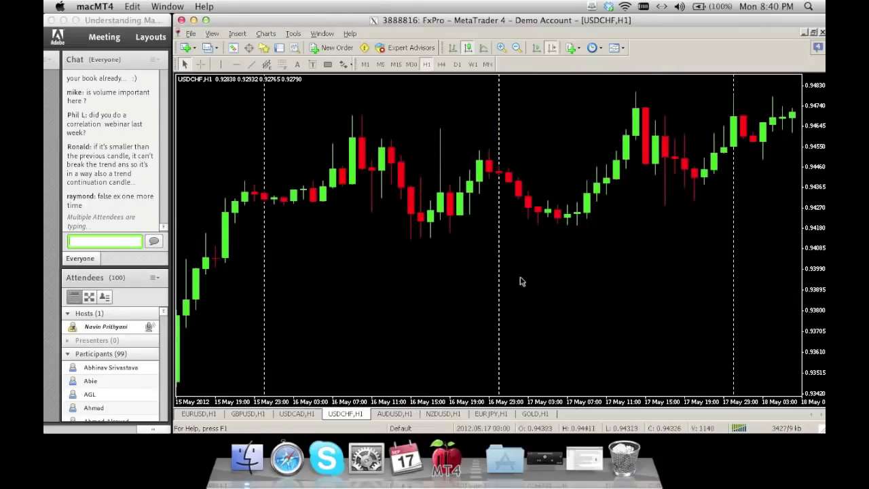
scroll(520, 281, up, 3)
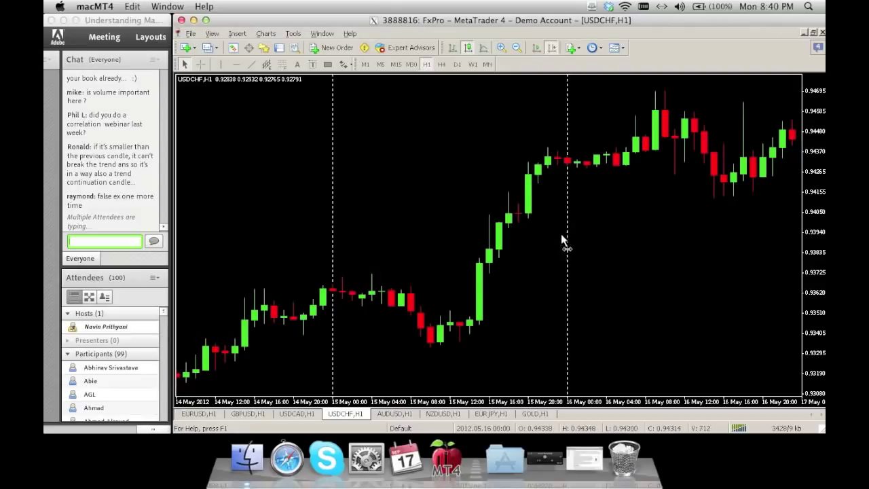
scroll(561, 238, down, 3)
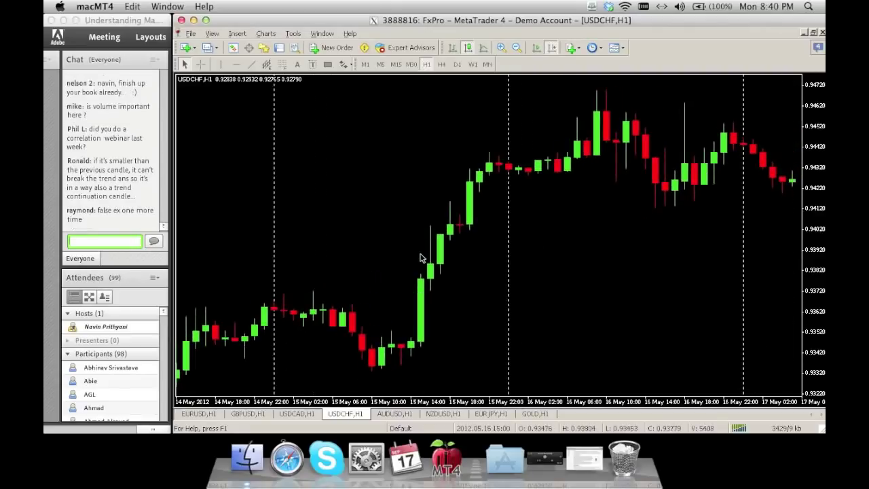
scroll(547, 222, up, 3)
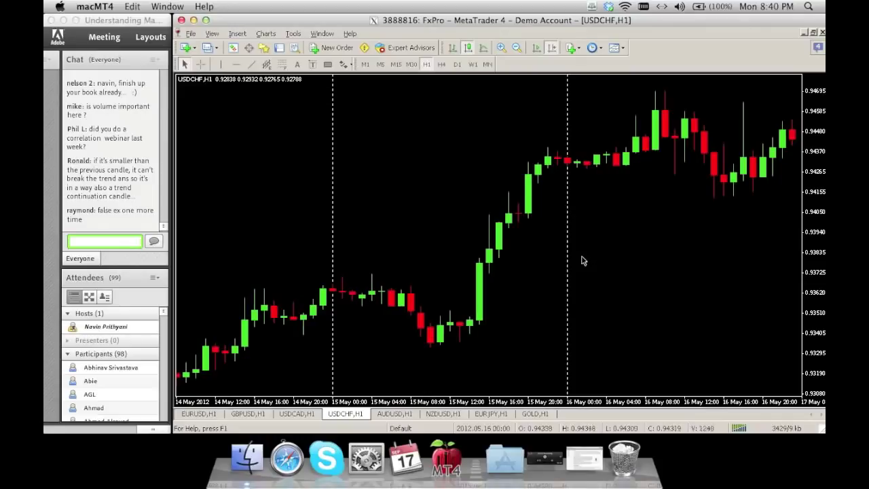
scroll(564, 258, down, 2)
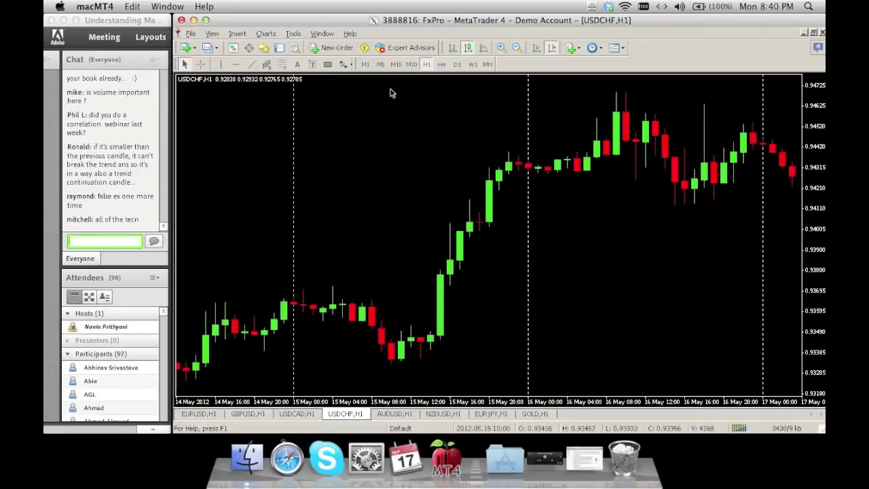
mouse_move(391, 94)
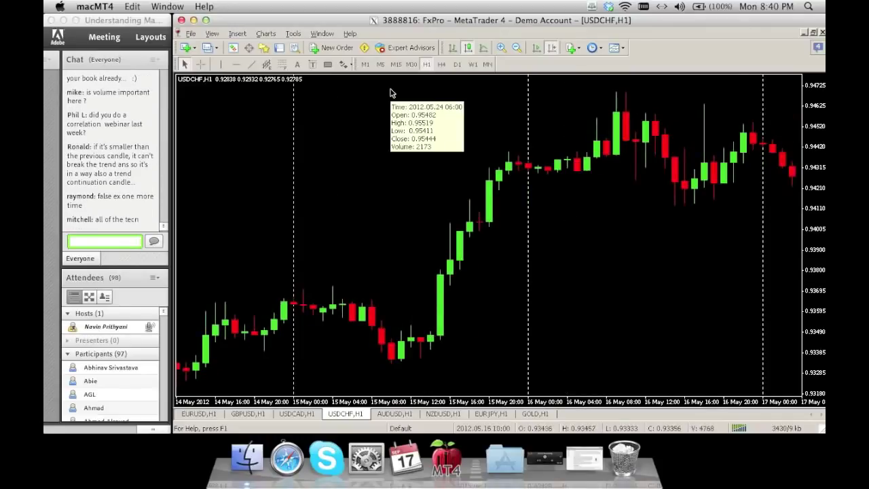
click(344, 64)
click(367, 121)
click(449, 211)
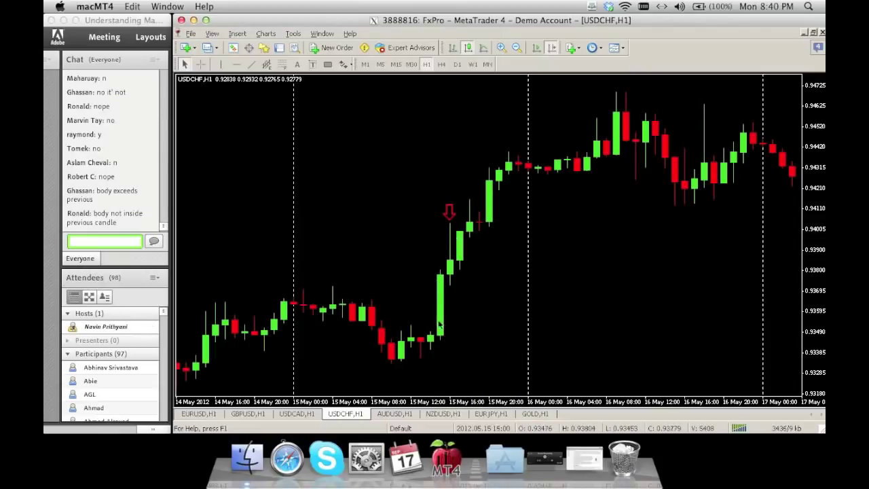
mouse_move(442, 338)
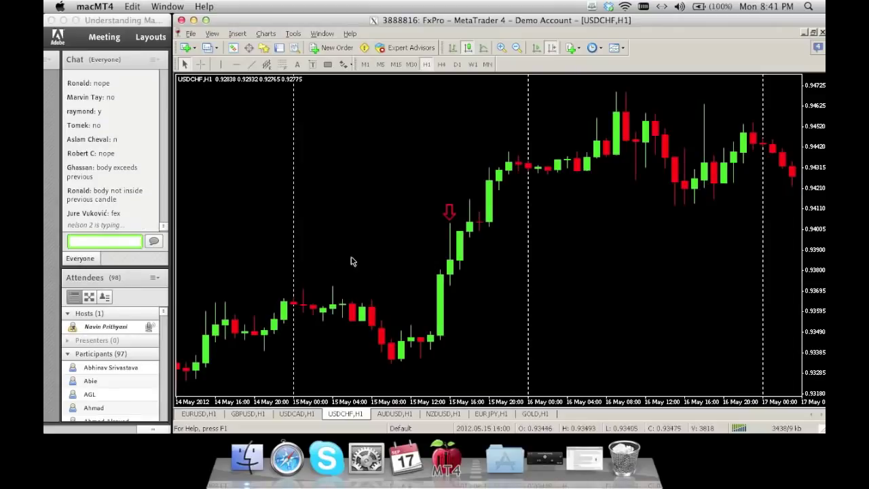
Step: Look back through the USDCHF candles from 14 May to 4 May 2012 for further pattern examples
scroll(351, 260, left, 10)
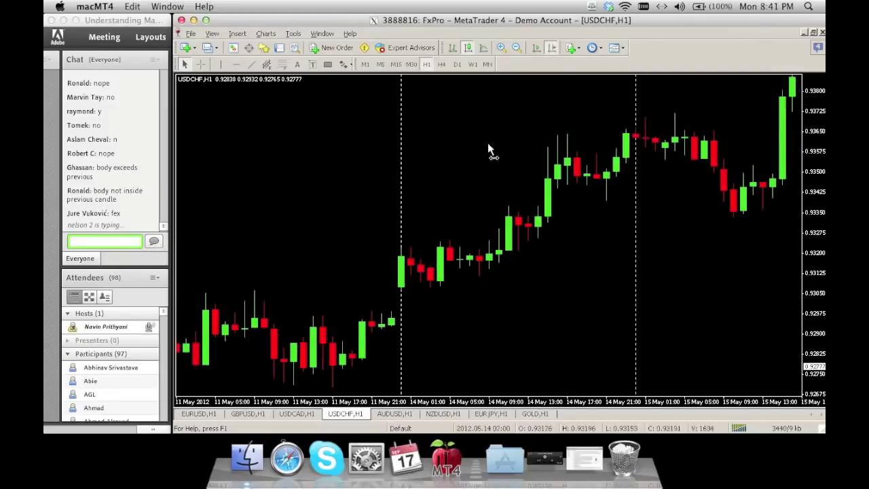
scroll(503, 154, left, 5)
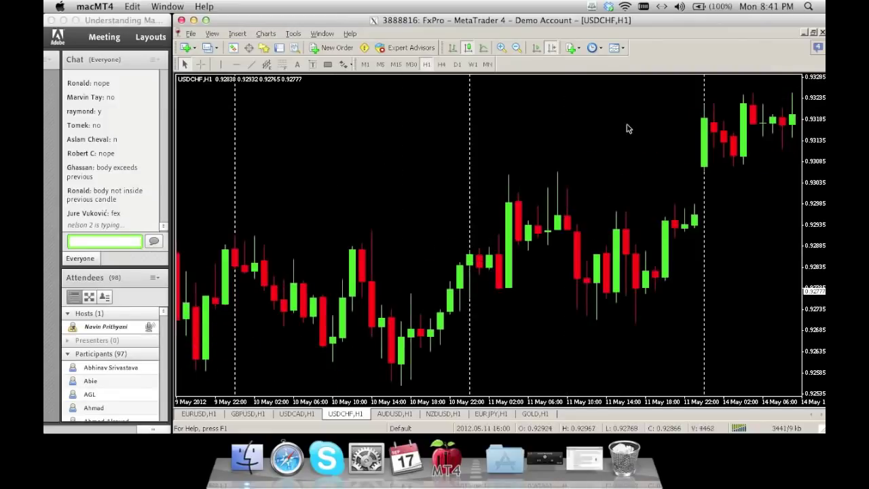
scroll(435, 147, left, 5)
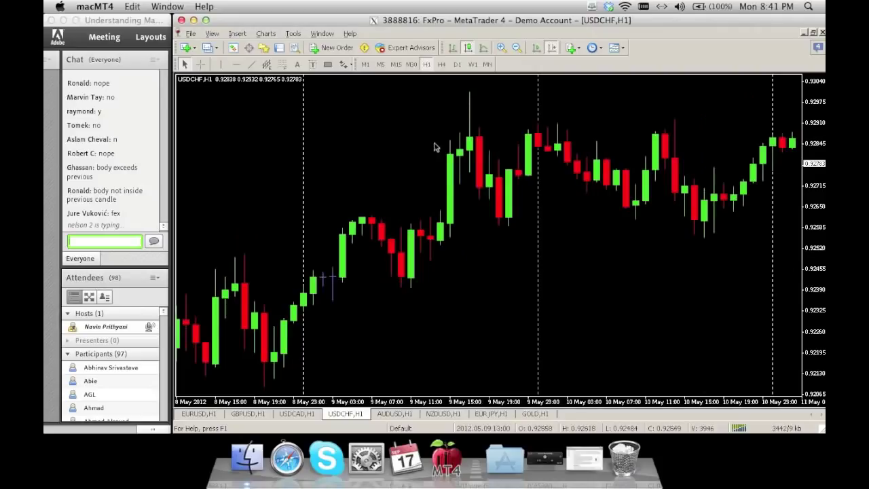
scroll(400, 153, left, 5)
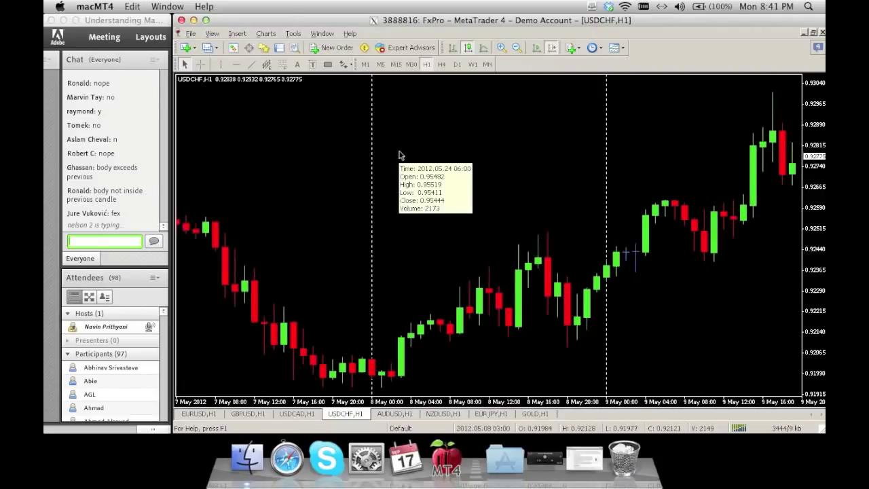
scroll(516, 223, left, 5)
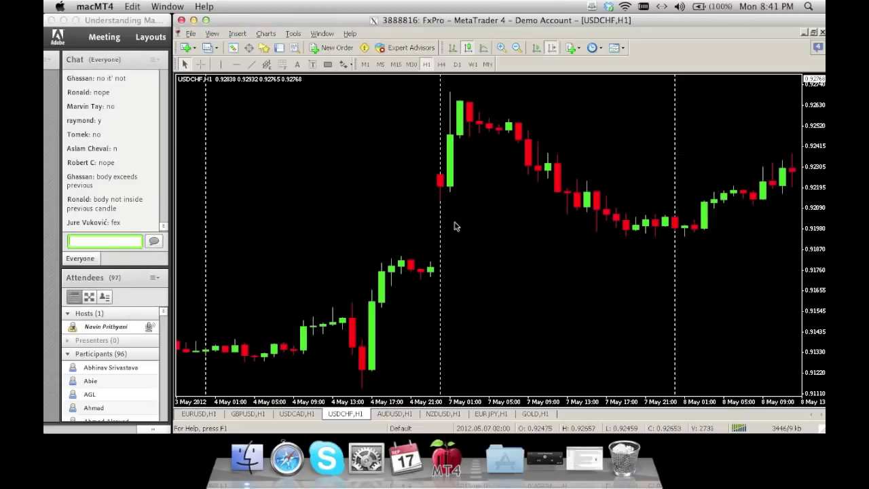
Step: Return to the latest candles and examine the price history from 17 September back to 31 August 2012
click(548, 53)
scroll(413, 141, up, 3)
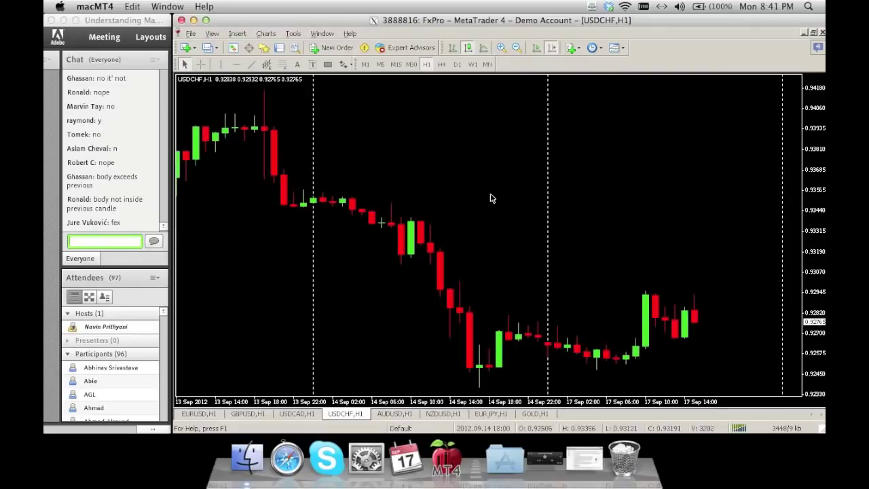
scroll(387, 149, up, 15)
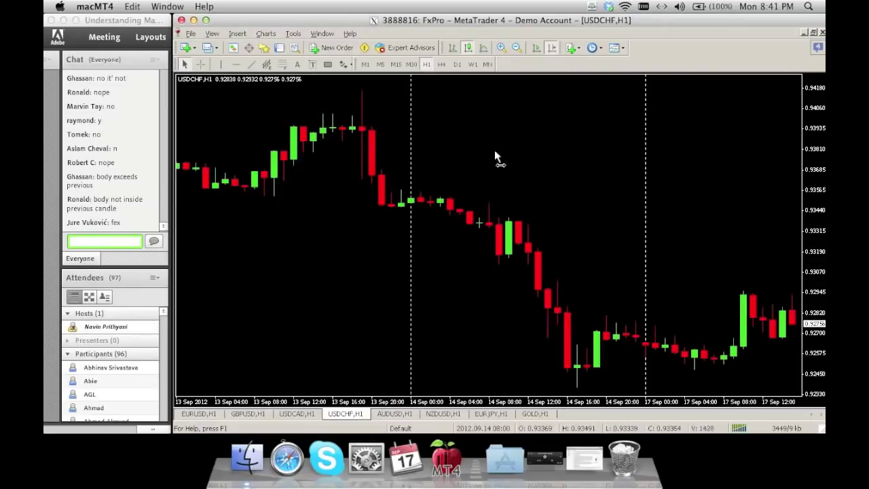
scroll(525, 224, up, 7)
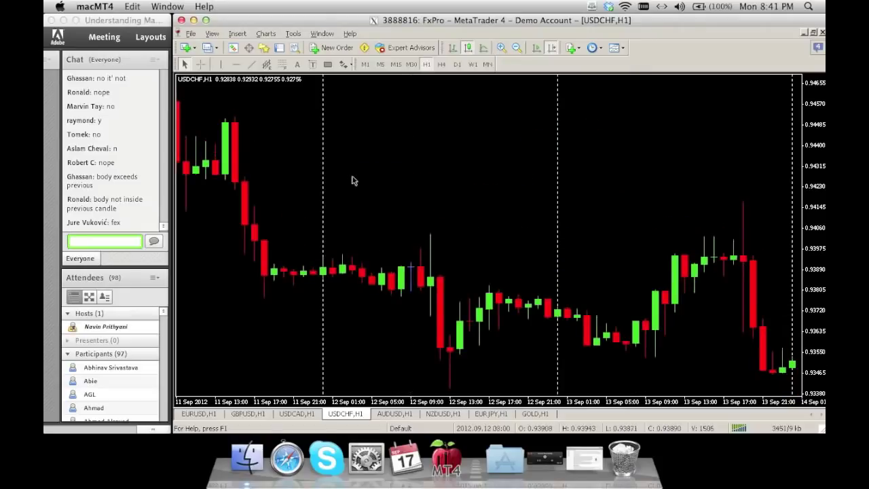
scroll(471, 182, up, 6)
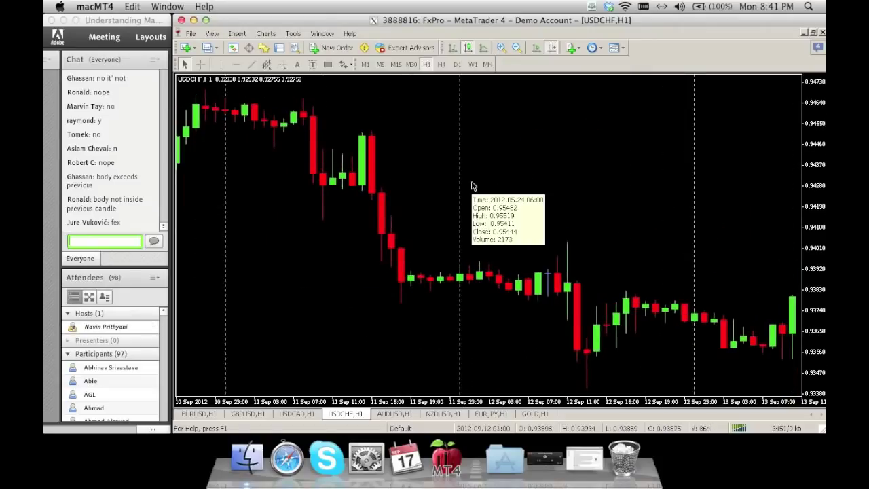
scroll(640, 200, up, 10)
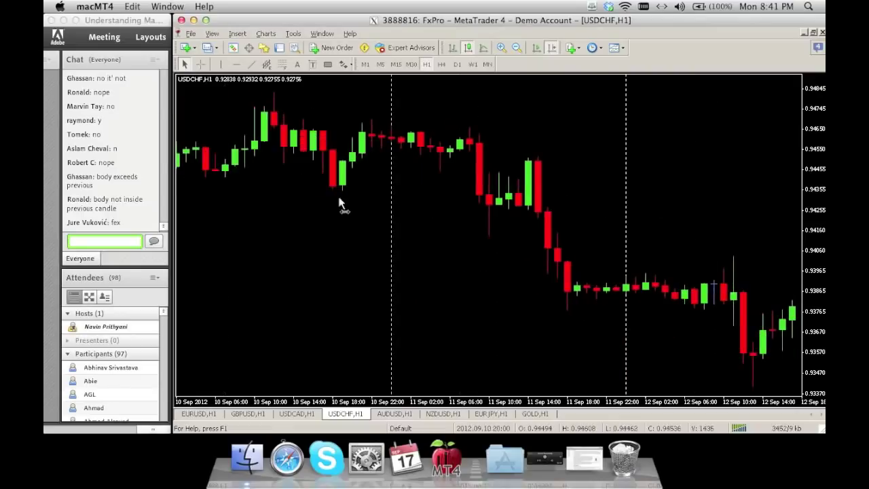
scroll(528, 201, up, 6)
mouse_move(529, 201)
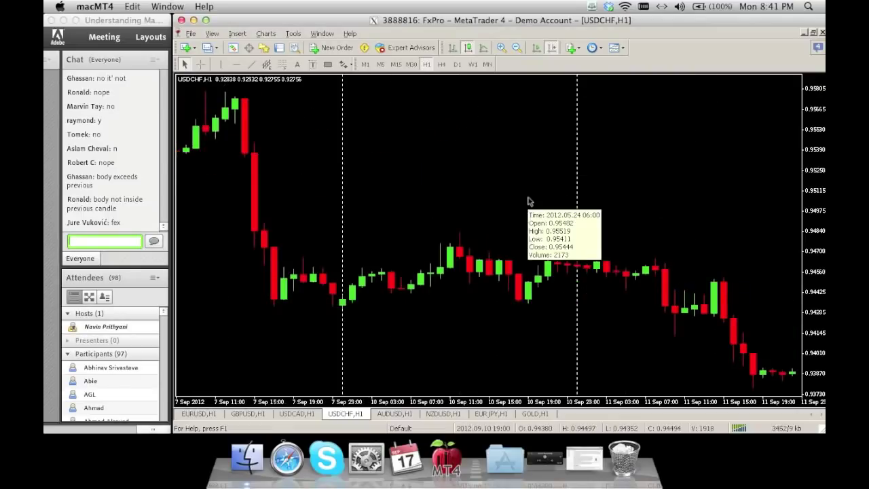
scroll(415, 165, up, 2)
scroll(399, 166, up, 12)
scroll(435, 249, up, 15)
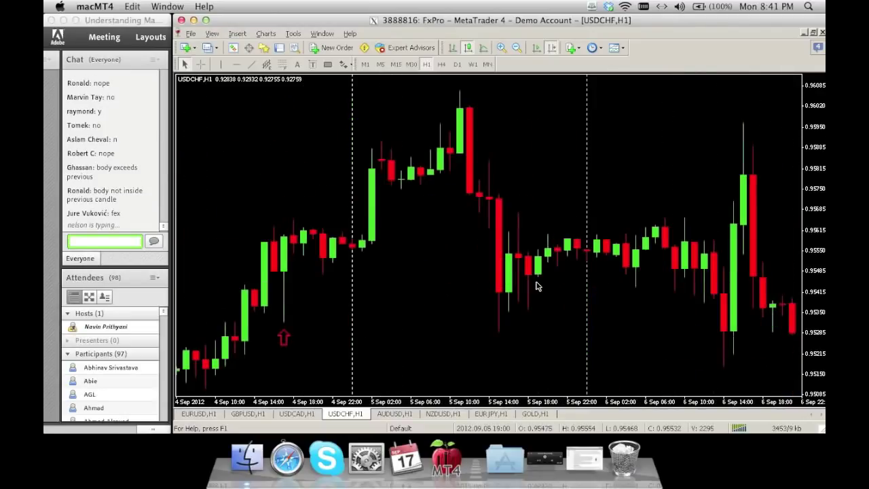
scroll(507, 287, up, 4)
scroll(506, 280, up, 5)
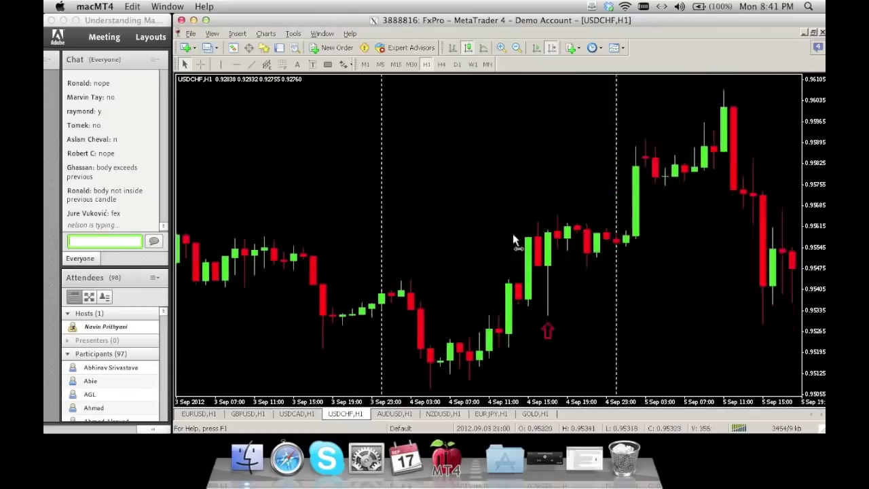
scroll(514, 238, up, 10)
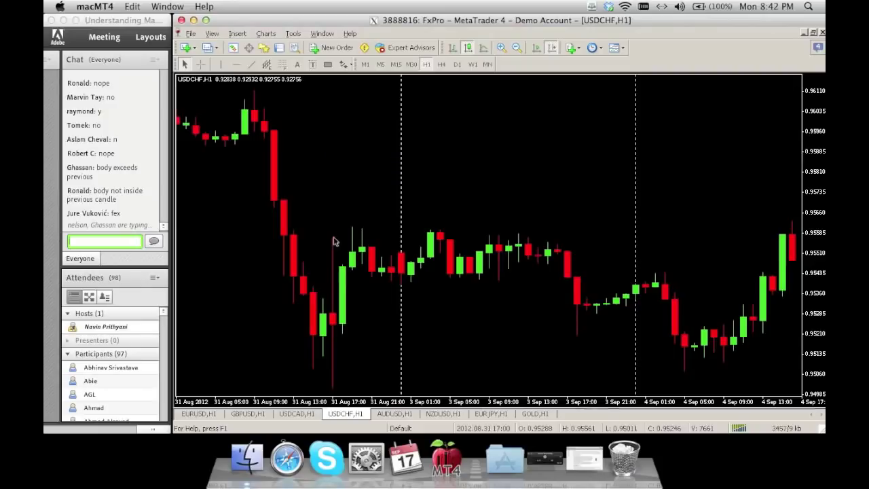
Step: Place an arrow up sign below the long-tailed red candle at 15:00 on 31 August 2012
drag(349, 219, 405, 220)
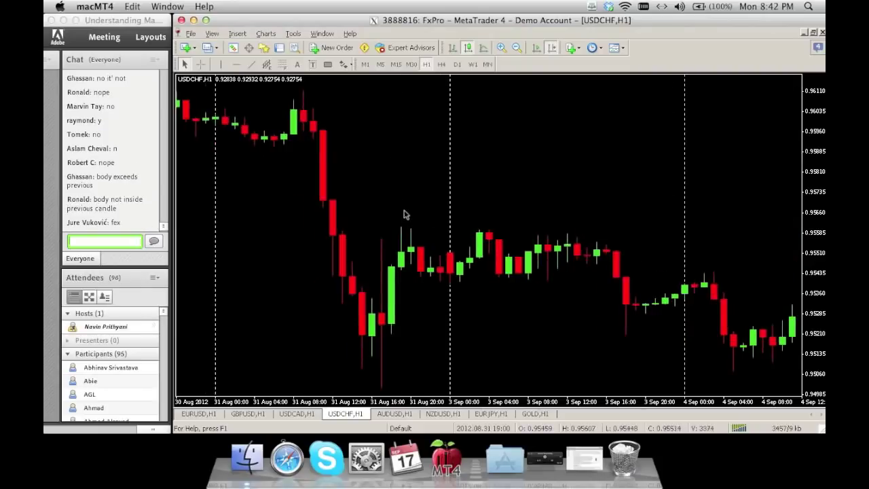
click(350, 66)
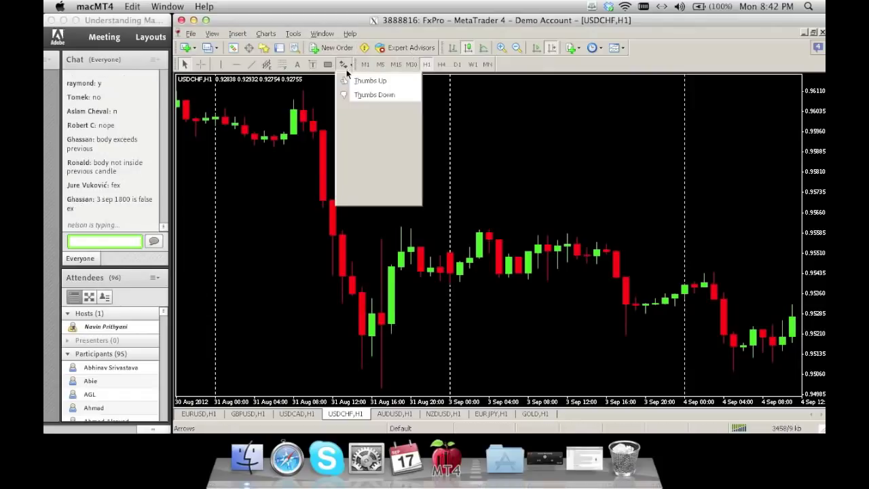
click(356, 110)
click(363, 374)
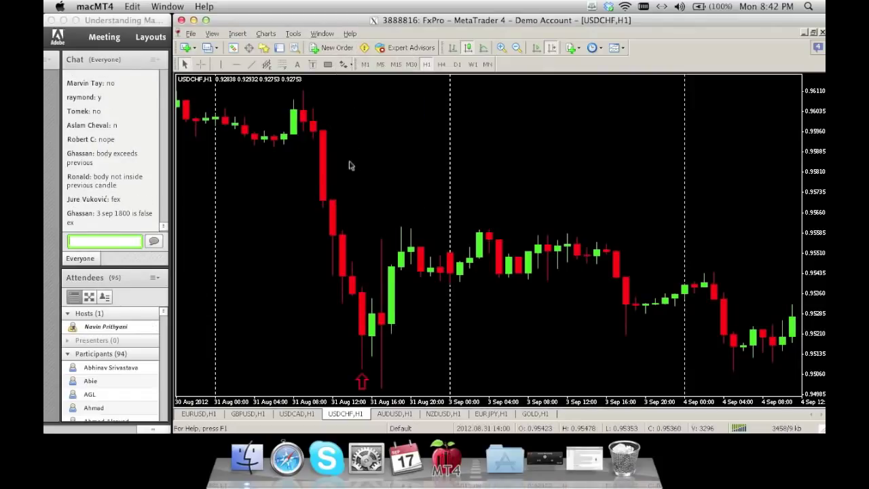
Step: Place a second arrow up sign below the red candle at 13:00 on 31 August 2012
click(353, 66)
click(356, 120)
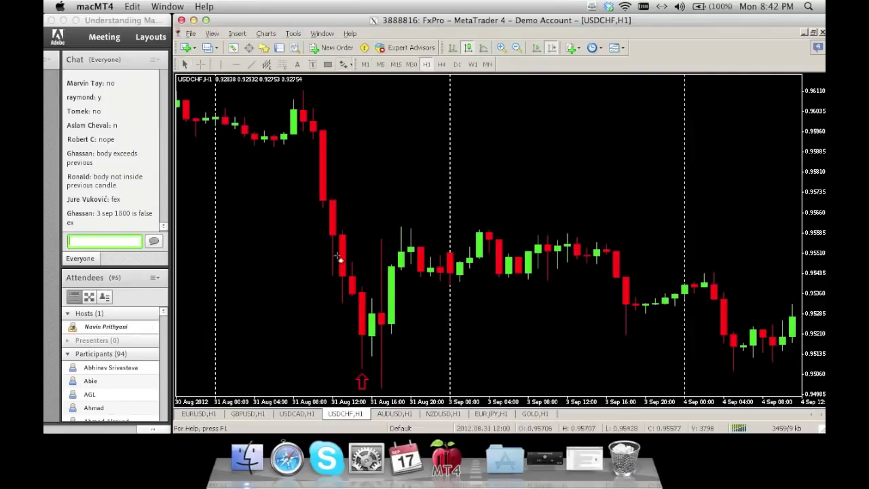
click(342, 310)
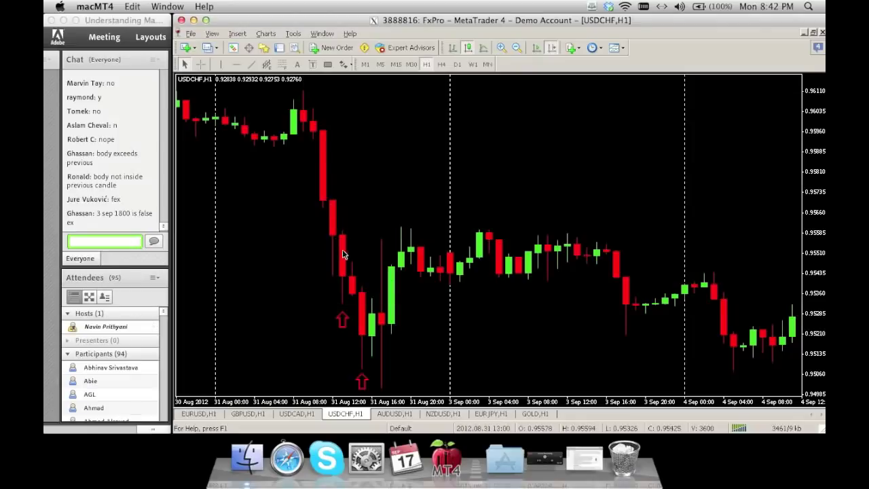
mouse_move(347, 278)
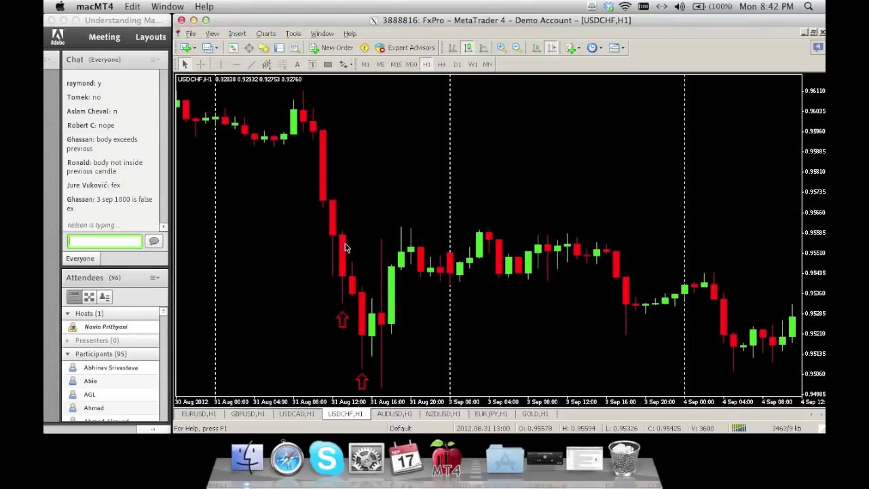
mouse_move(347, 302)
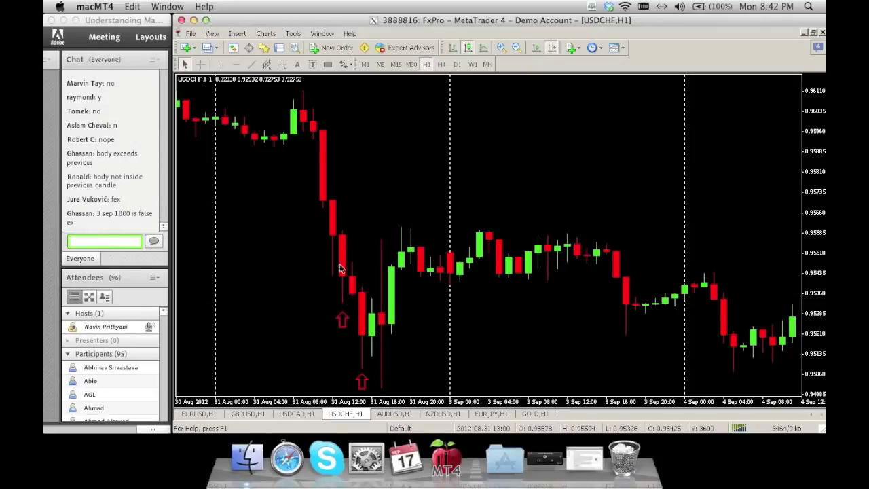
mouse_move(340, 246)
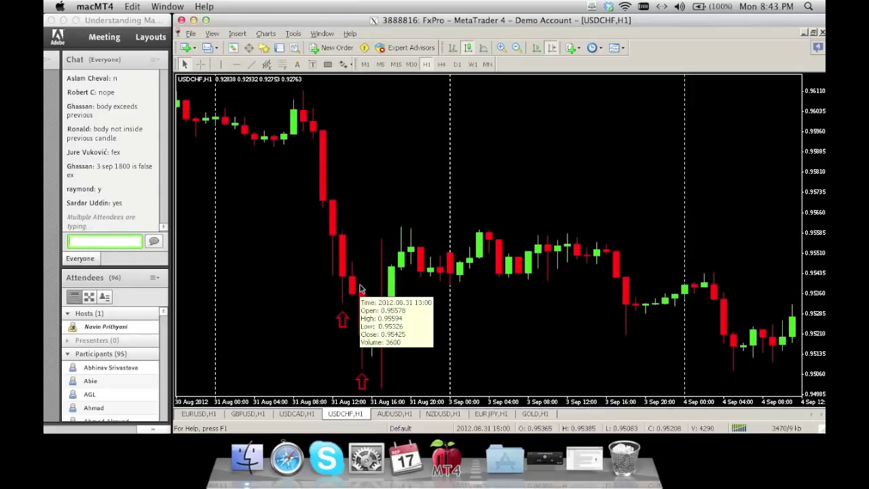
Step: Place an arrow down sign above the same 13:00 candle on 31 August 2012
click(345, 65)
click(360, 122)
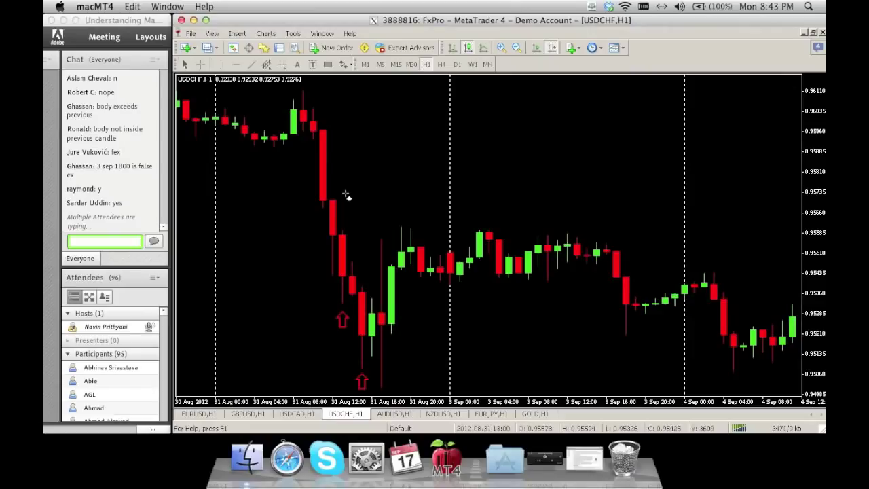
click(345, 216)
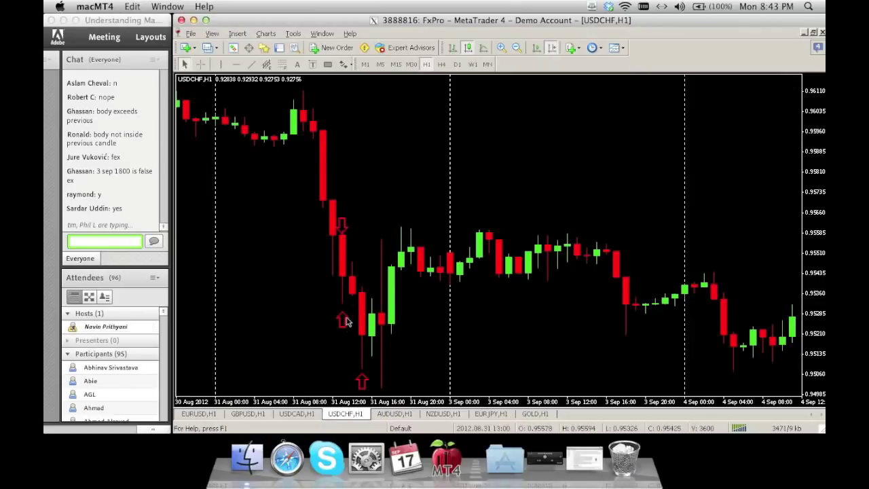
Step: Move the arrow up sign beneath the 13:00 candle on 31 August 2012 up to the bottom of its body
drag(345, 319, 343, 291)
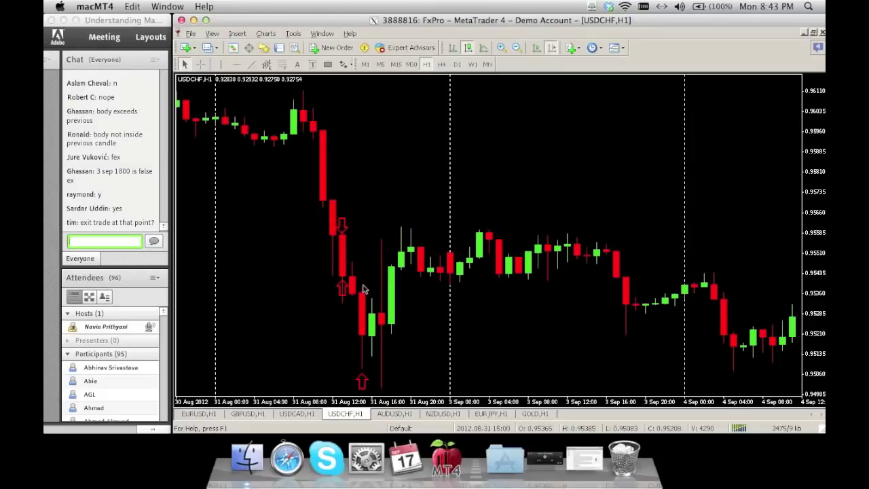
Step: Clear the existing arrows and place a new arrow up sign below the tail of the 15:00 candle on 31 August 2012
mouse_move(361, 337)
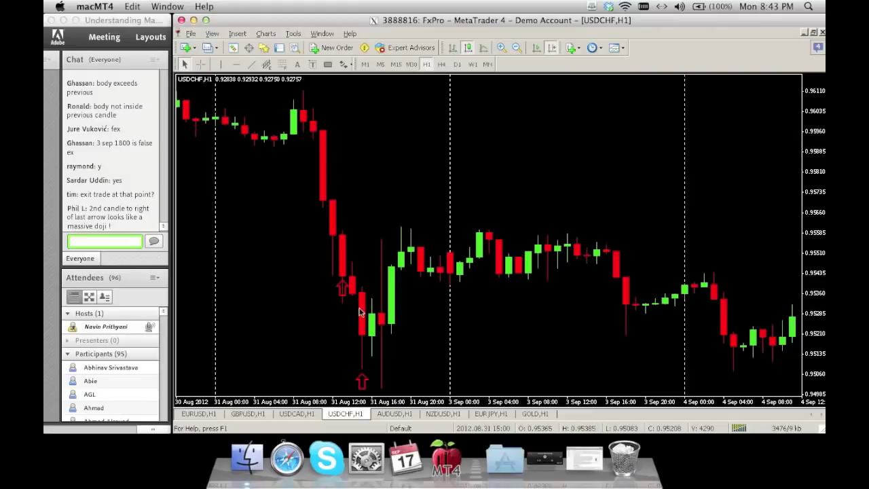
click(345, 64)
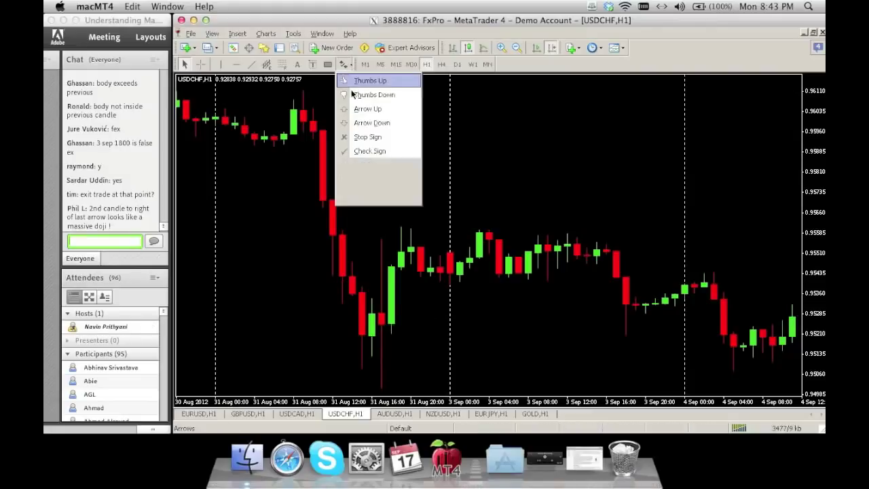
click(363, 109)
click(361, 370)
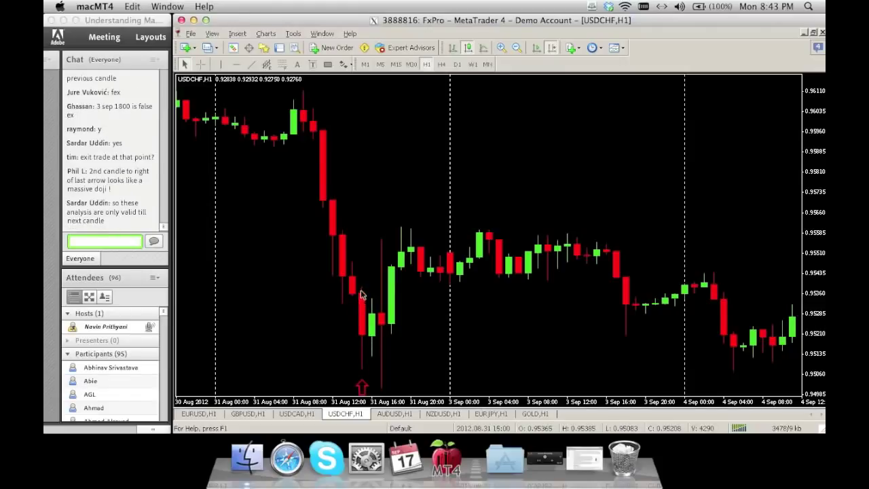
Step: Place an arrow down sign above the red 15:00 candle on 31 August 2012
mouse_move(362, 352)
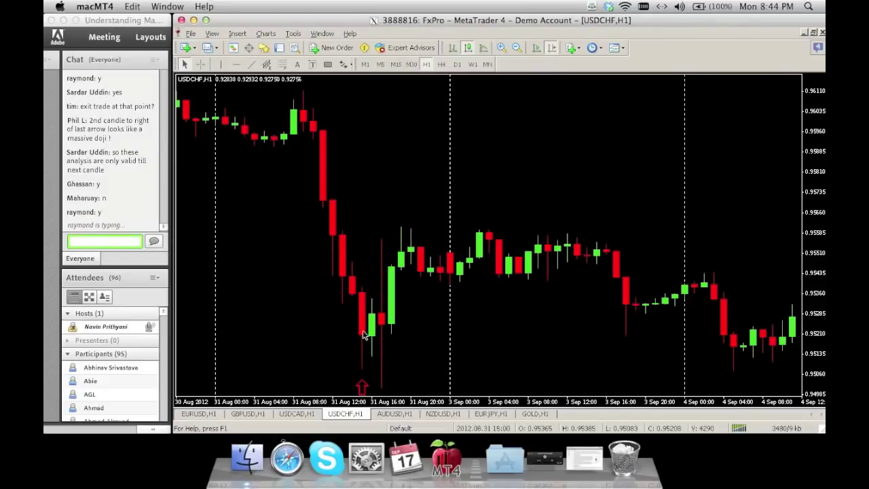
click(343, 64)
click(358, 123)
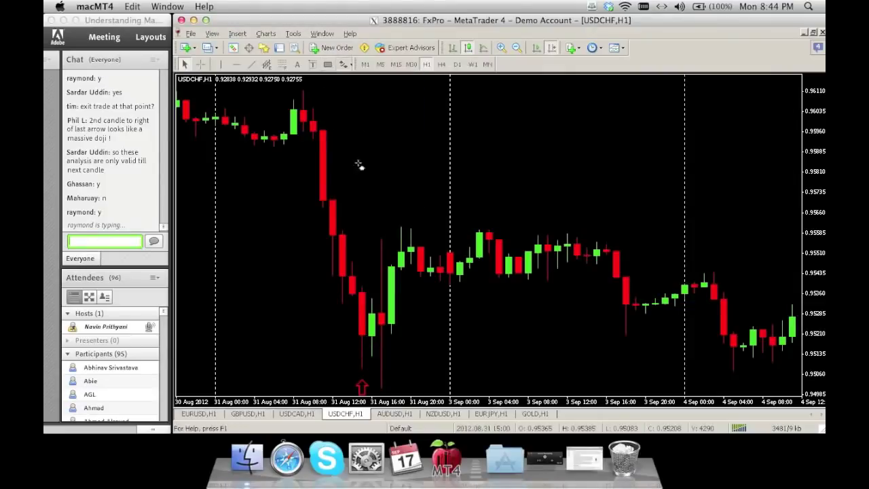
click(361, 275)
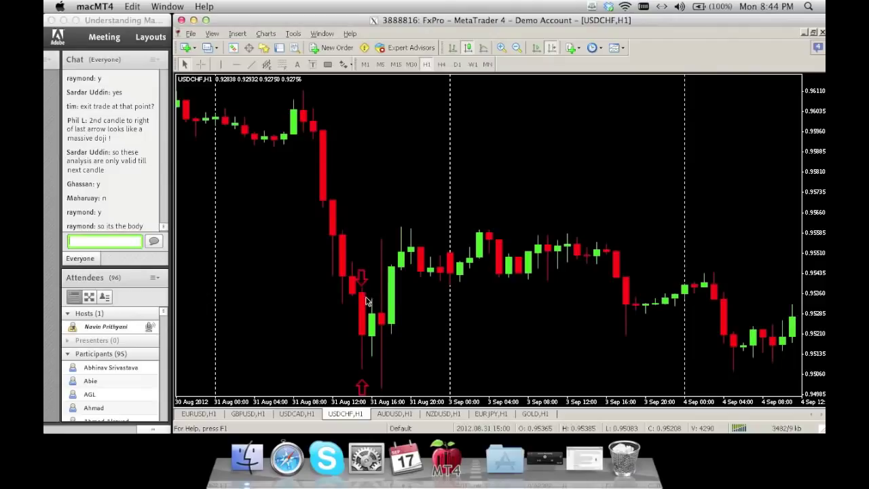
Step: Shift the arrow up sign closer to the 15:00 candle's tail and move the arrow down sign above the 13:00 candle
double_click(364, 384)
mouse_move(365, 382)
mouse_down()
mouse_move(363, 344)
mouse_move(363, 378)
mouse_up()
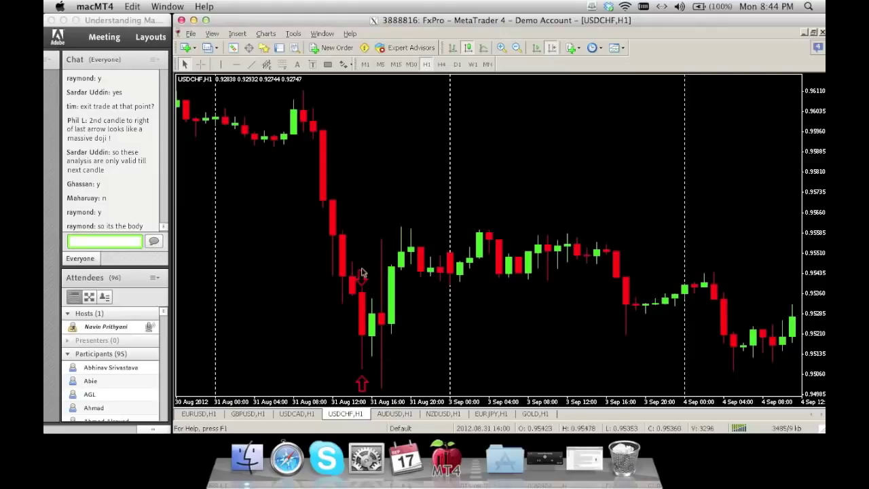
drag(363, 273, 341, 216)
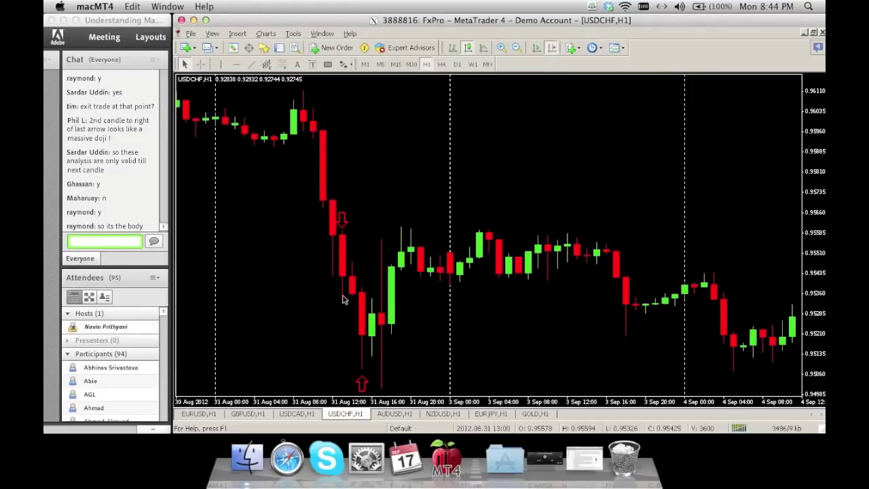
mouse_move(352, 299)
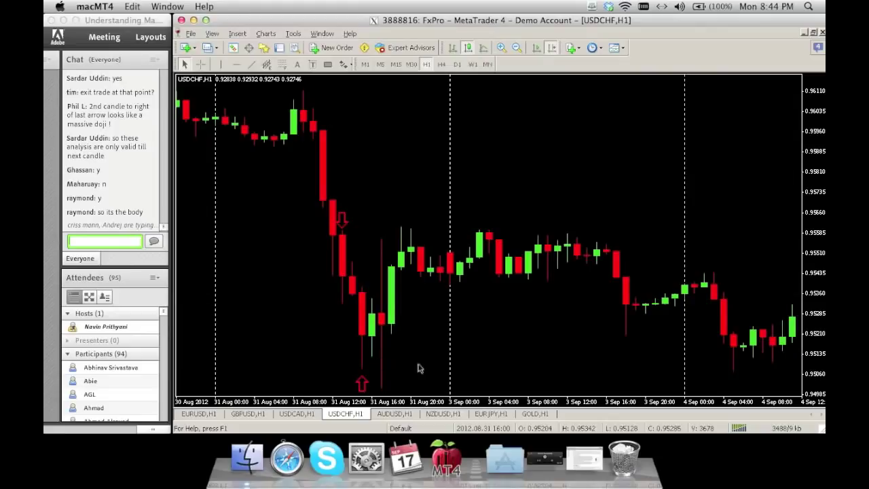
mouse_move(449, 377)
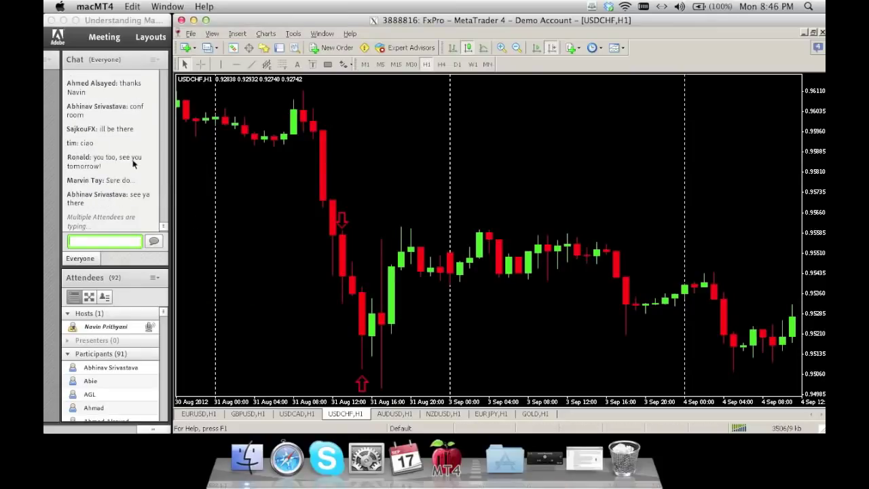
Step: Bring the Adobe Connect meeting window forward and restore the minimized QuickTime Player window
click(97, 40)
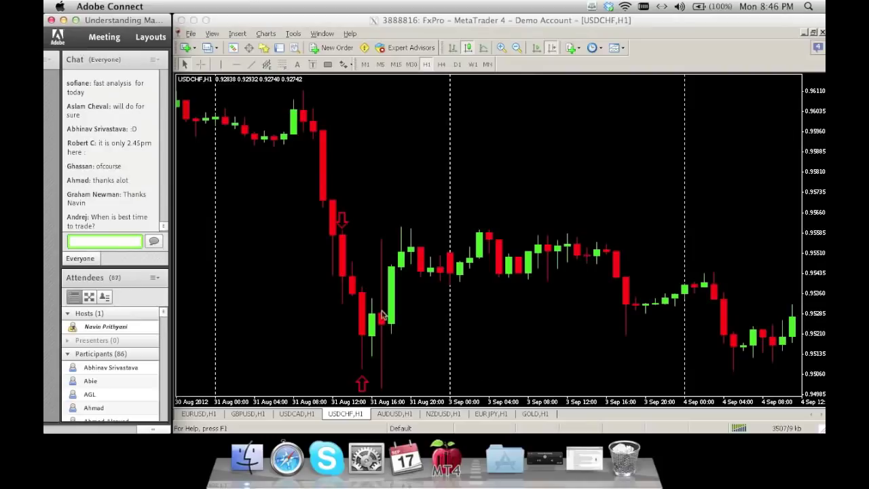
click(547, 464)
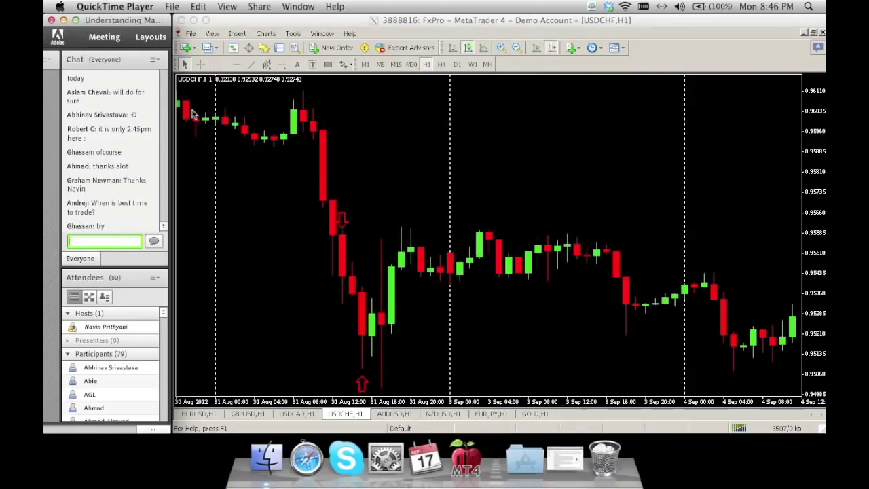